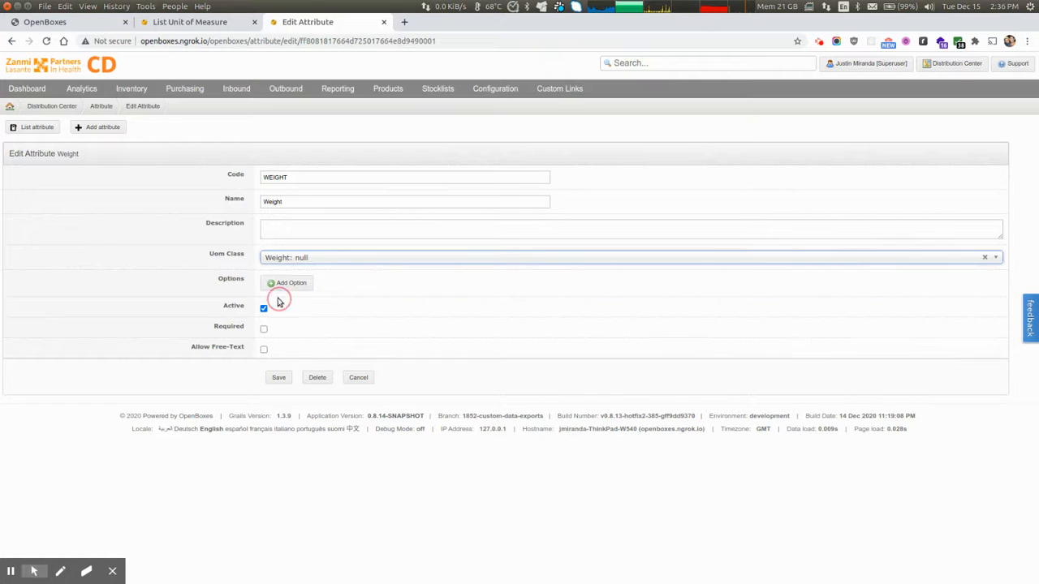
Step: Save the Weight attribute with the Weight Uom class assigned
{"action": "left_click", "coordinate": [278, 377]}
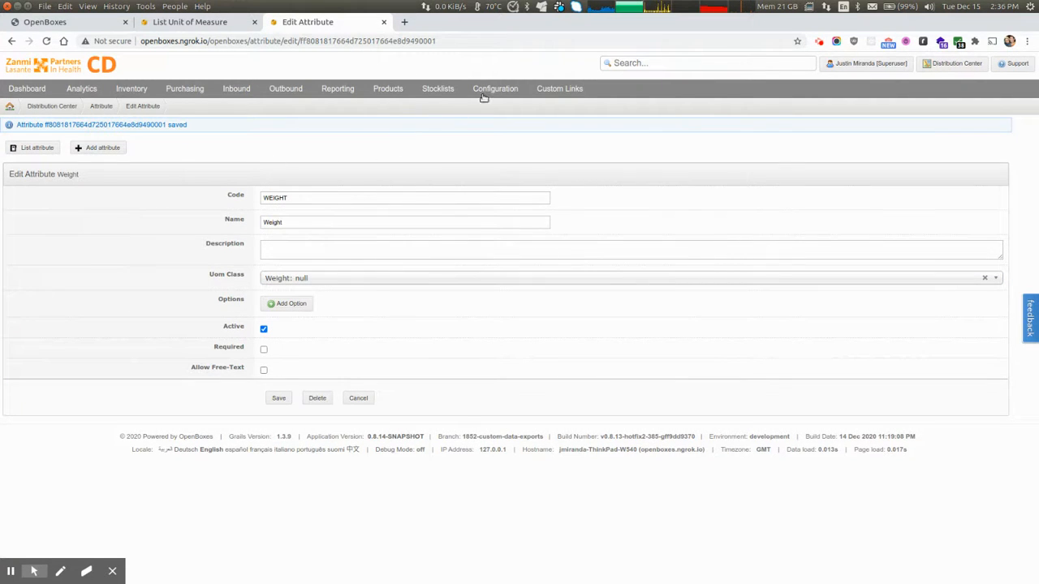
Step: Open the Unit of Measure list, examine the units and Uom classes on pages 29 and 27, and return to page 1
{"action": "mouse_move", "coordinate": [484, 96]}
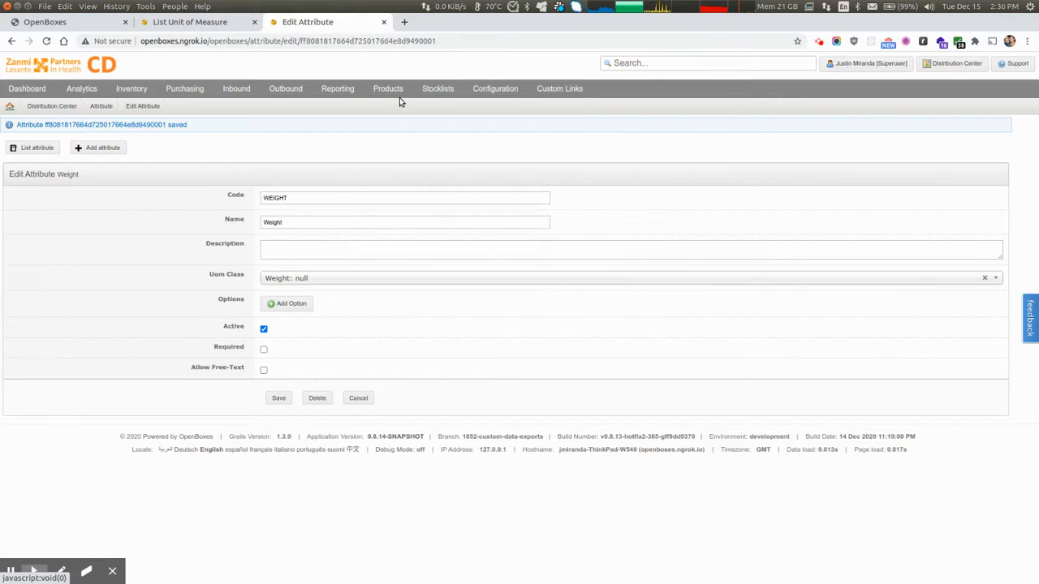
{"action": "mouse_move", "coordinate": [385, 90]}
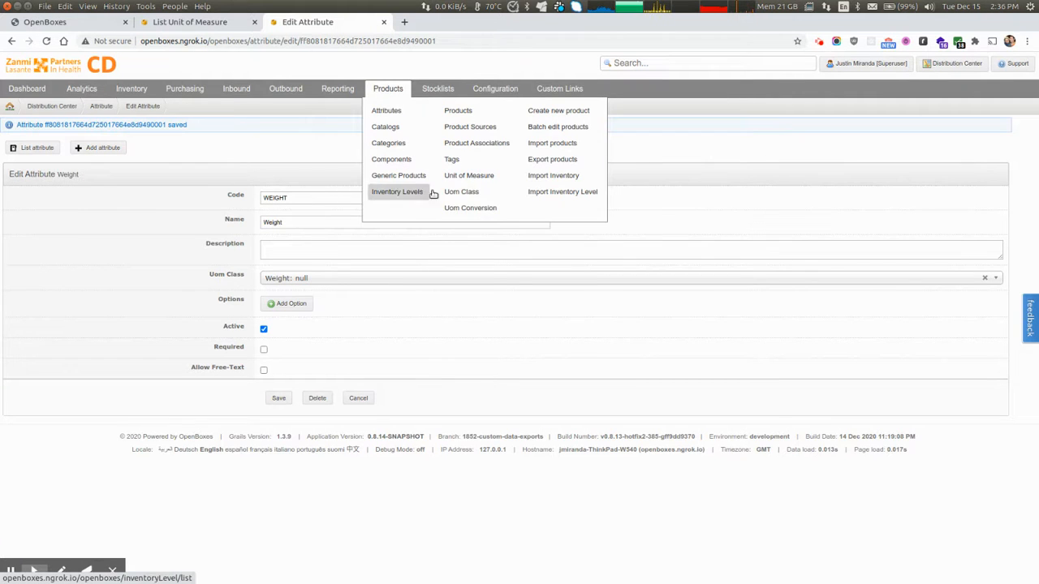
{"action": "left_click", "coordinate": [477, 175]}
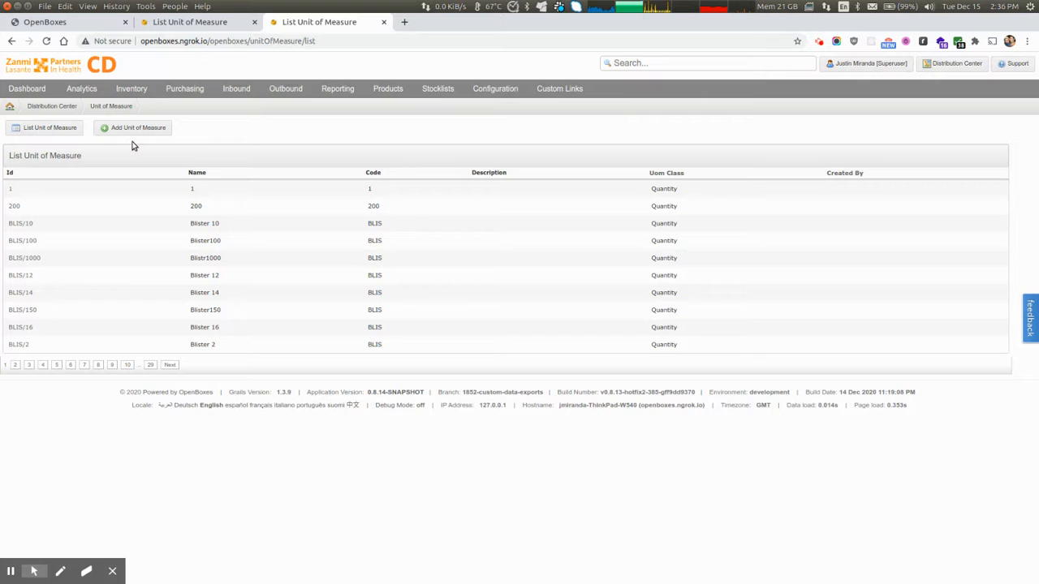
{"action": "left_click", "coordinate": [149, 365]}
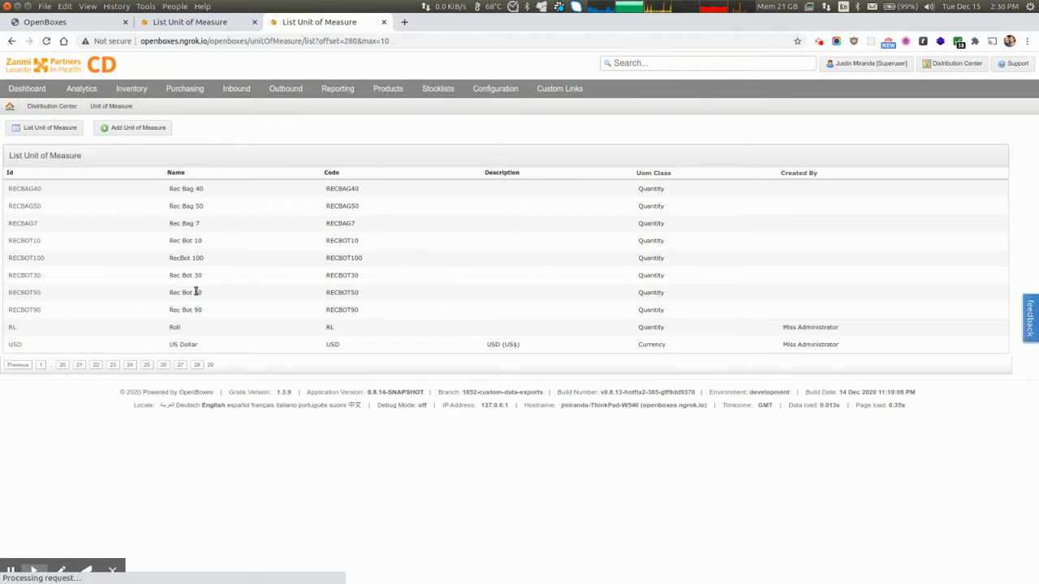
{"action": "left_click", "coordinate": [180, 366]}
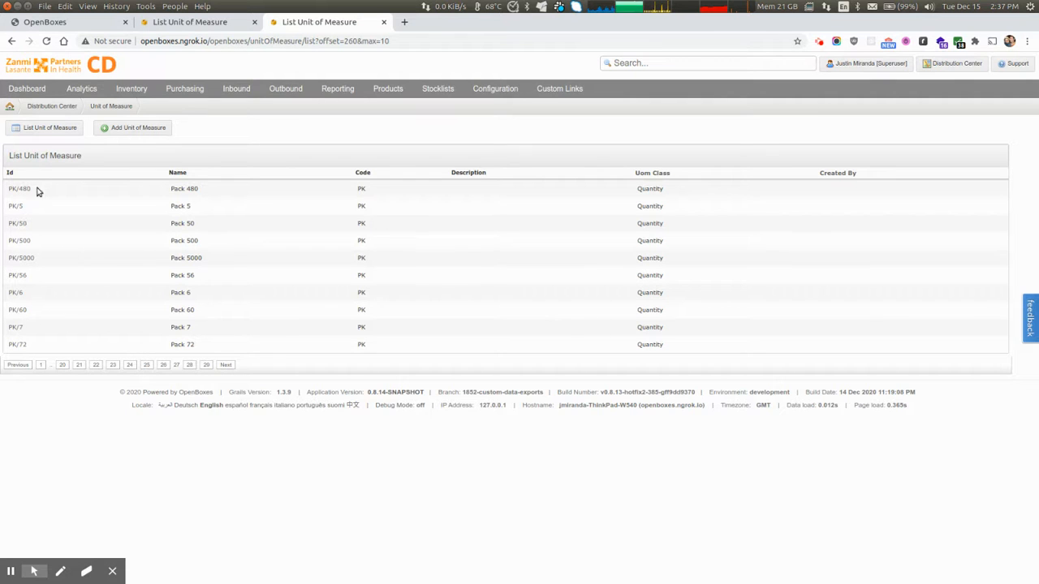
{"action": "left_click", "coordinate": [43, 365]}
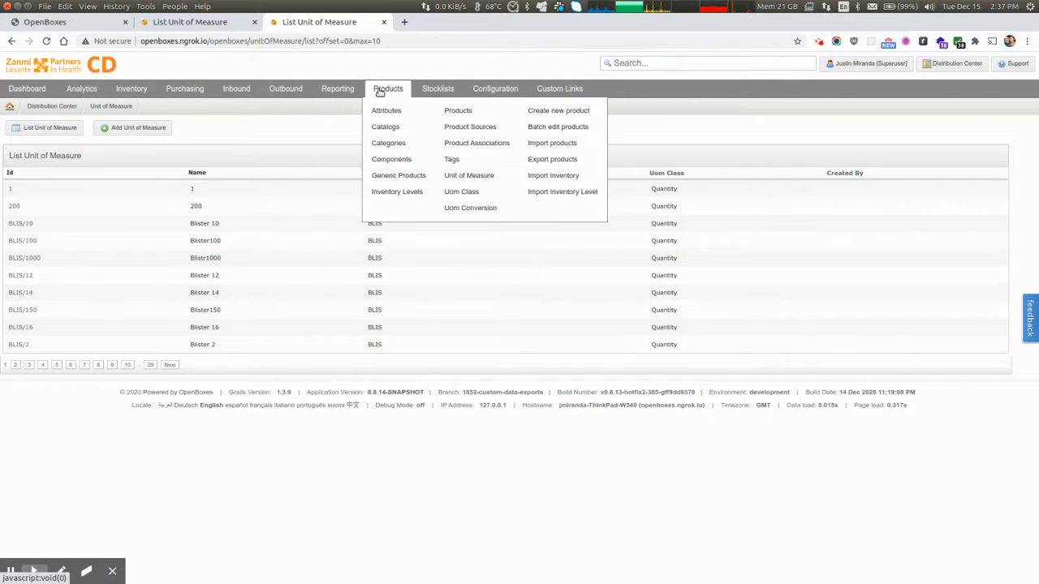
Step: Open the Volume attribute from the attribute list to check its Uom class, and return to the list
{"action": "left_click", "coordinate": [386, 110]}
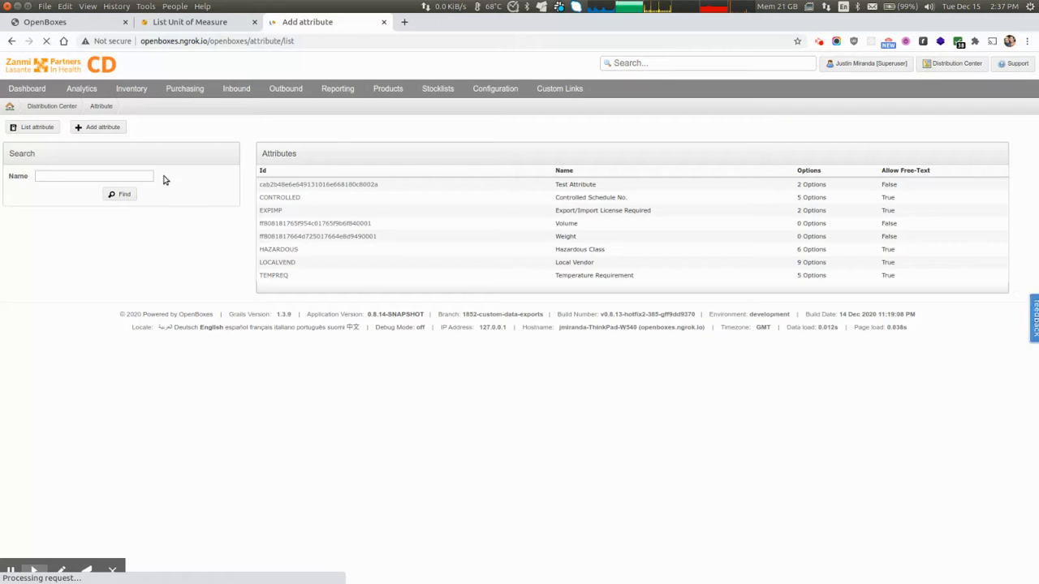
{"action": "left_click", "coordinate": [297, 224]}
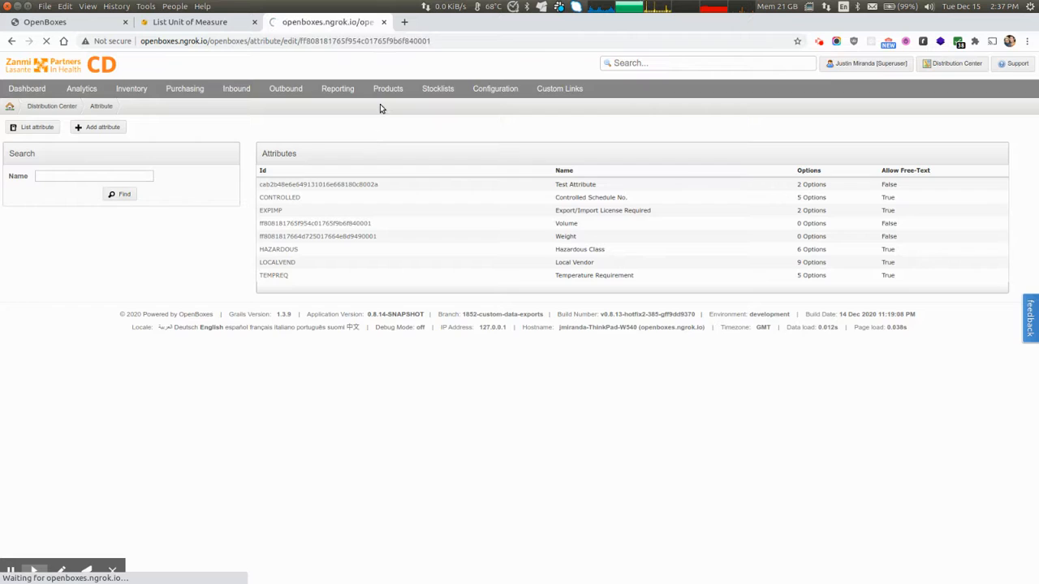
{"action": "mouse_move", "coordinate": [376, 93]}
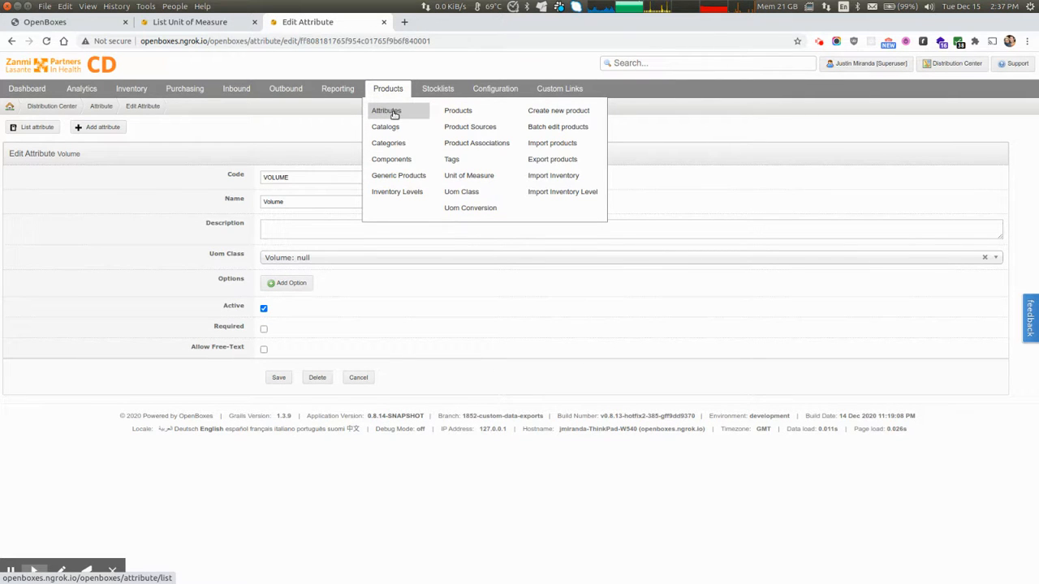
{"action": "left_click", "coordinate": [394, 114]}
Step: Download the Product Attribute template from the Import Data page and open ProductAttribute (4).xls
{"action": "mouse_move", "coordinate": [397, 95]}
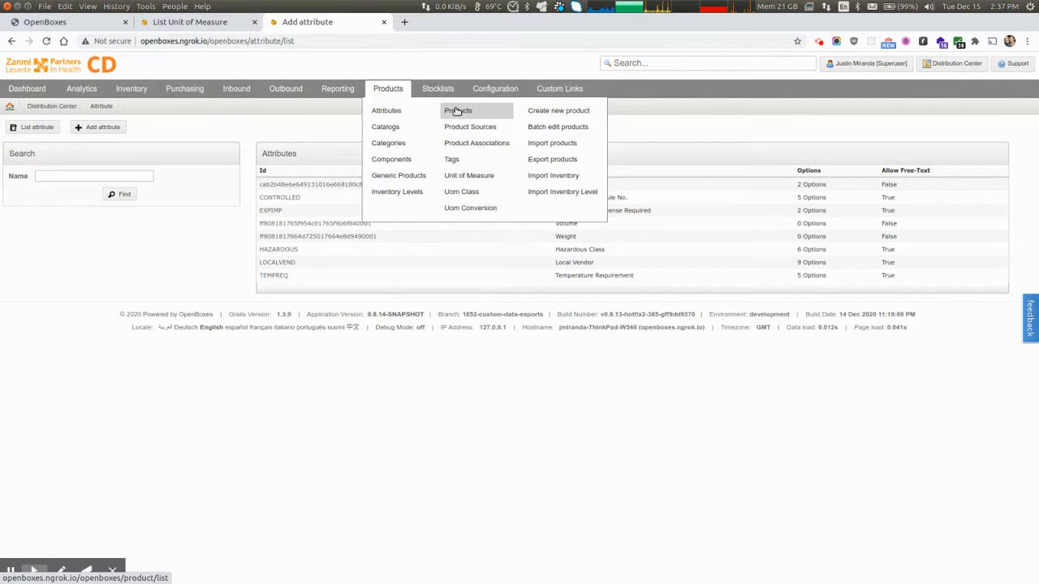
{"action": "left_click", "coordinate": [652, 65]}
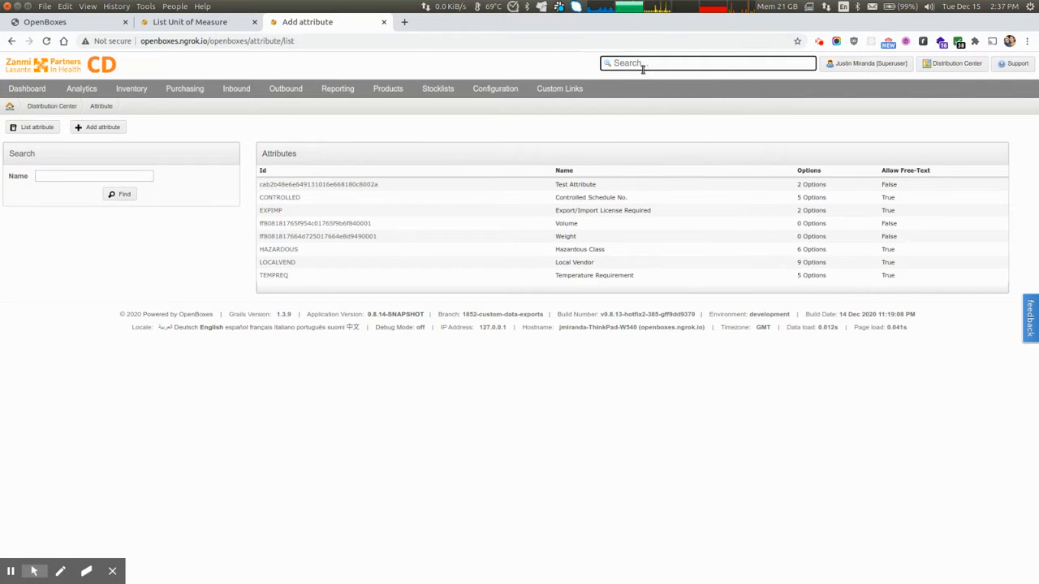
{"action": "mouse_move", "coordinate": [385, 88]}
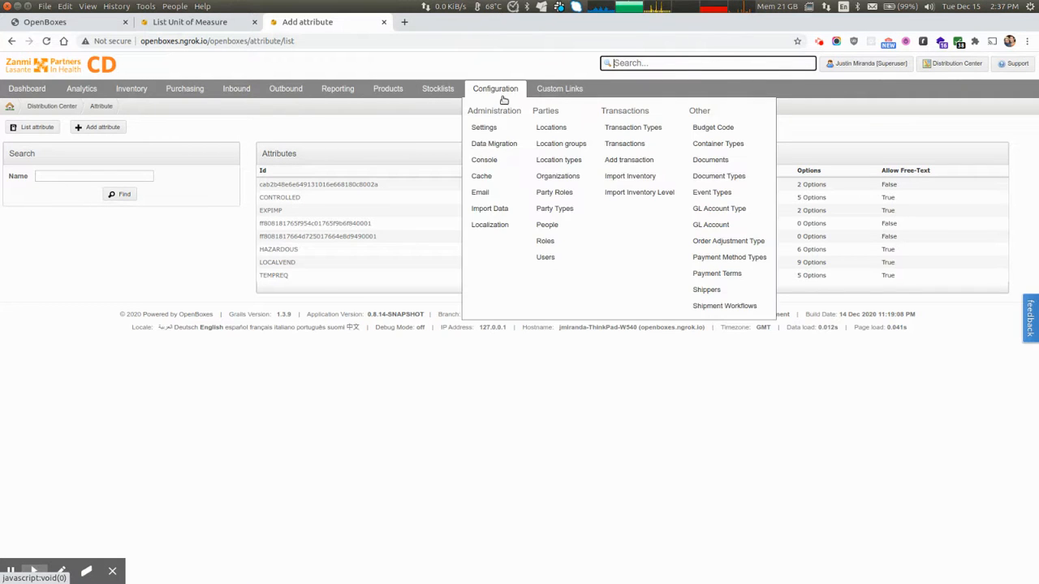
{"action": "left_click", "coordinate": [492, 208]}
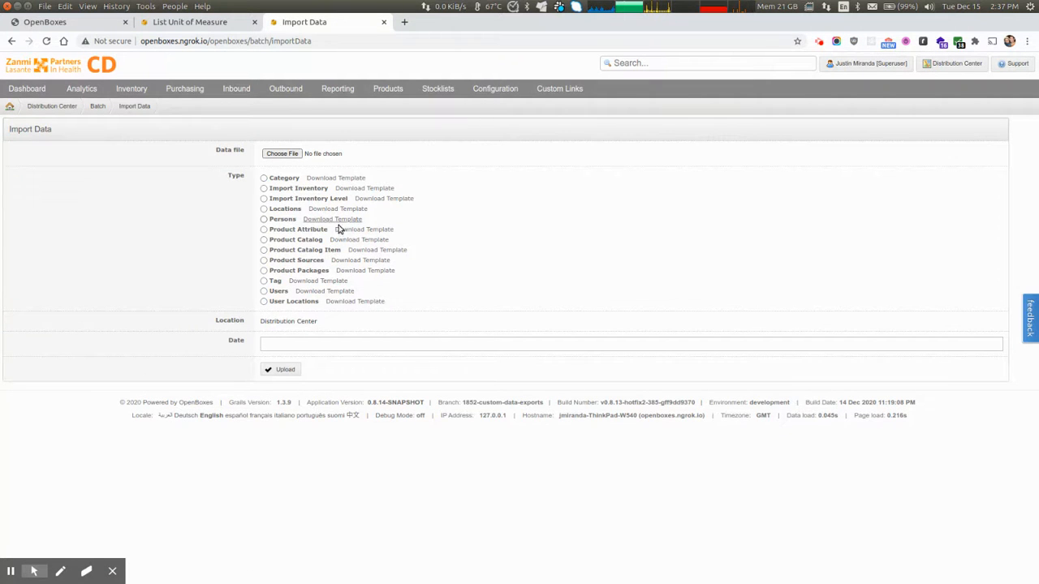
{"action": "left_click", "coordinate": [354, 232]}
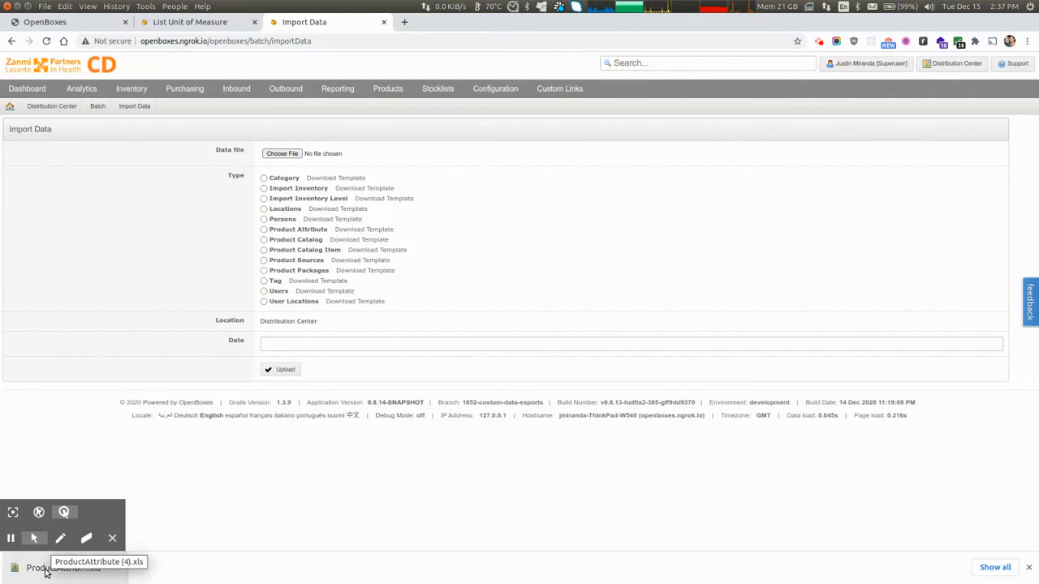
{"action": "left_click", "coordinate": [48, 570]}
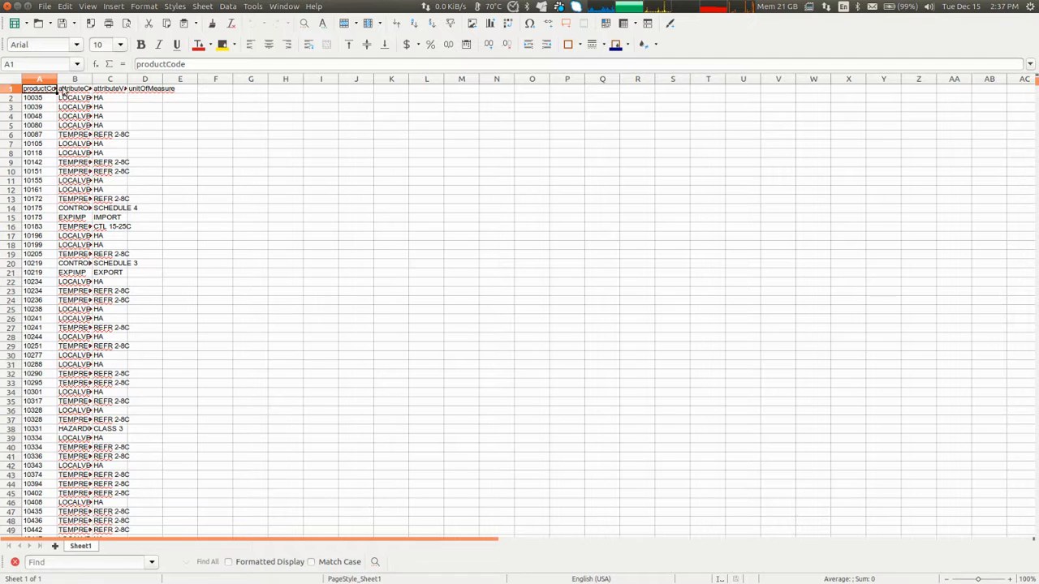
Step: Fit columns A to C to their contents and examine the product codes and attribute codes in the first rows
{"action": "left_click_drag", "start_coordinate": [51, 79], "coordinate": [112, 79]}
{"action": "double_click", "coordinate": [96, 78]}
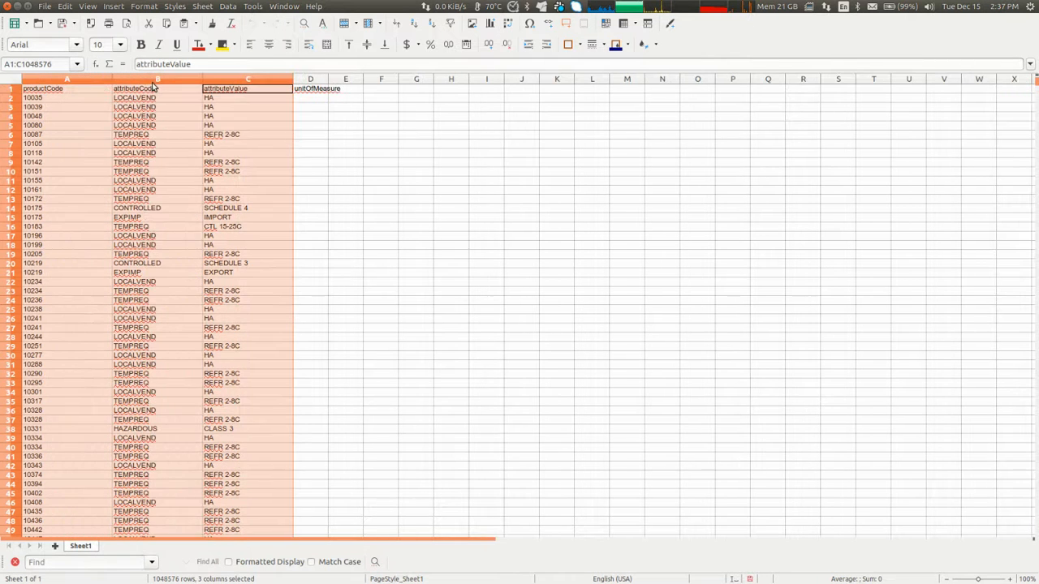
{"action": "left_click_drag", "start_coordinate": [62, 97], "coordinate": [57, 326]}
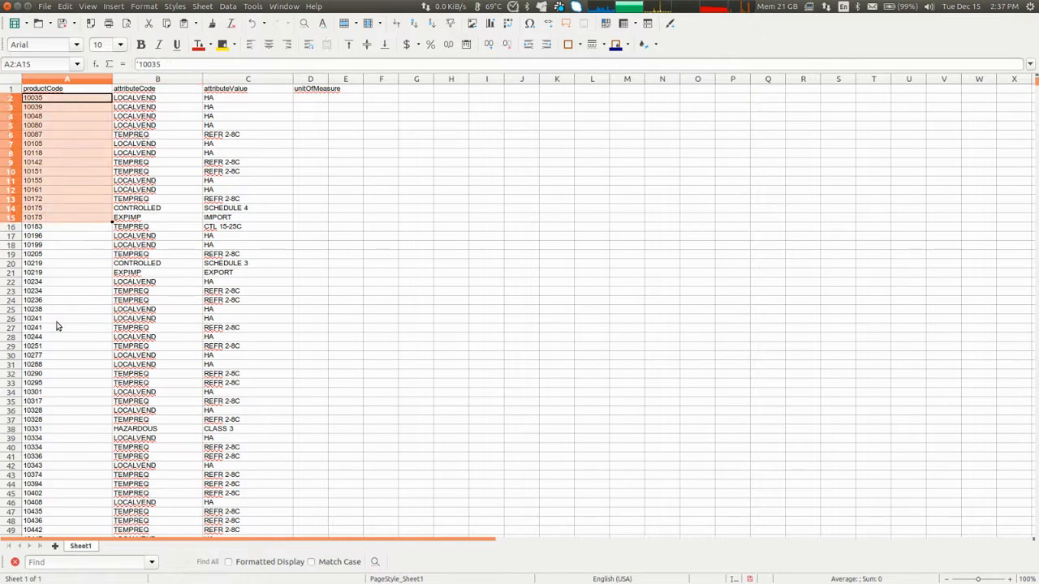
{"action": "left_click", "coordinate": [159, 171]}
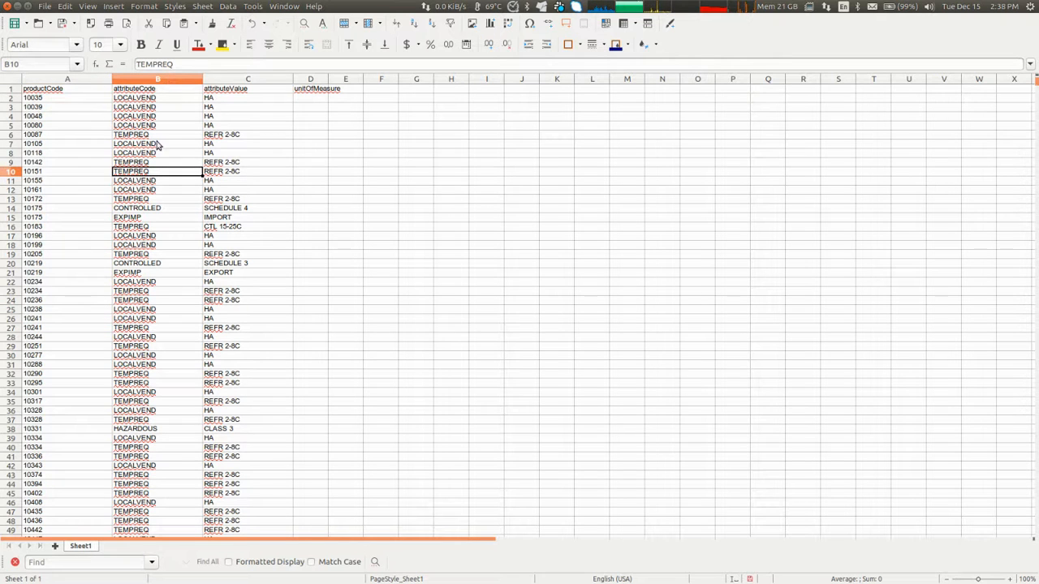
{"action": "left_click", "coordinate": [170, 117]}
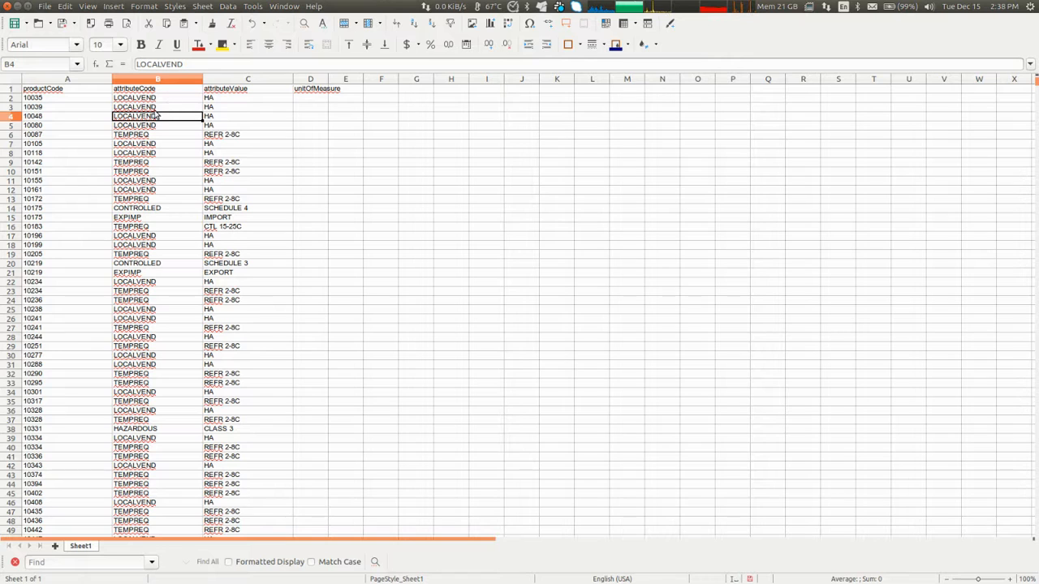
{"action": "left_click", "coordinate": [163, 375]}
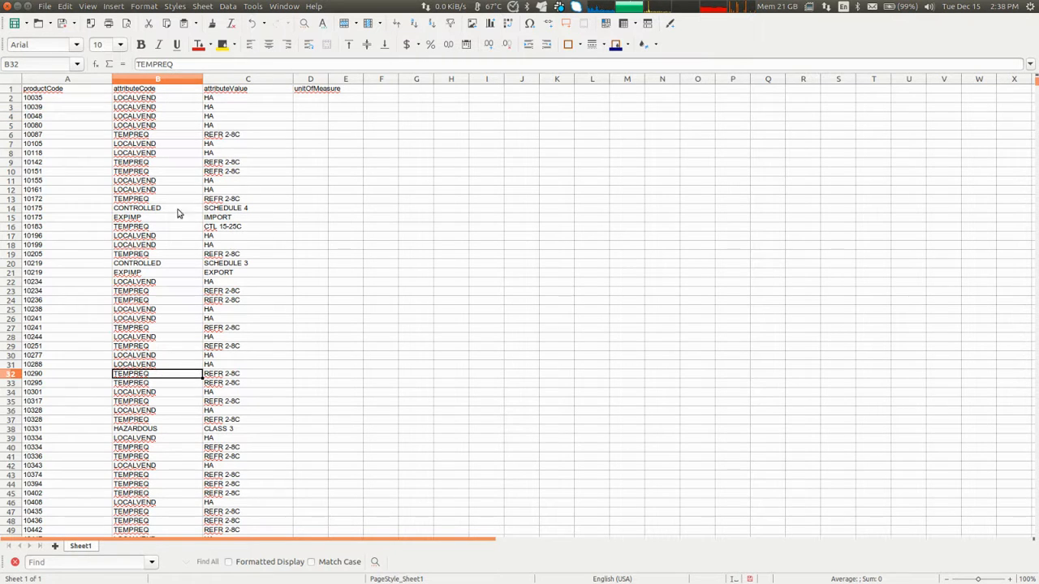
Step: Look through the attribute rows down to the VOLUME and WEIGHT entries at the end of the sheet
{"action": "scroll", "coordinate": [217, 225], "scroll_direction": "down", "scroll_amount": 20}
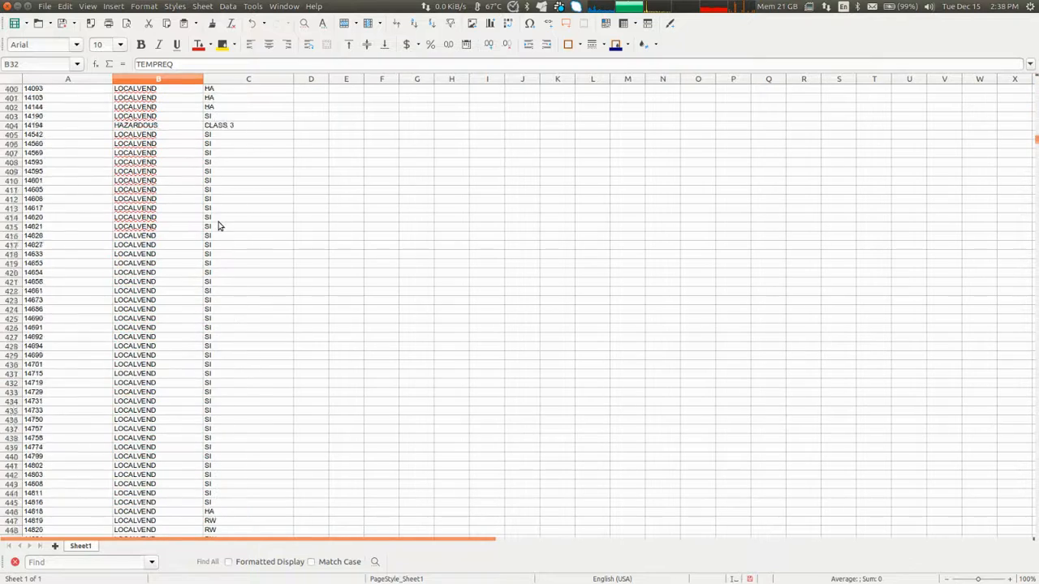
{"action": "scroll", "coordinate": [217, 226], "scroll_direction": "up", "scroll_amount": 20}
{"action": "left_click", "coordinate": [219, 217]}
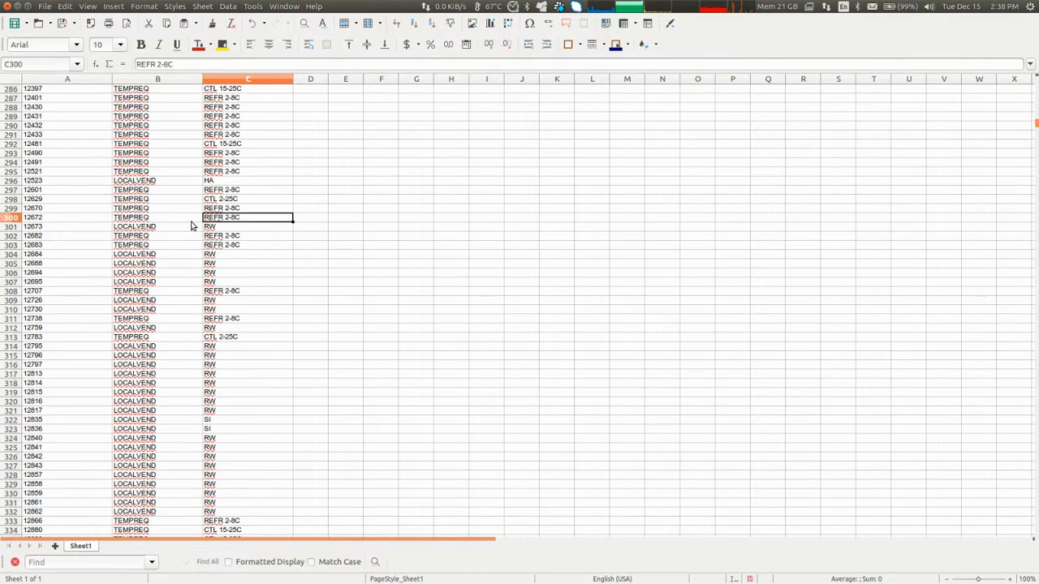
{"action": "scroll", "coordinate": [231, 206], "scroll_direction": "up", "scroll_amount": 4}
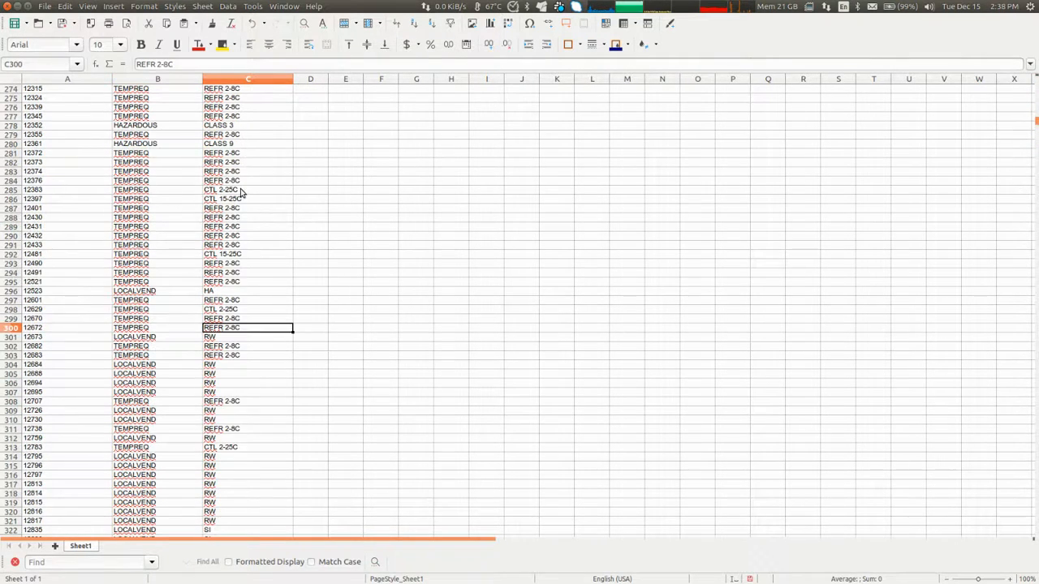
{"action": "scroll", "coordinate": [240, 192], "scroll_direction": "down", "scroll_amount": 20}
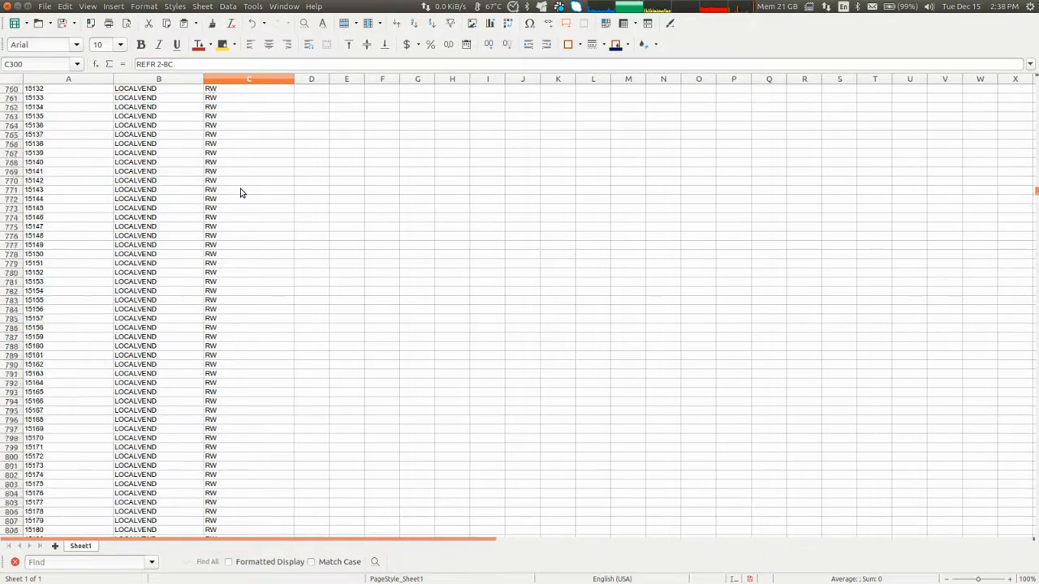
{"action": "scroll", "coordinate": [240, 192], "scroll_direction": "down", "scroll_amount": 20}
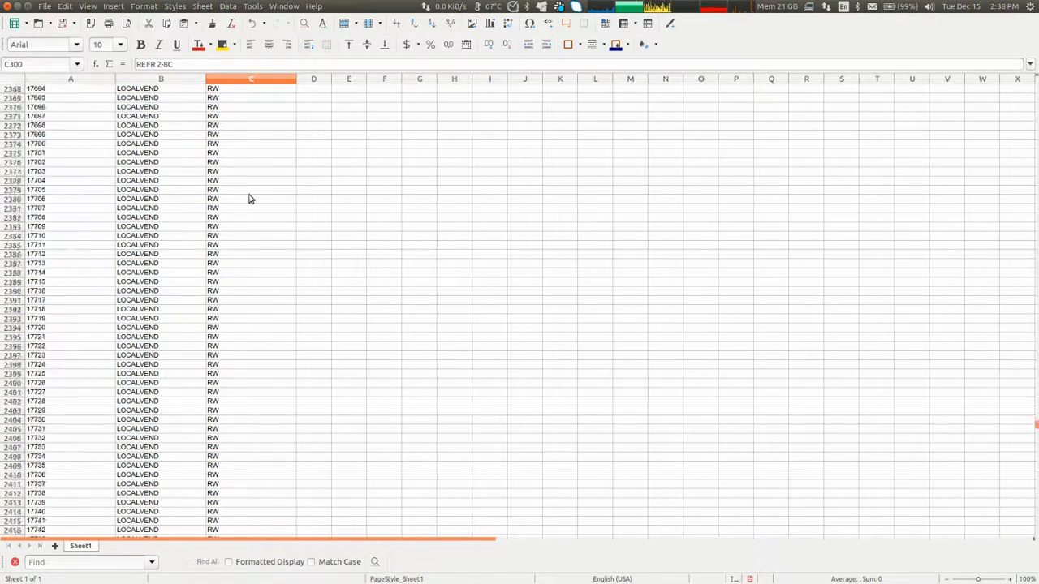
{"action": "scroll", "coordinate": [249, 199], "scroll_direction": "down", "scroll_amount": 20}
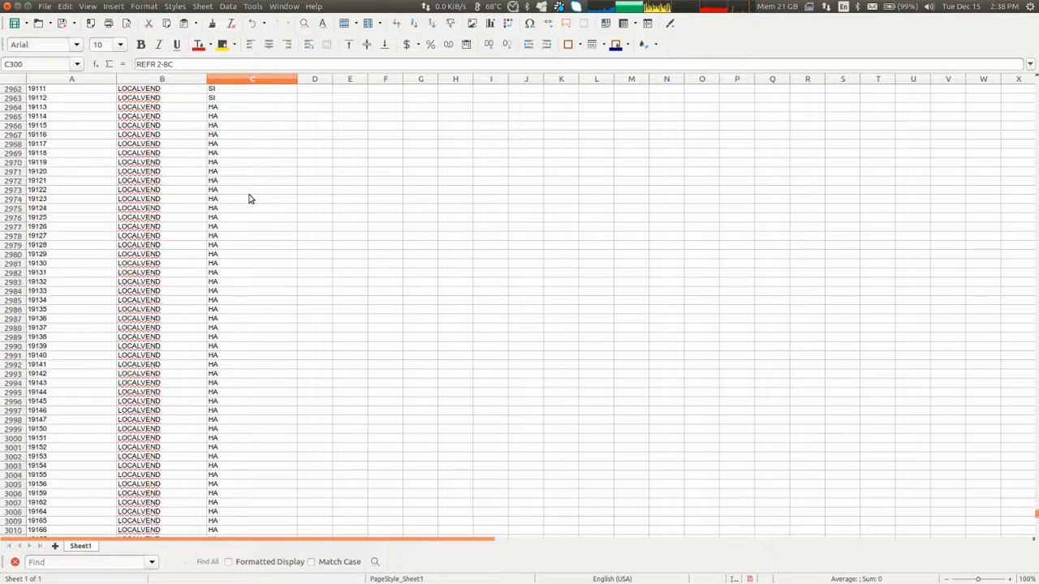
{"action": "scroll", "coordinate": [249, 199], "scroll_direction": "up", "scroll_amount": 13}
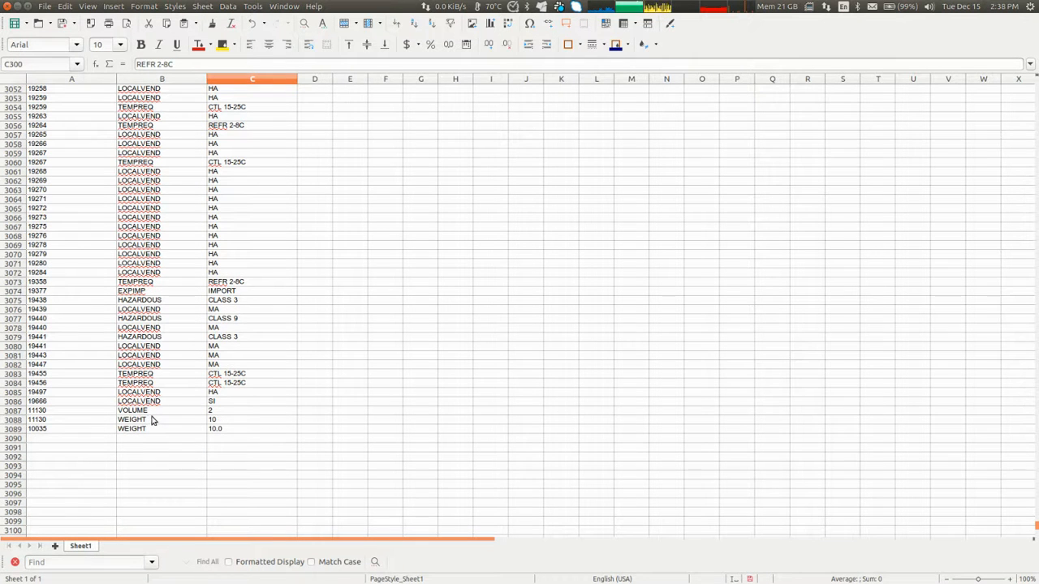
Step: Copy product code 11130 from the WEIGHT row 3088 and close the spreadsheet without saving the changes
{"action": "left_click", "coordinate": [152, 420]}
{"action": "left_click", "coordinate": [66, 420]}
{"action": "double_click", "coordinate": [59, 420]}
{"action": "double_click", "coordinate": [88, 420]}
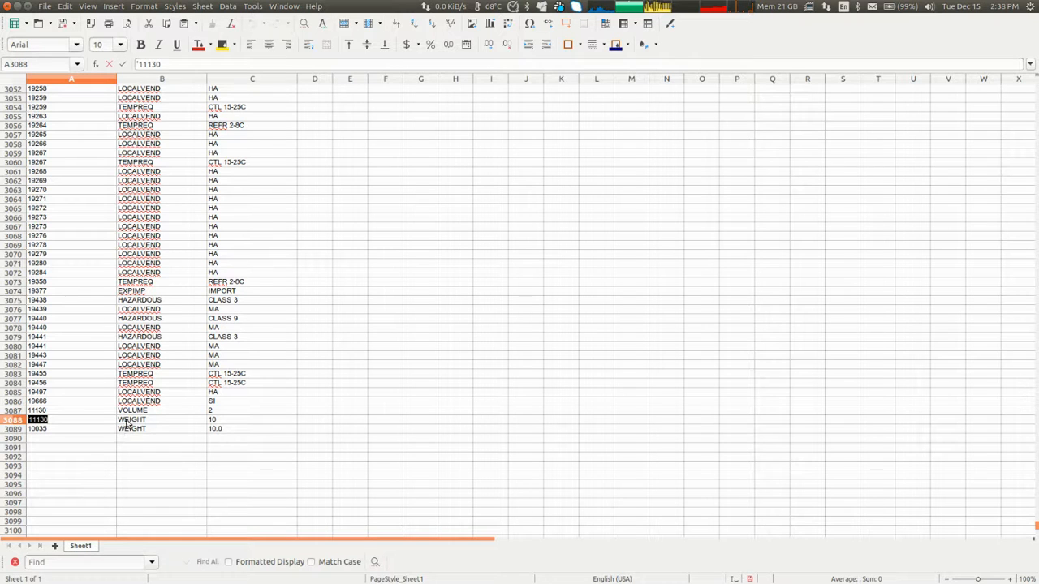
{"action": "left_click", "coordinate": [179, 420]}
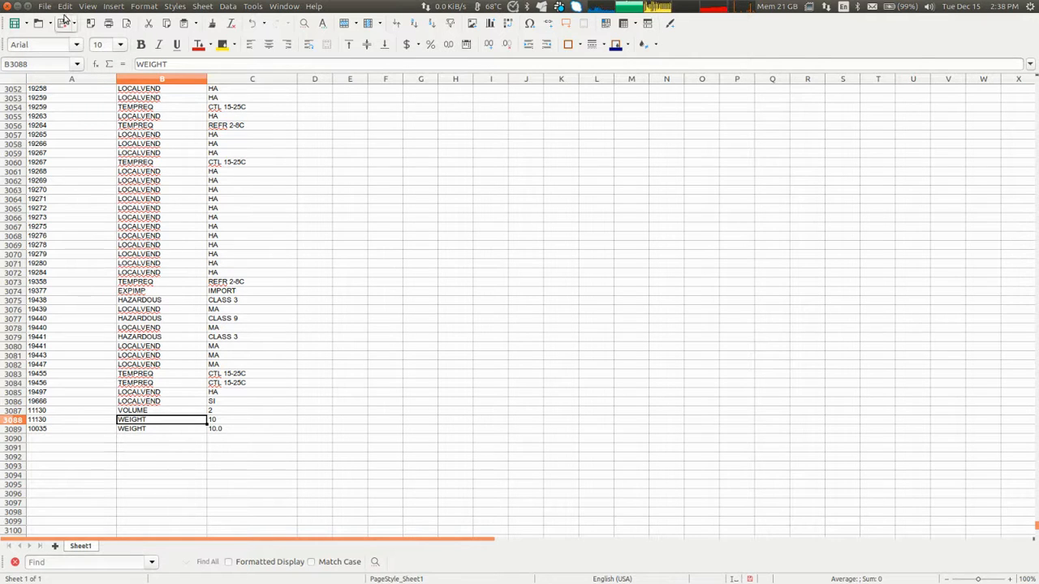
{"action": "left_click", "coordinate": [8, 6]}
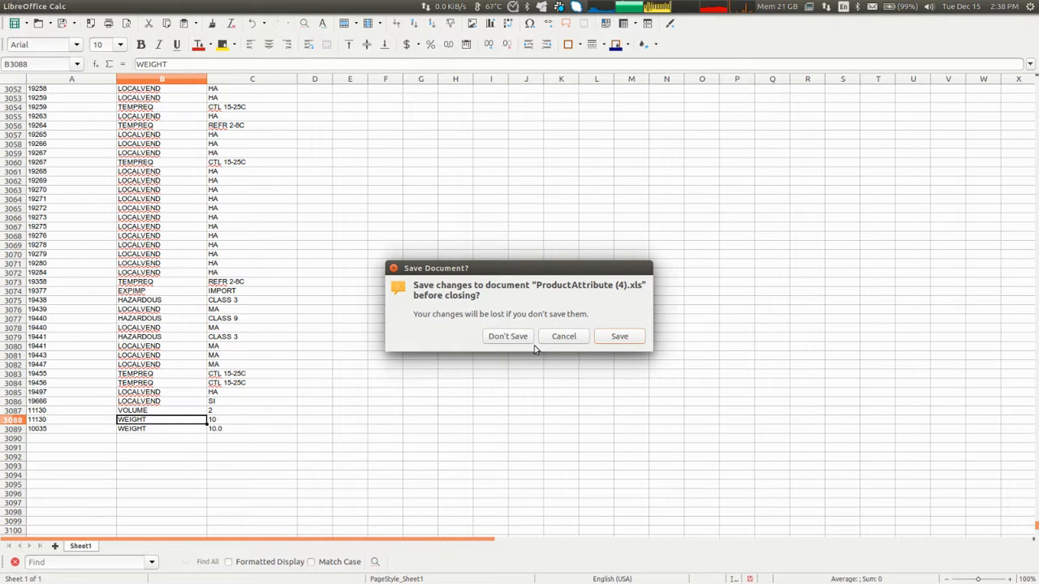
{"action": "left_click", "coordinate": [508, 336]}
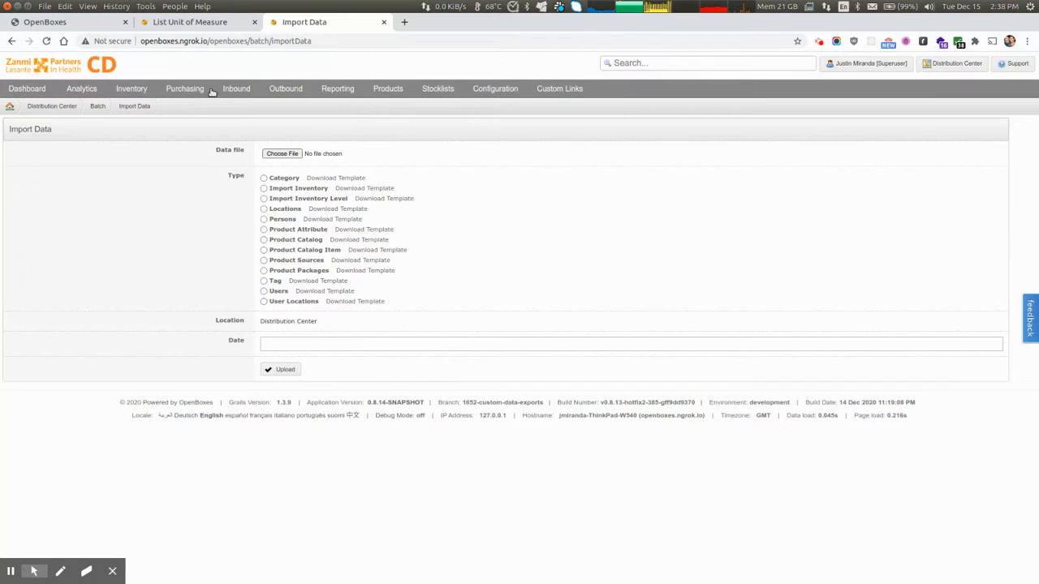
Step: Search OpenBoxes in the browser for product 11130 and check the Volume and Weight attributes in its stock card details
{"action": "left_click", "coordinate": [660, 63]}
{"action": "type", "text": "'11130"}
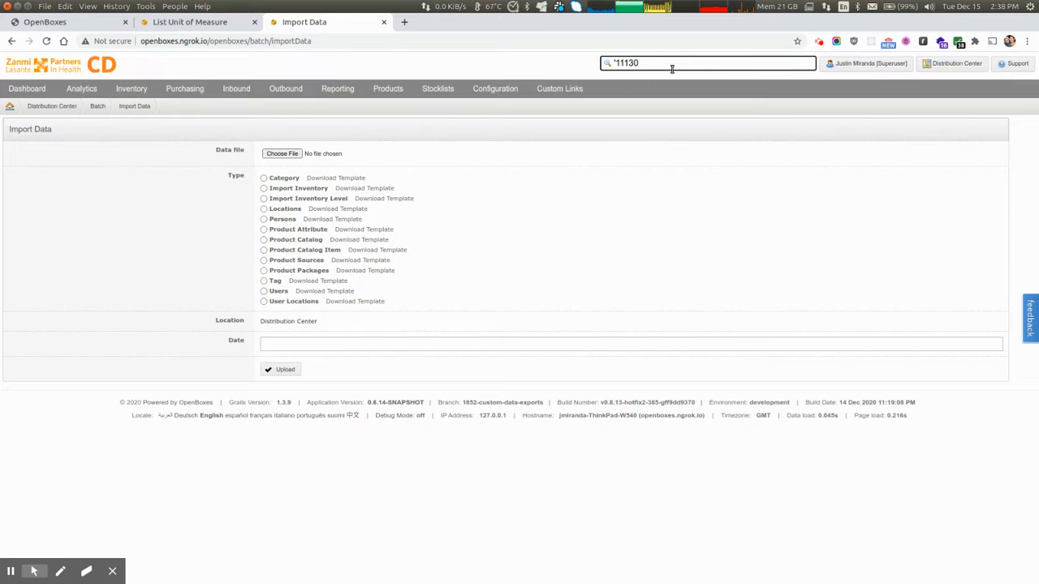
{"action": "key", "text": "Home"}
{"action": "key", "text": "Delete"}
{"action": "key", "text": "Return"}
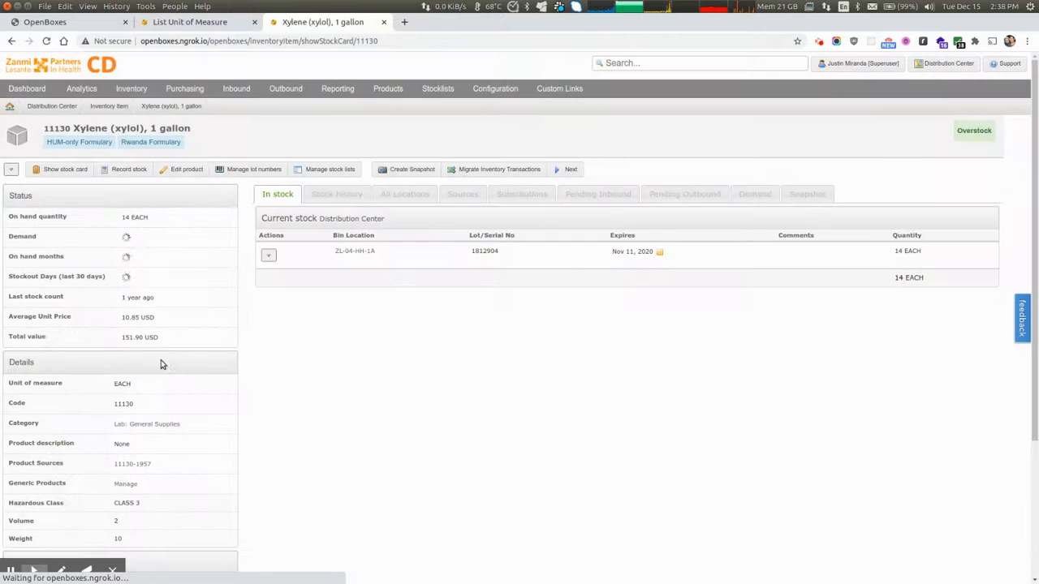
{"action": "scroll", "coordinate": [161, 364], "scroll_direction": "down", "scroll_amount": 3}
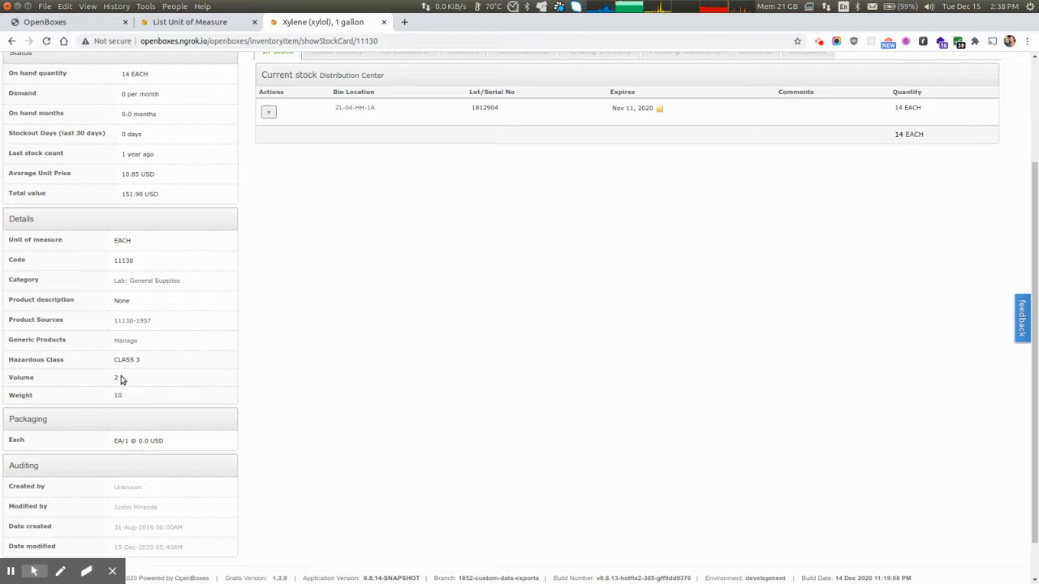
Step: Set the base unit of measure of the Weight Uom class to Kilograms and save the class
{"action": "scroll", "coordinate": [430, 318], "scroll_direction": "up", "scroll_amount": 3}
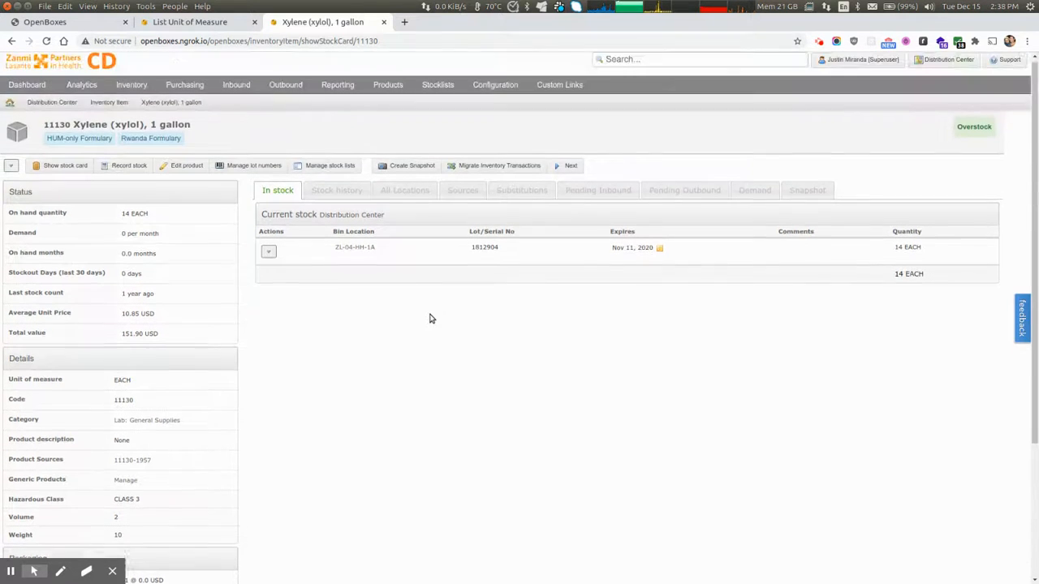
{"action": "mouse_move", "coordinate": [557, 96]}
{"action": "mouse_move", "coordinate": [496, 90]}
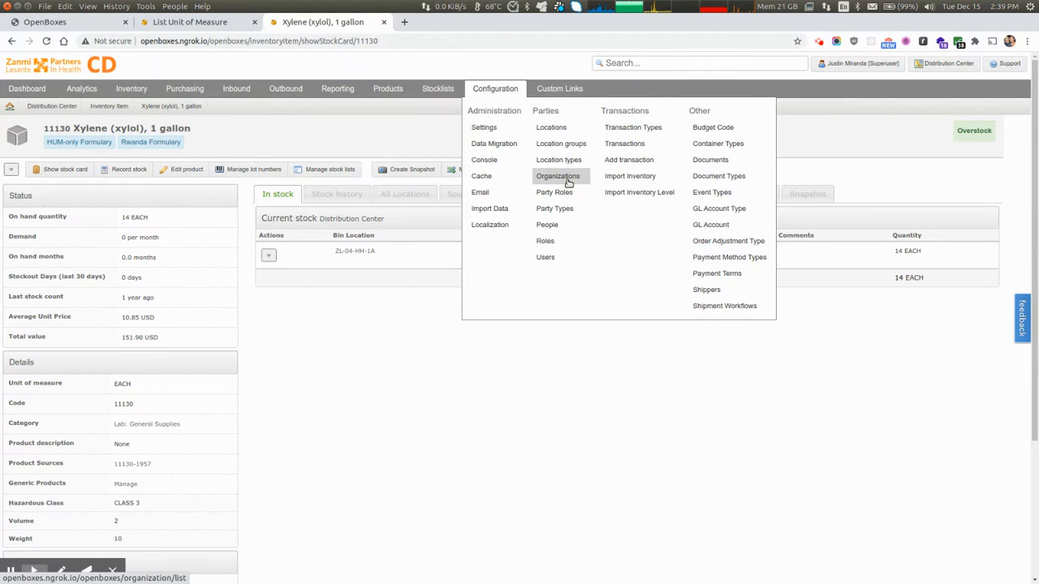
{"action": "mouse_move", "coordinate": [388, 89]}
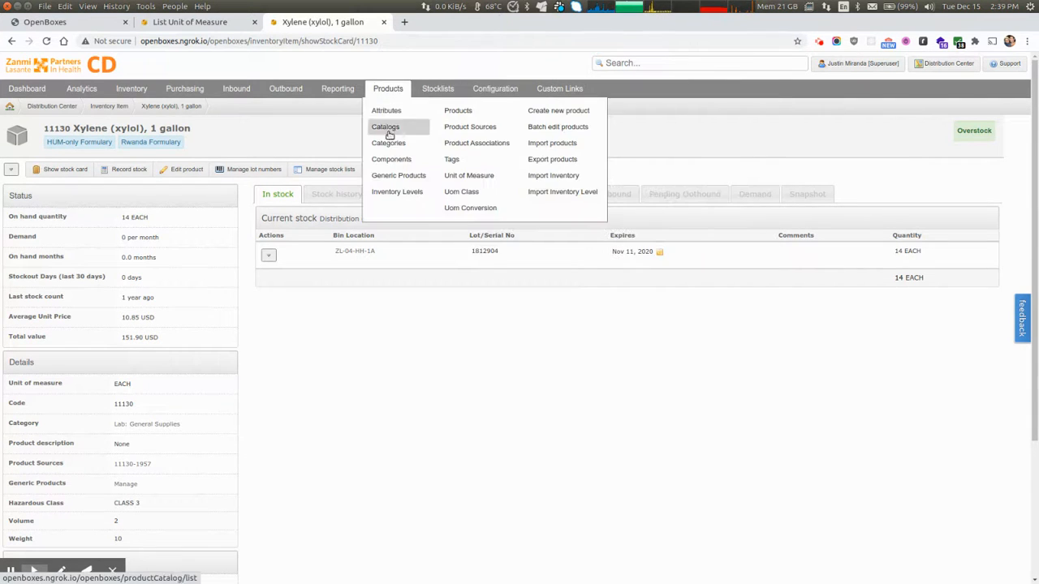
{"action": "left_click", "coordinate": [462, 195]}
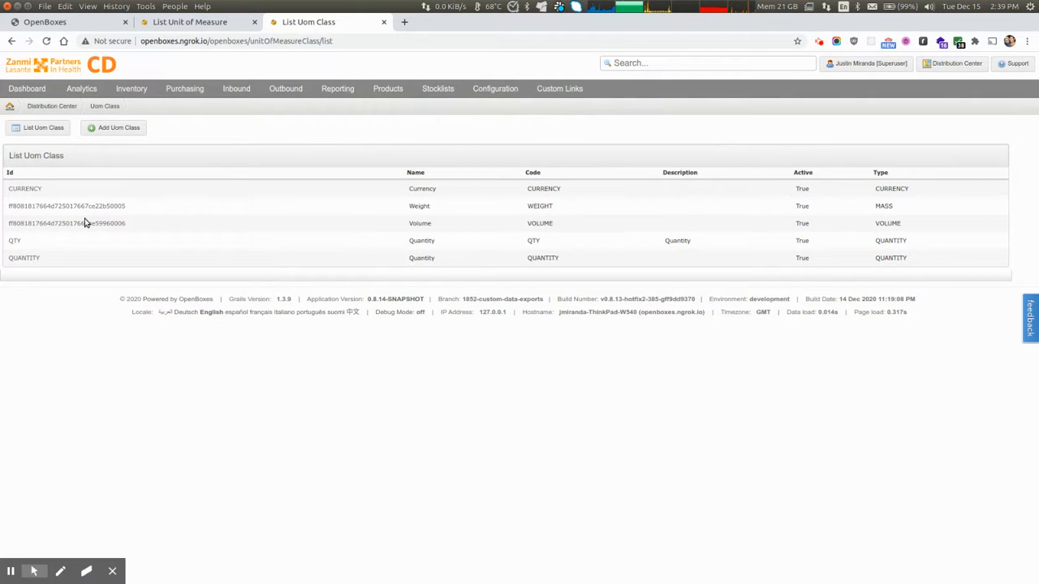
{"action": "left_click", "coordinate": [86, 207]}
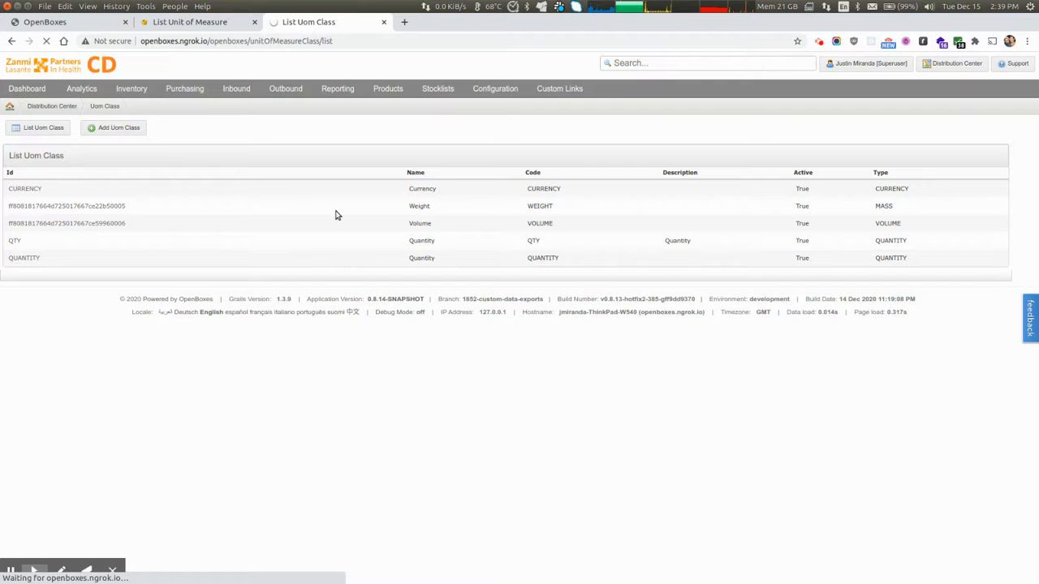
{"action": "left_click", "coordinate": [302, 275]}
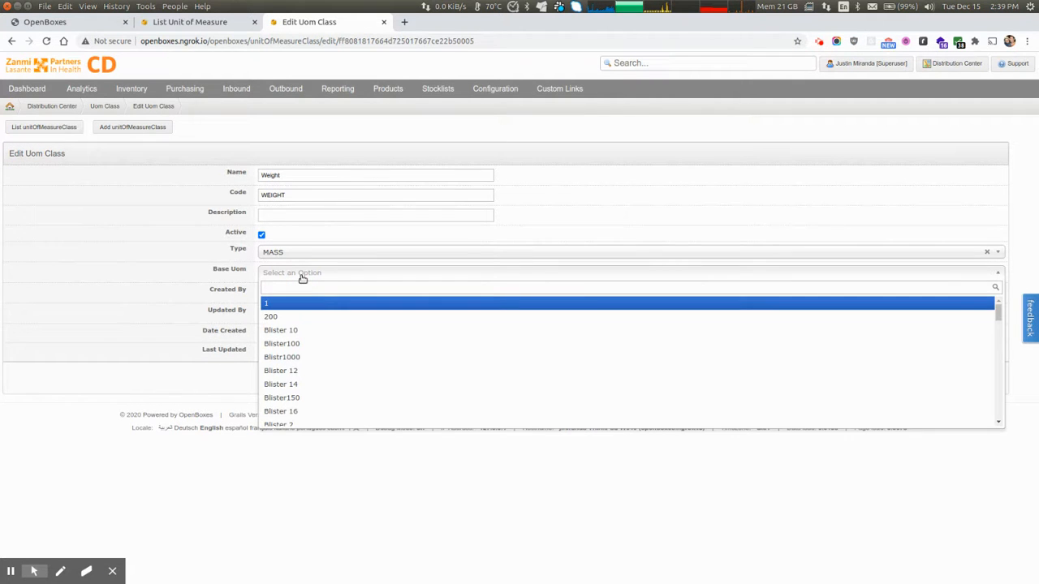
{"action": "type", "text": "kg"}
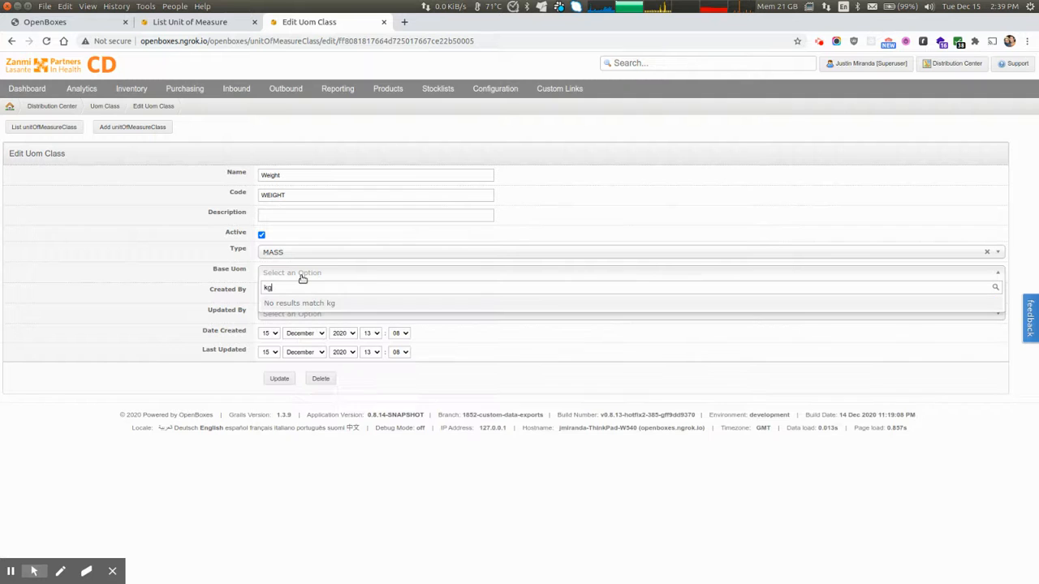
{"action": "key", "text": "BackSpace"}
{"action": "type", "text": "ki"}
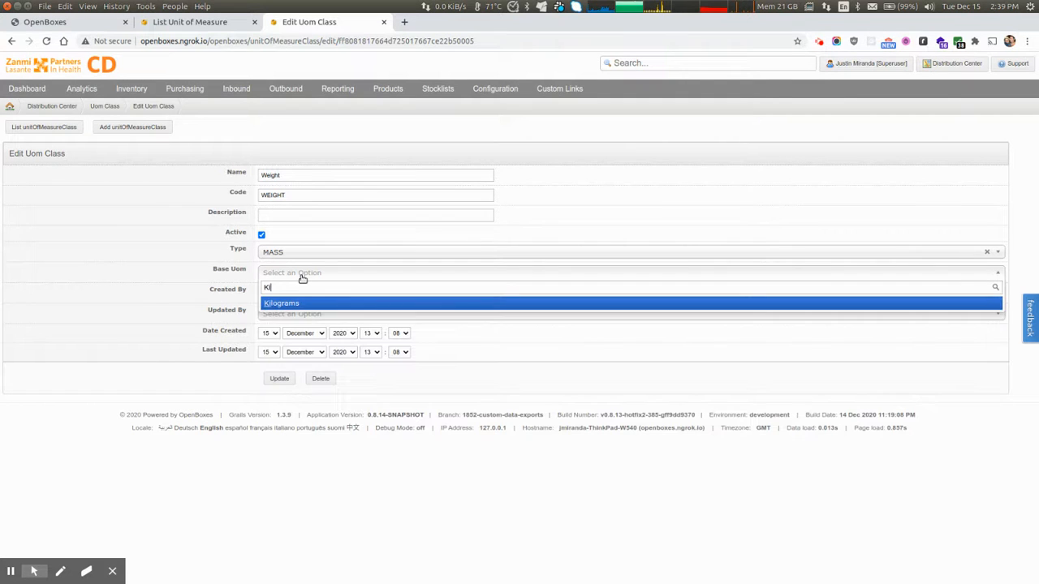
{"action": "key", "text": "Return"}
{"action": "left_click", "coordinate": [276, 379]}
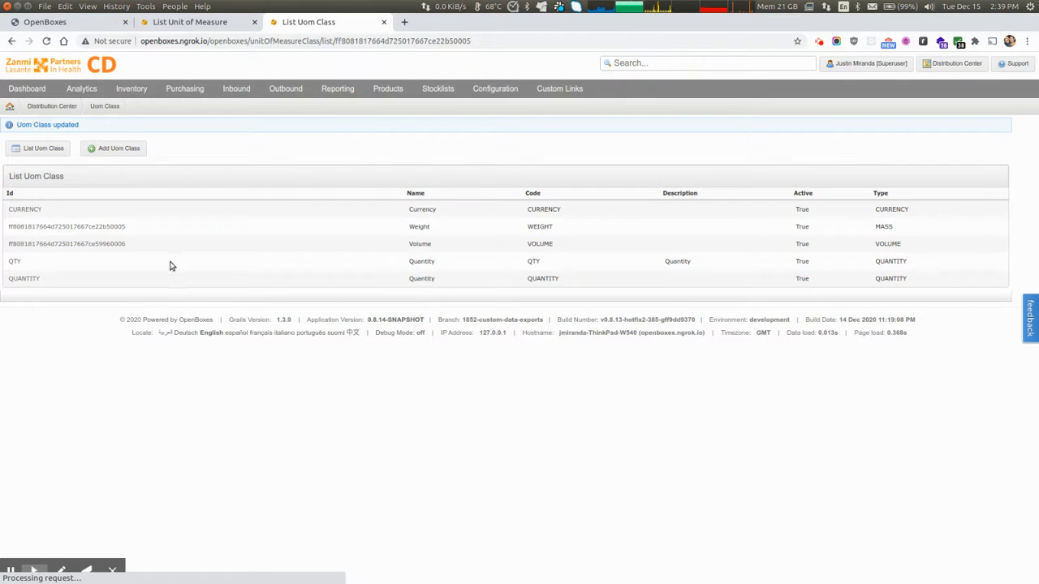
Step: Set the base unit of measure of the Volume Uom class to Cubic Meters and save the class
{"action": "left_click", "coordinate": [46, 245]}
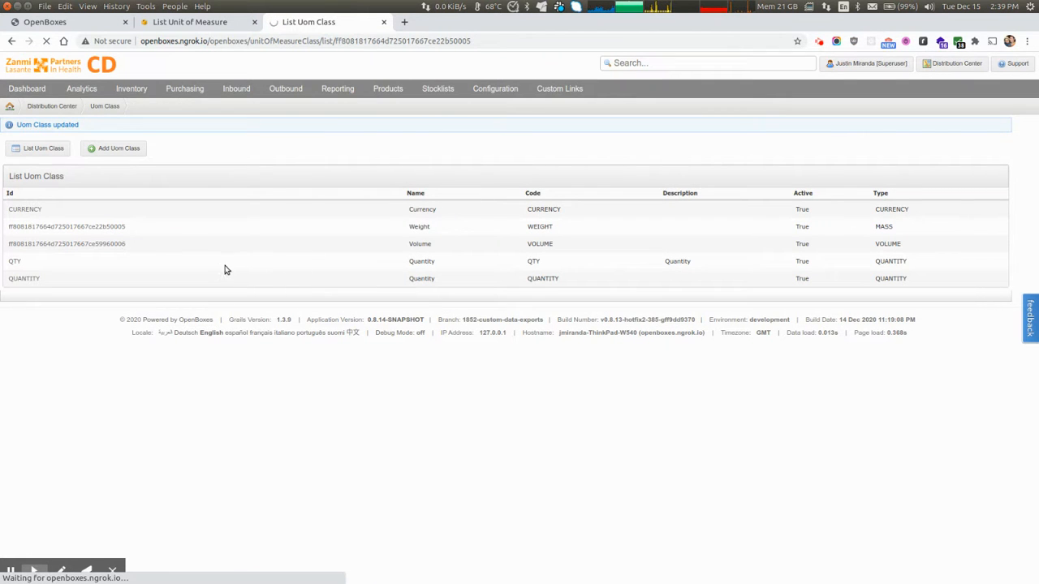
{"action": "left_click", "coordinate": [283, 274]}
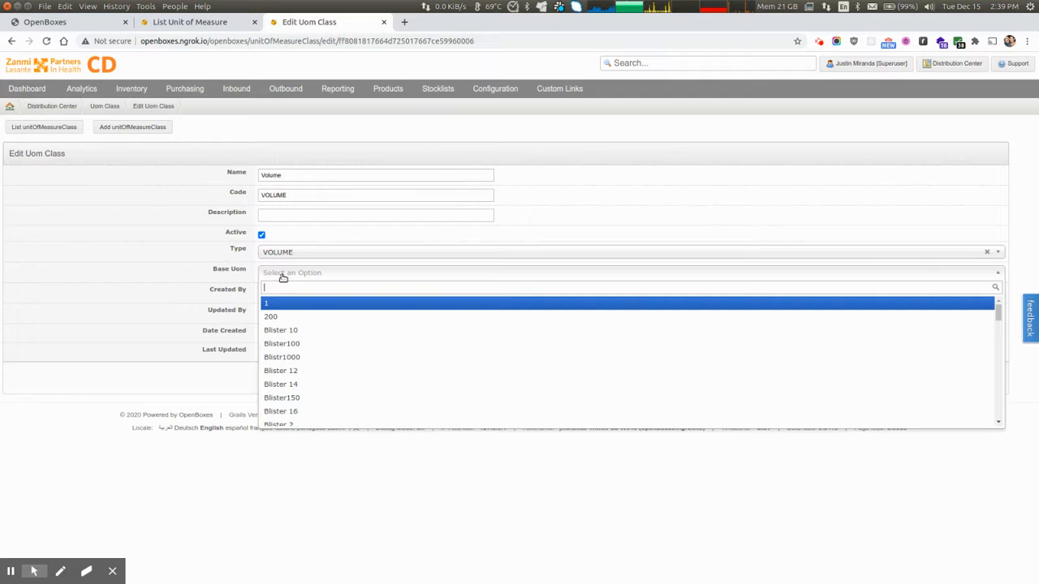
{"action": "type", "text": "cubi"}
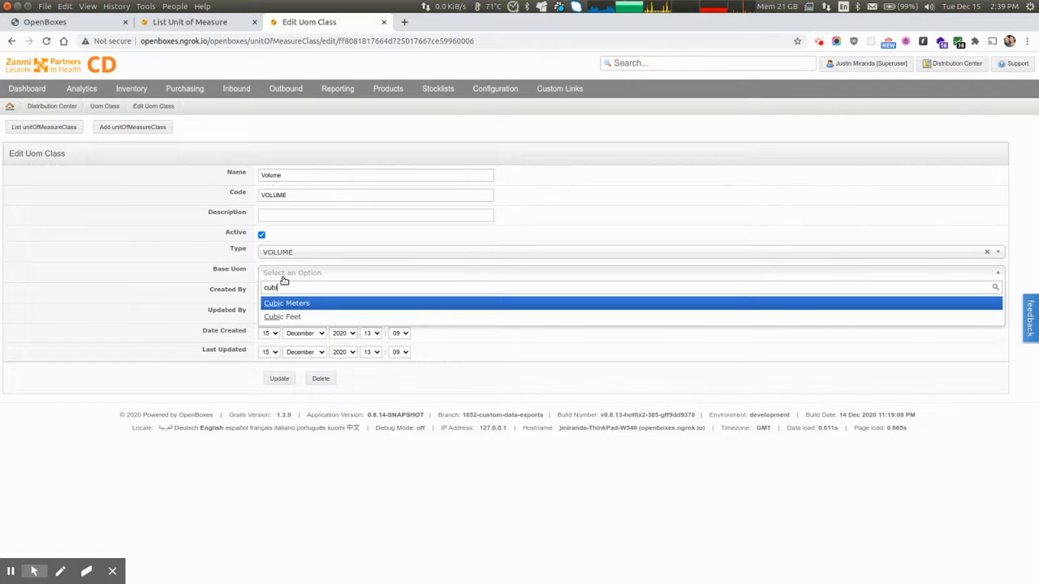
{"action": "key", "text": "Return"}
{"action": "left_click", "coordinate": [280, 379]}
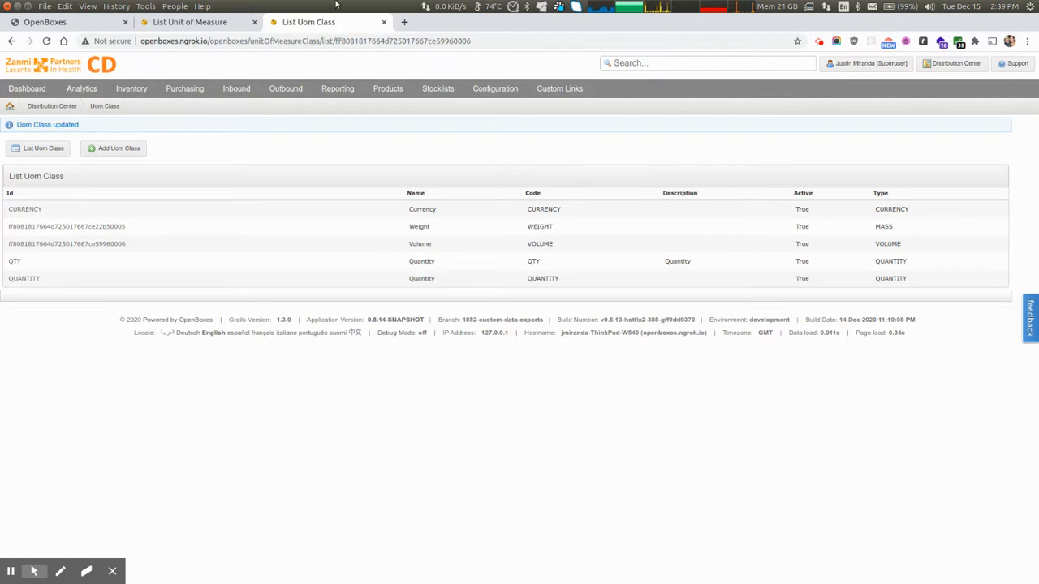
Step: Return to the stock card of product 11130 and check the units of its Volume and Weight attributes
{"action": "left_click", "coordinate": [174, 25]}
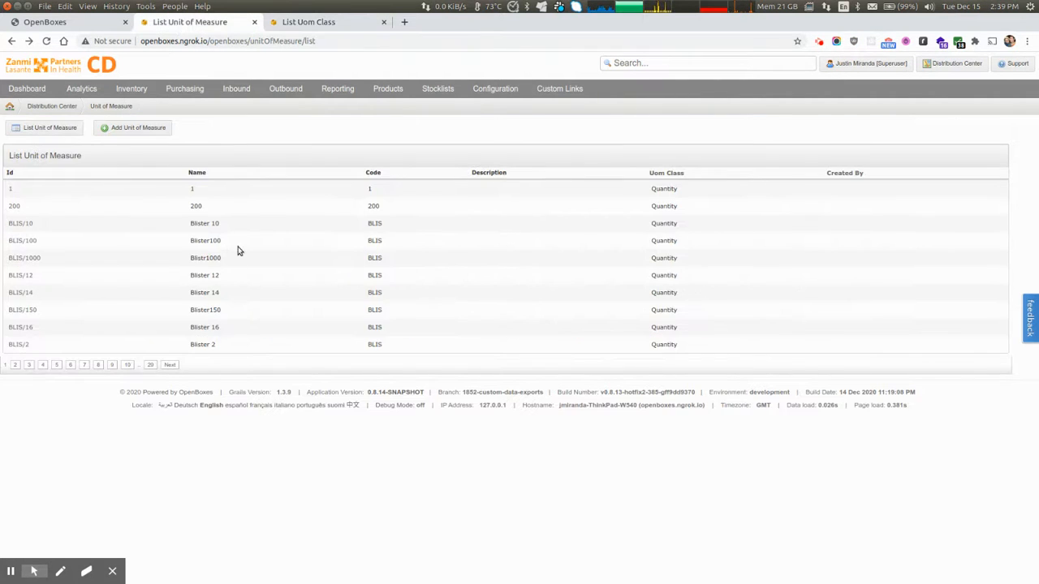
{"action": "left_click", "coordinate": [259, 22]}
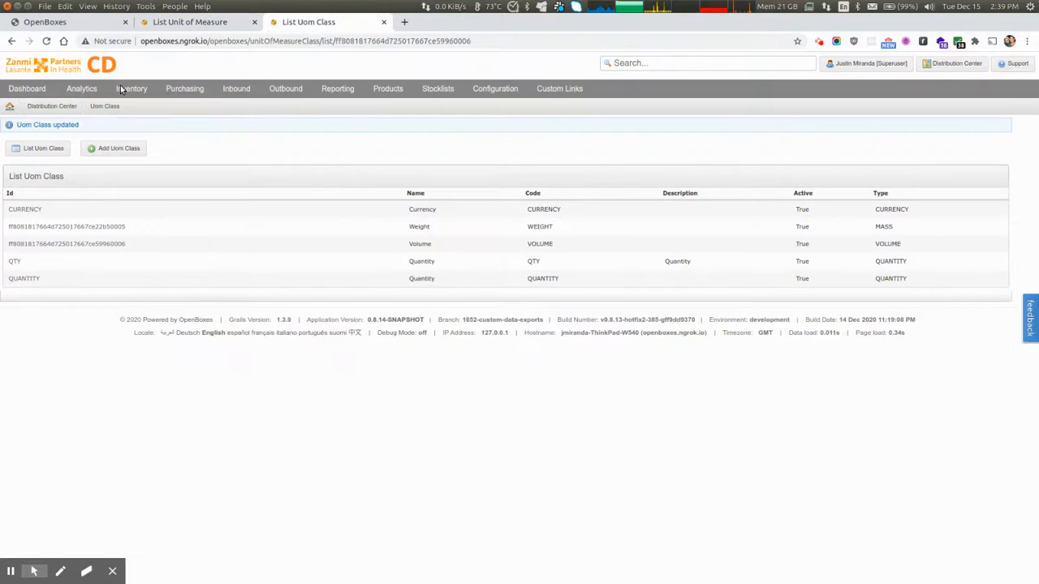
{"action": "right_click", "coordinate": [11, 41]}
{"action": "left_click", "coordinate": [49, 110]}
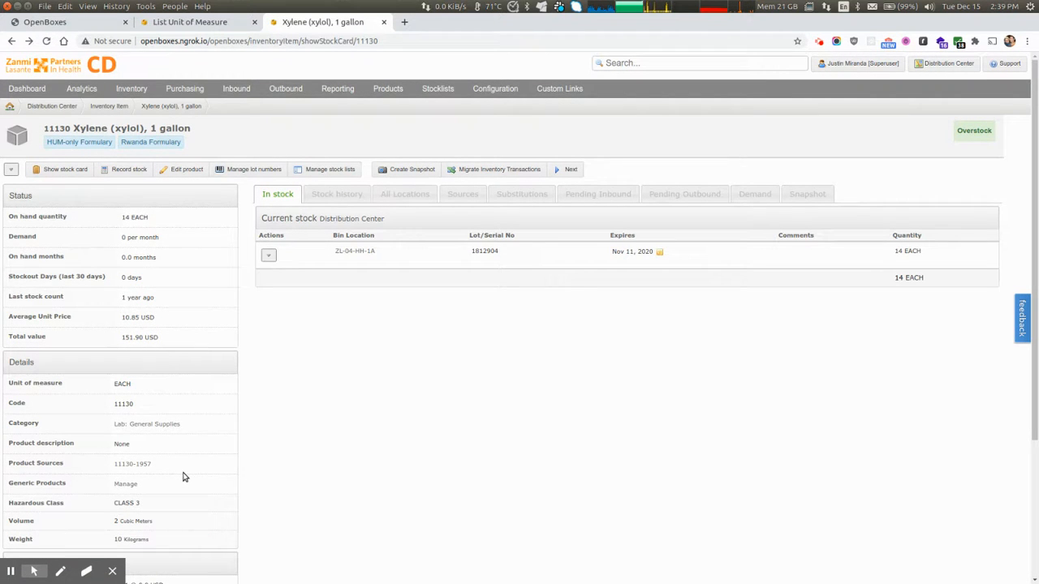
{"action": "scroll", "coordinate": [149, 508], "scroll_direction": "down", "scroll_amount": 3}
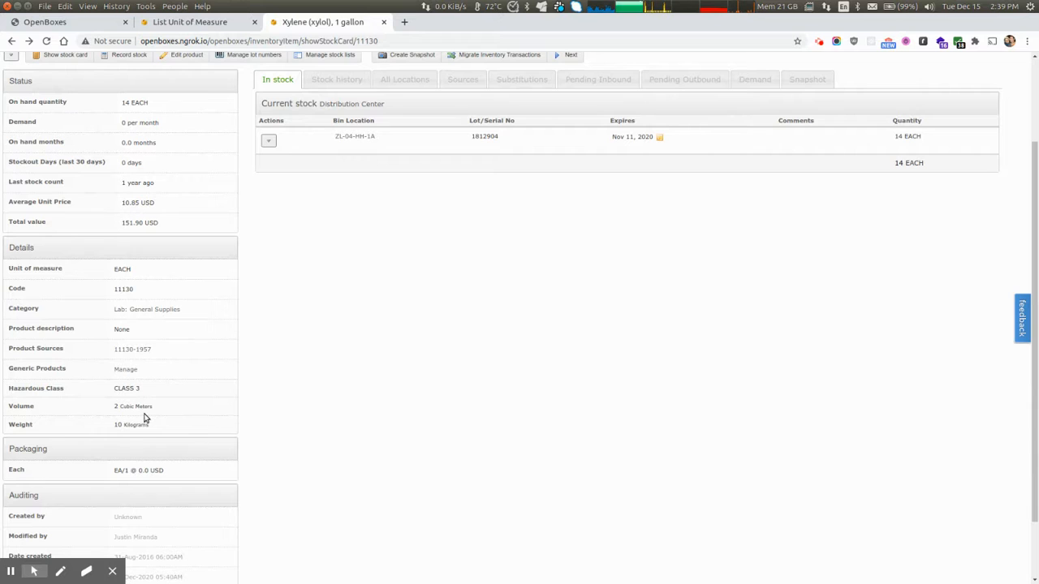
{"action": "scroll", "coordinate": [163, 402], "scroll_direction": "up", "scroll_amount": 3}
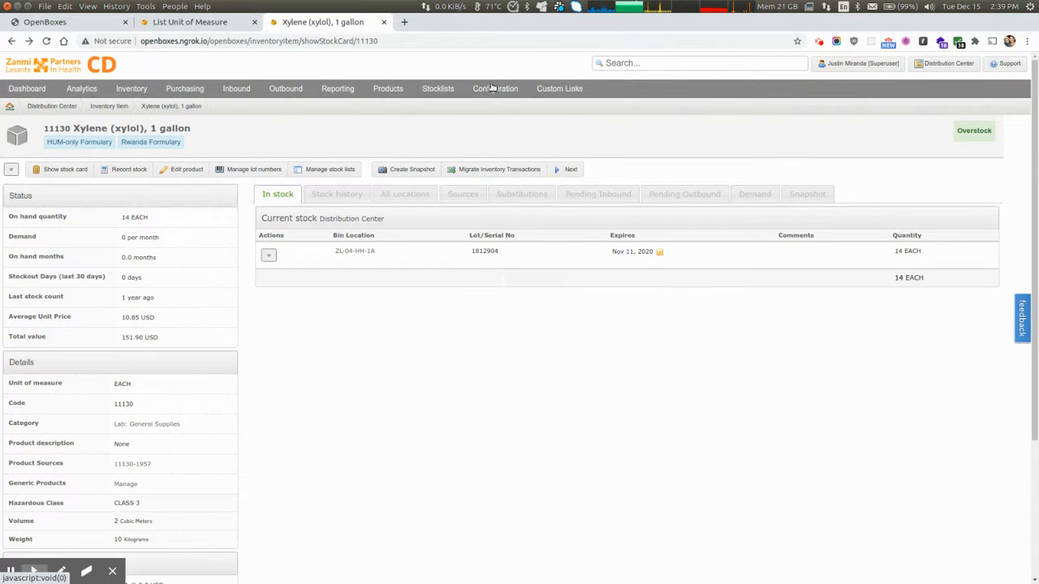
Step: Open the Custom Data Export document type and review the available document code options without changing the selection
{"action": "mouse_move", "coordinate": [491, 87]}
{"action": "left_click", "coordinate": [705, 178]}
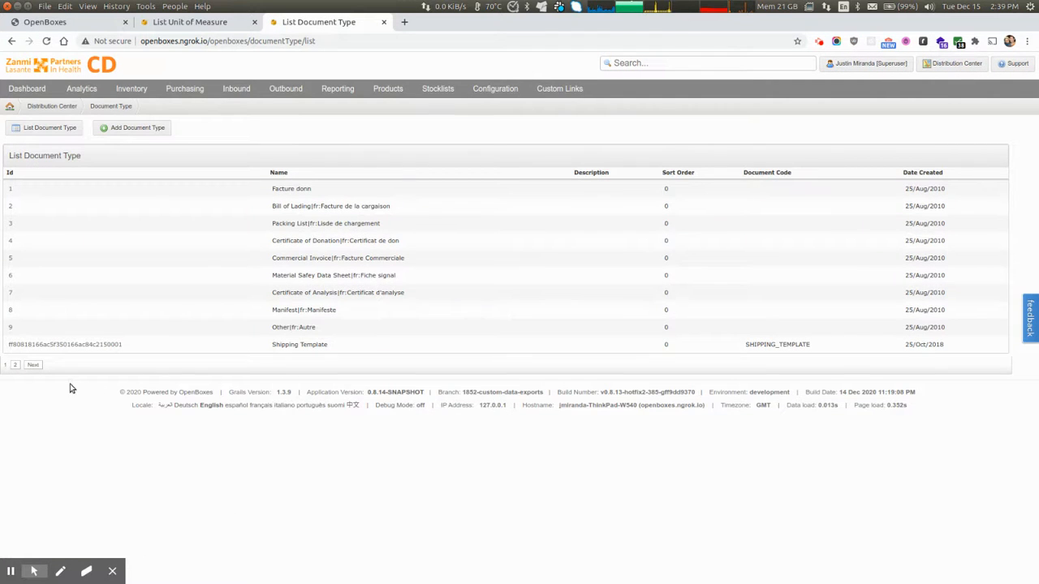
{"action": "left_click", "coordinate": [29, 366]}
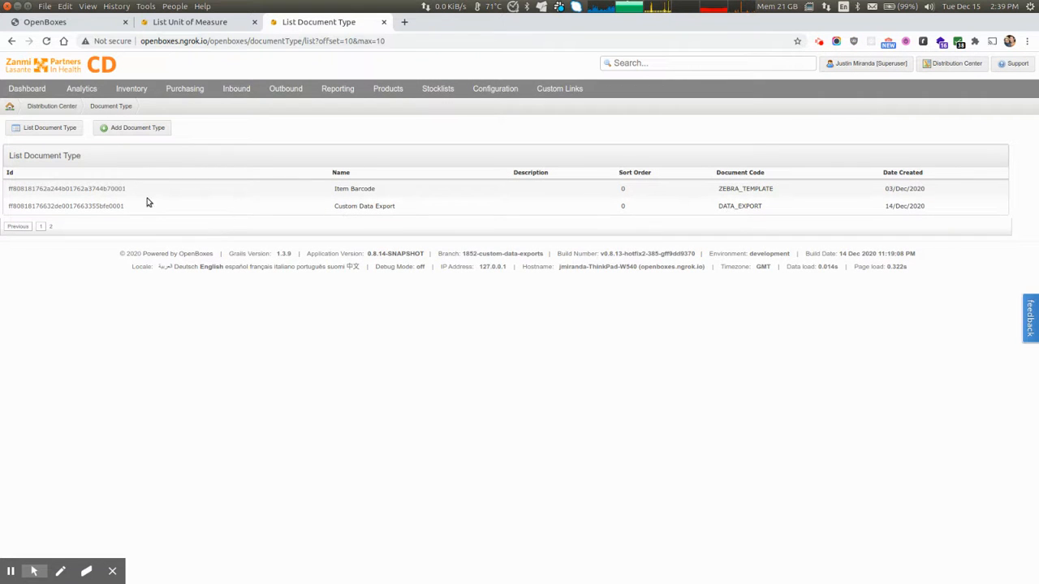
{"action": "left_click", "coordinate": [101, 206]}
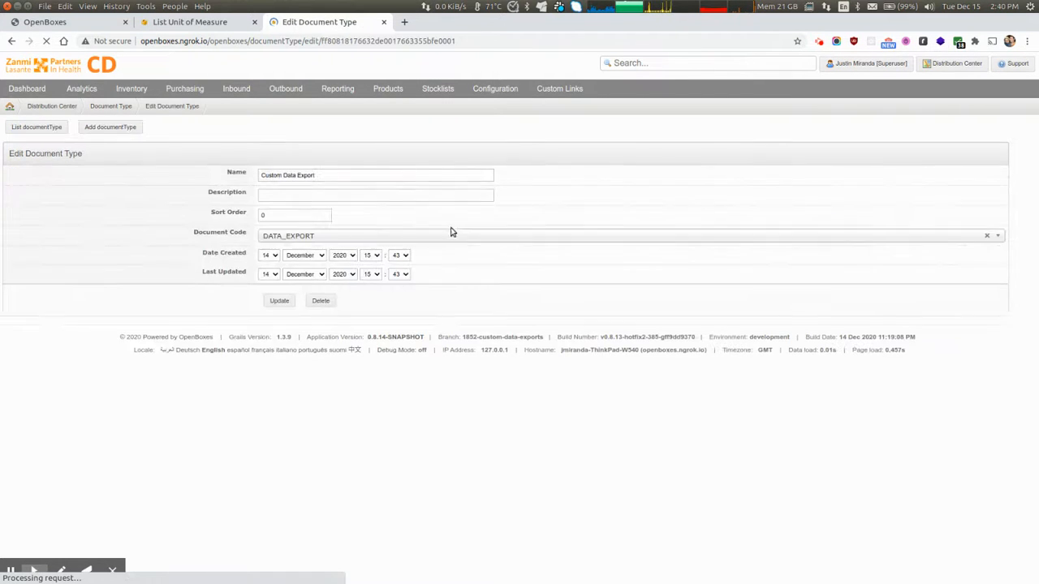
{"action": "left_click", "coordinate": [298, 238]}
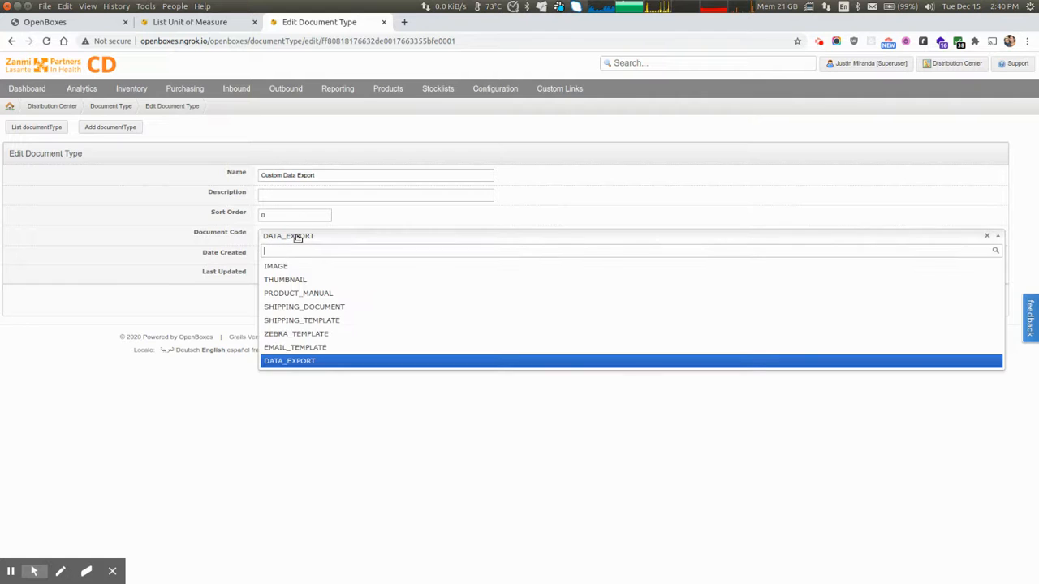
{"action": "left_click", "coordinate": [298, 237]}
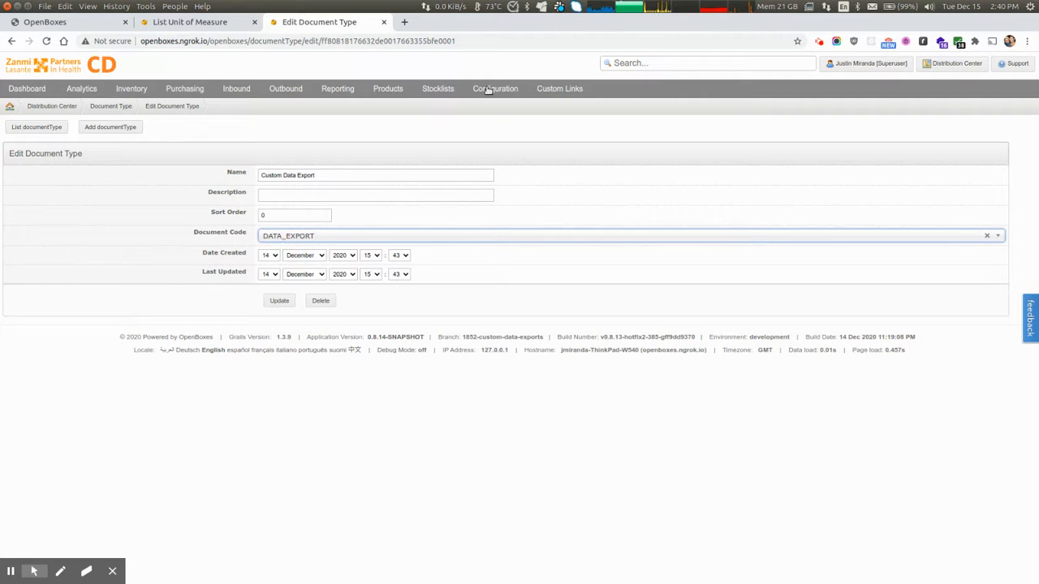
Step: Open the Product Storage Data Export document from page 8 of the document list and preview its product_storage.sql file
{"action": "mouse_move", "coordinate": [491, 93]}
{"action": "left_click", "coordinate": [719, 160]}
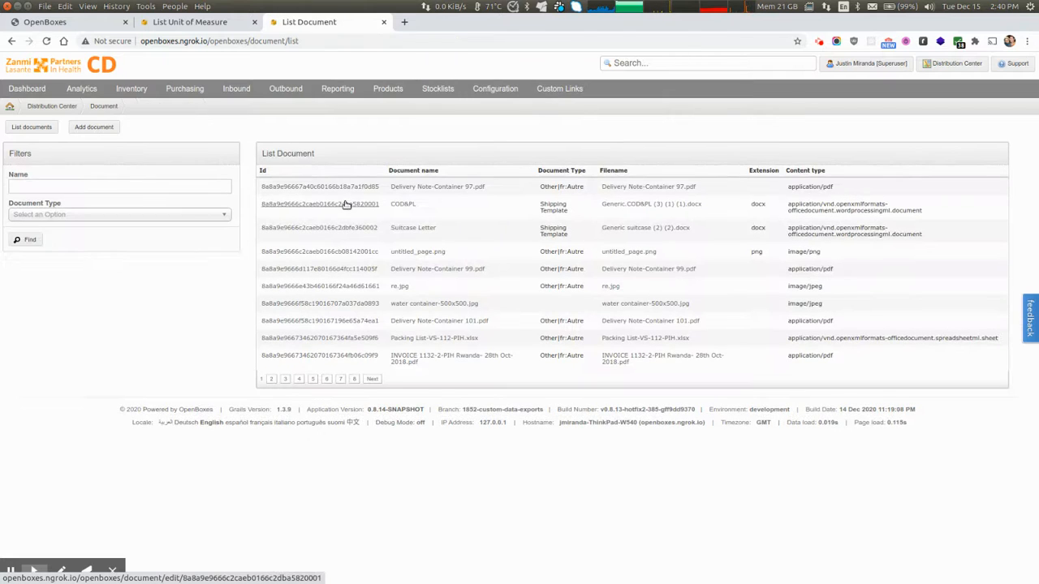
{"action": "left_click", "coordinate": [354, 379]}
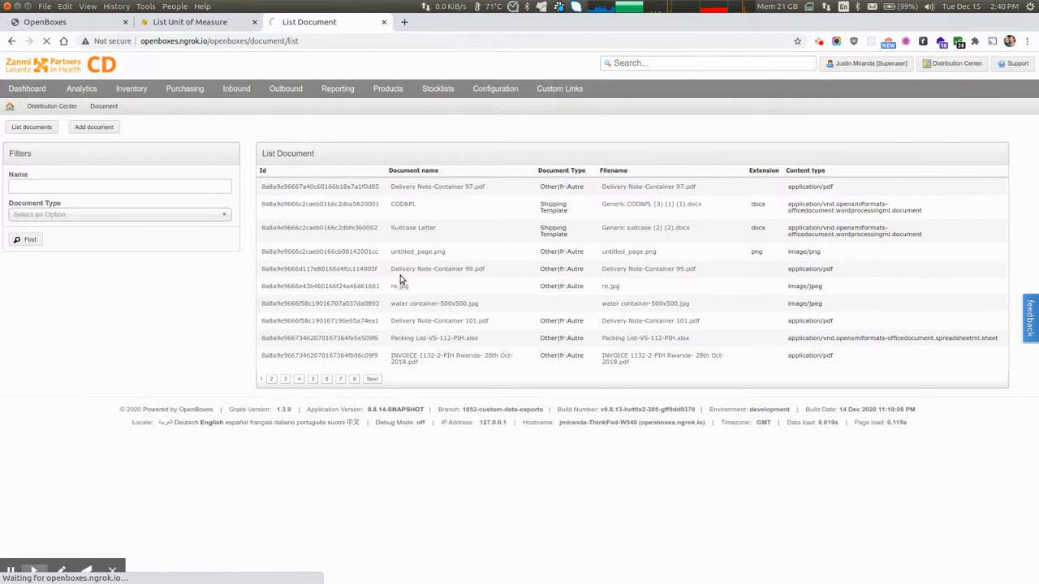
{"action": "left_click", "coordinate": [353, 290]}
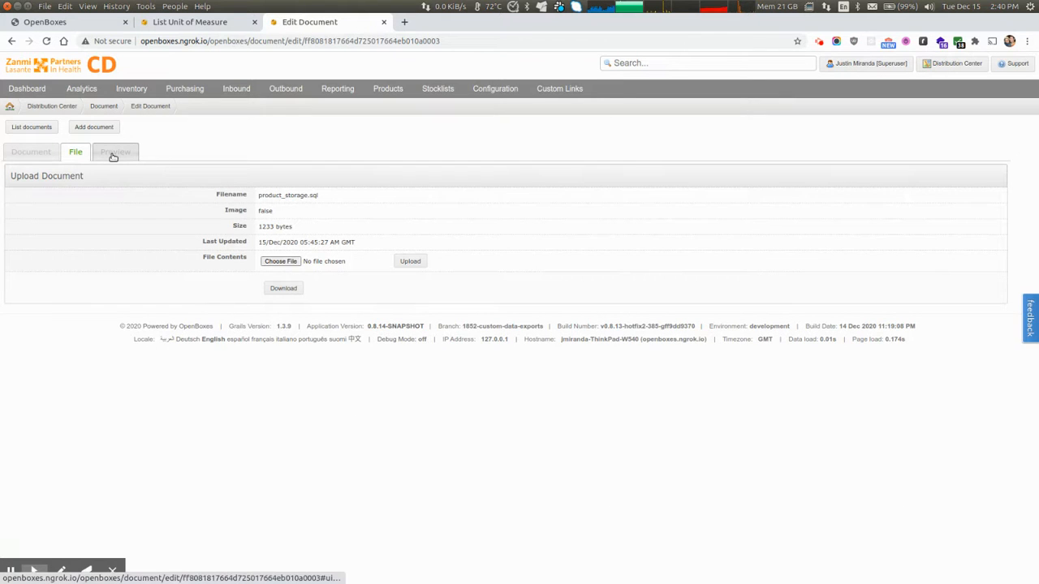
{"action": "left_click", "coordinate": [114, 154]}
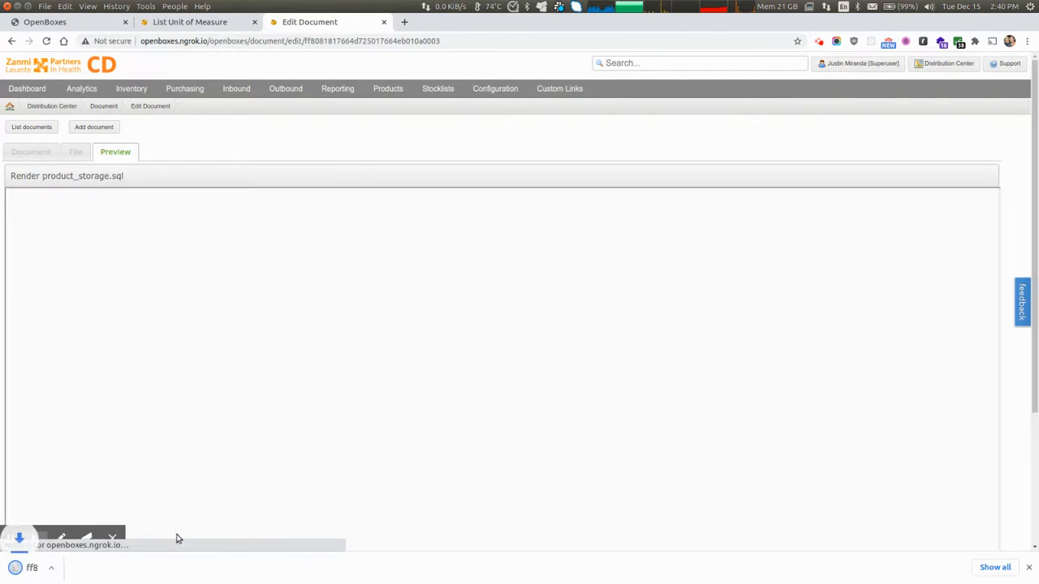
{"action": "scroll", "coordinate": [102, 365], "scroll_direction": "down", "scroll_amount": 3}
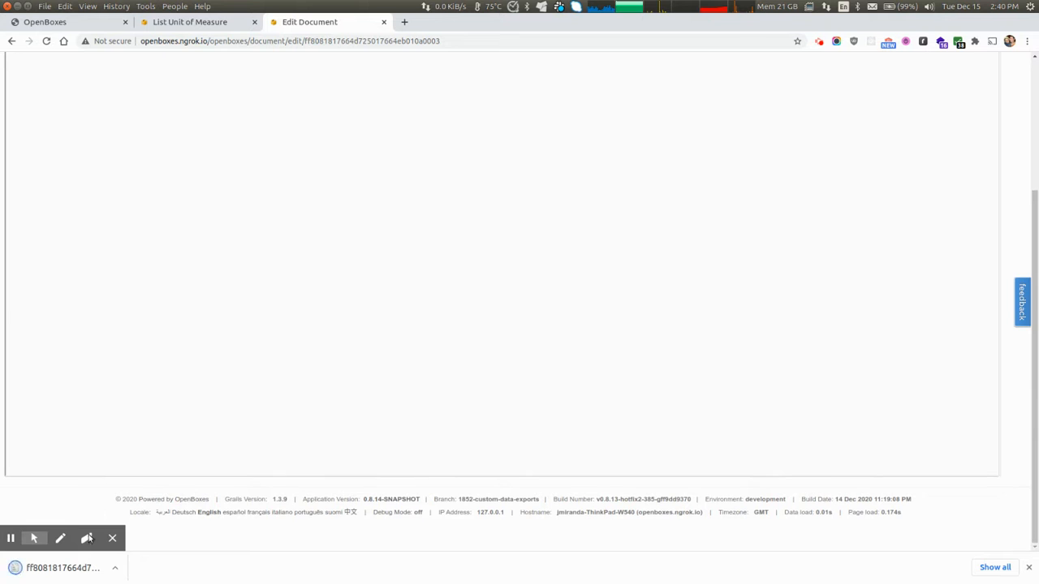
{"action": "scroll", "coordinate": [79, 433], "scroll_direction": "up", "scroll_amount": 3}
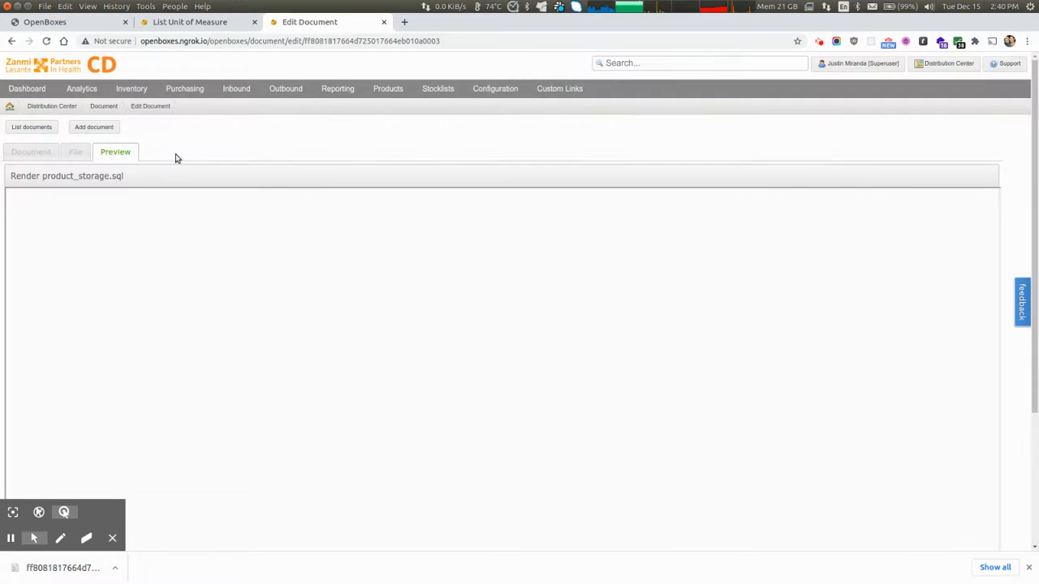
Step: Set the content type of the Product Storage Data Export document to text/plain and save the document
{"action": "left_click", "coordinate": [58, 155]}
{"action": "triple_click", "coordinate": [333, 261]}
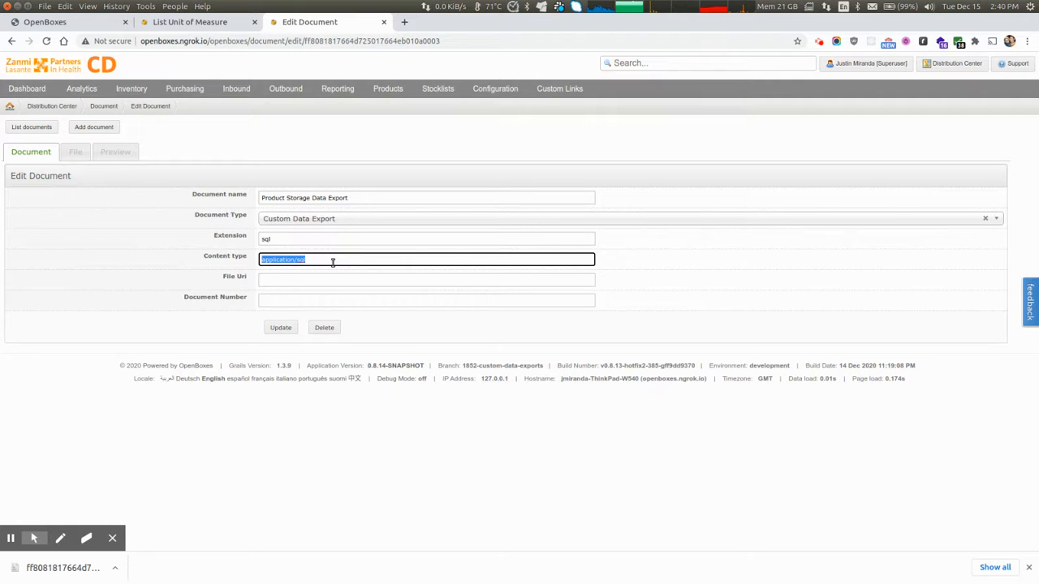
{"action": "type", "text": "text/"}
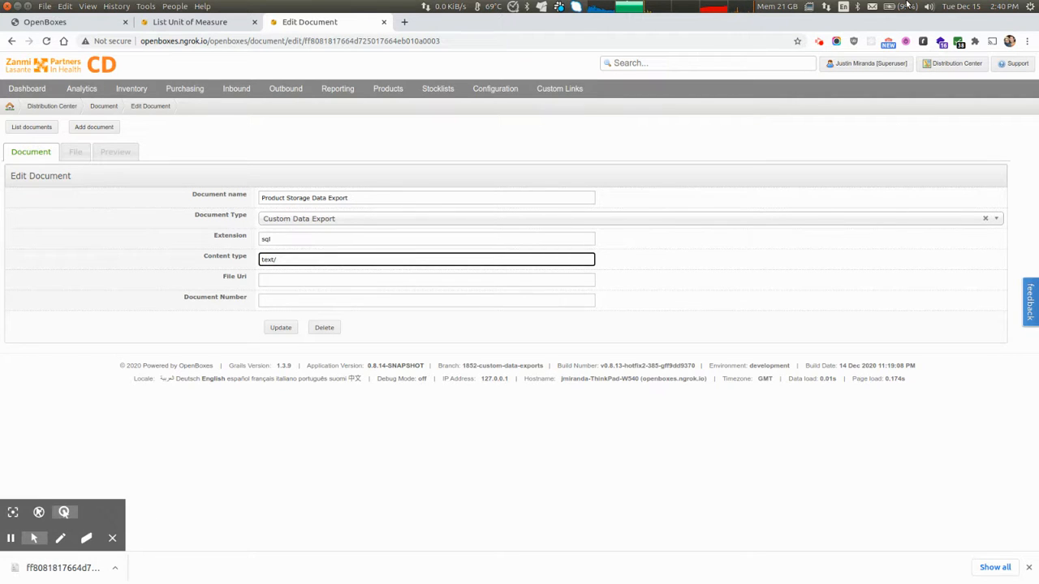
{"action": "left_click", "coordinate": [819, 43]}
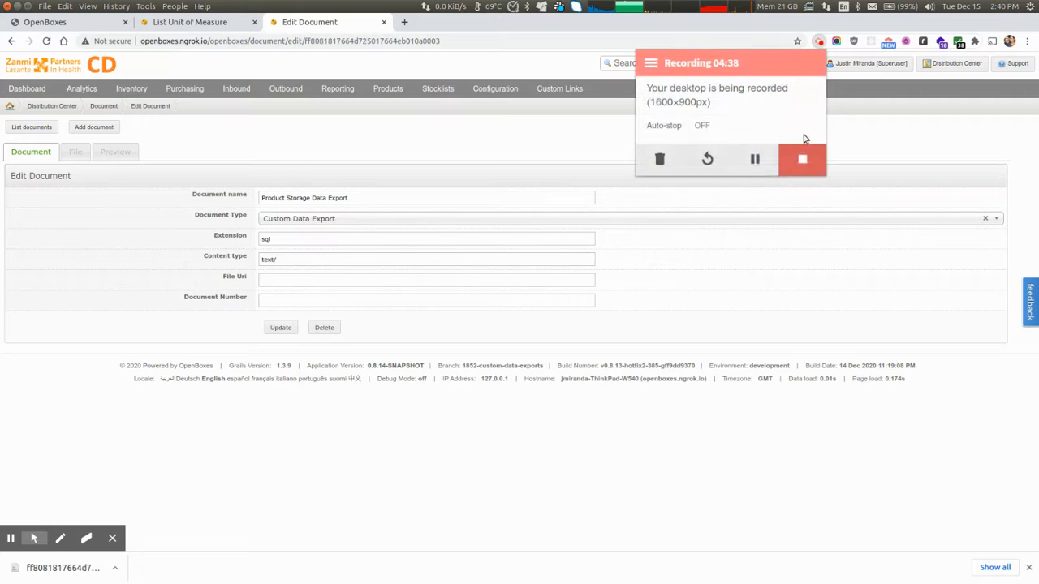
{"action": "left_click", "coordinate": [319, 260]}
{"action": "type", "text": "plain"}
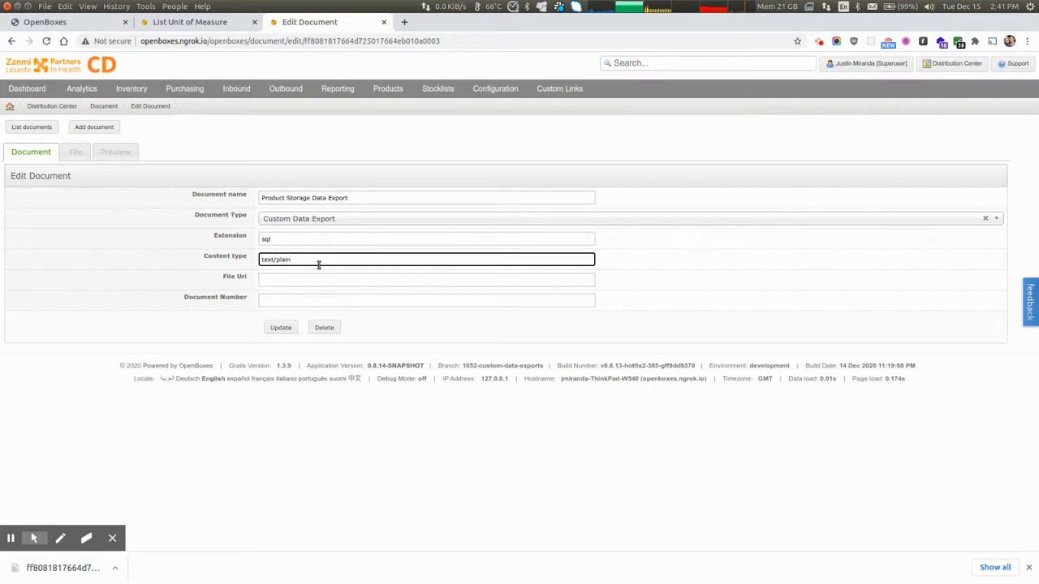
{"action": "left_click", "coordinate": [281, 327]}
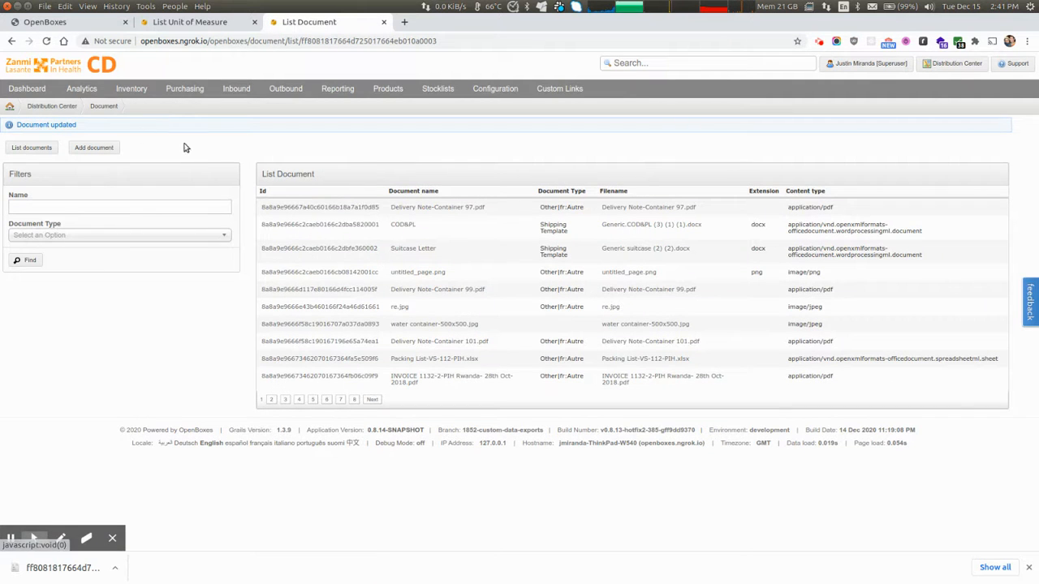
Step: Reopen the Product Storage Data Export document from page 8 of the document list and preview its product_storage.sql file
{"action": "left_click", "coordinate": [354, 399]}
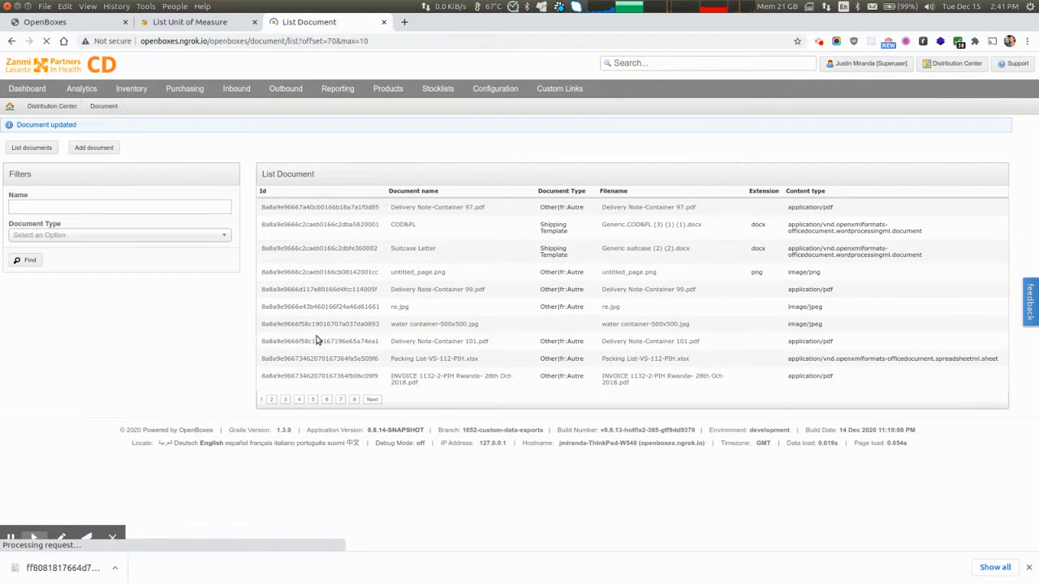
{"action": "left_click", "coordinate": [344, 292]}
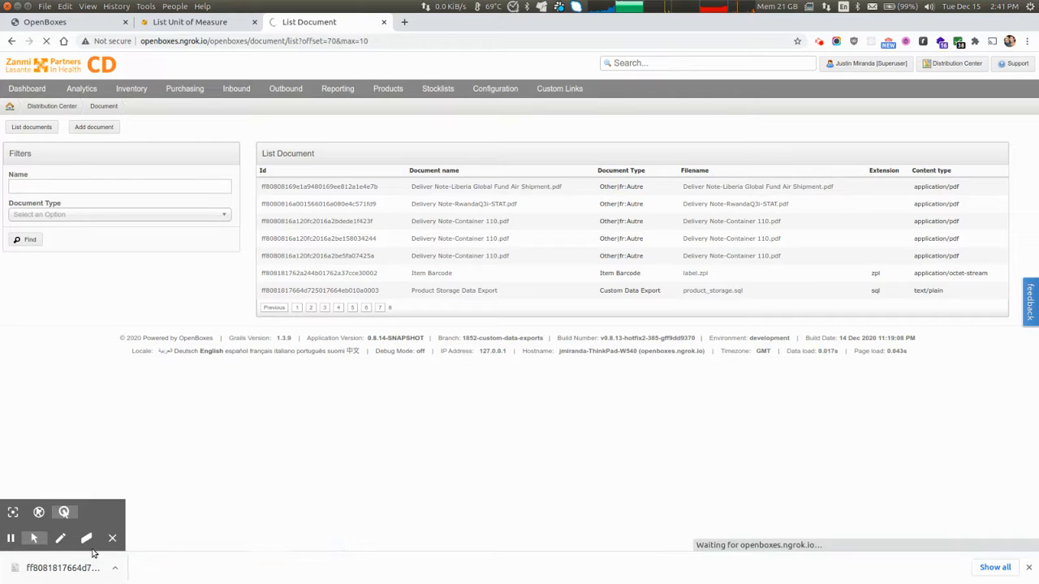
{"action": "left_click", "coordinate": [130, 154]}
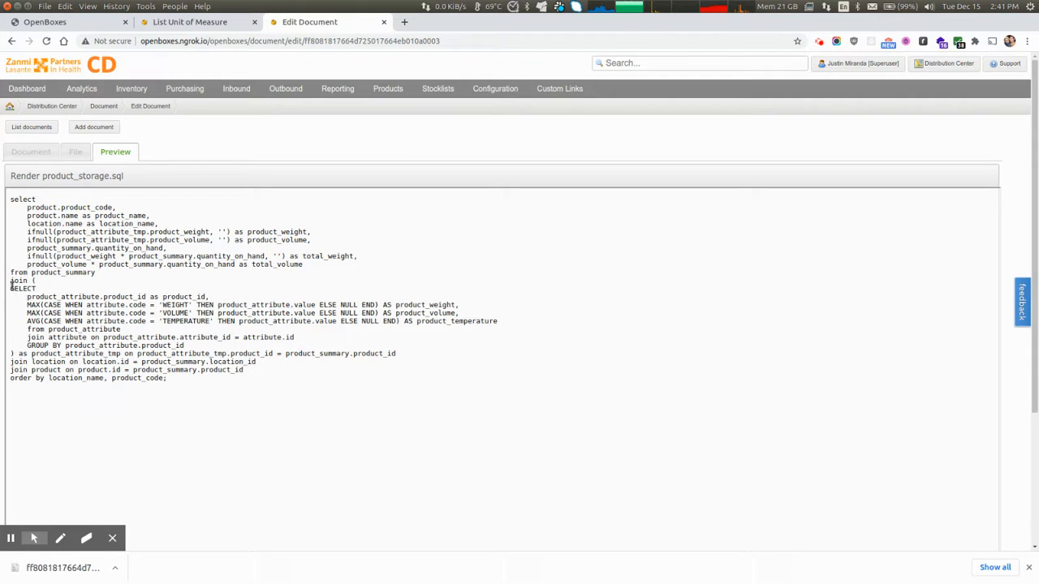
Step: Examine the selected columns, the product_summary source and the joined attribute subquery with its MAX expressions in product_storage.sql
{"action": "left_click_drag", "start_coordinate": [25, 208], "coordinate": [179, 271]}
{"action": "left_click", "coordinate": [176, 265]}
{"action": "double_click", "coordinate": [130, 264]}
{"action": "left_click_drag", "start_coordinate": [104, 277], "coordinate": [11, 265]}
{"action": "left_click", "coordinate": [83, 274]}
{"action": "left_click_drag", "start_coordinate": [11, 286], "coordinate": [149, 347]}
{"action": "left_click", "coordinate": [149, 340]}
{"action": "double_click", "coordinate": [31, 305]}
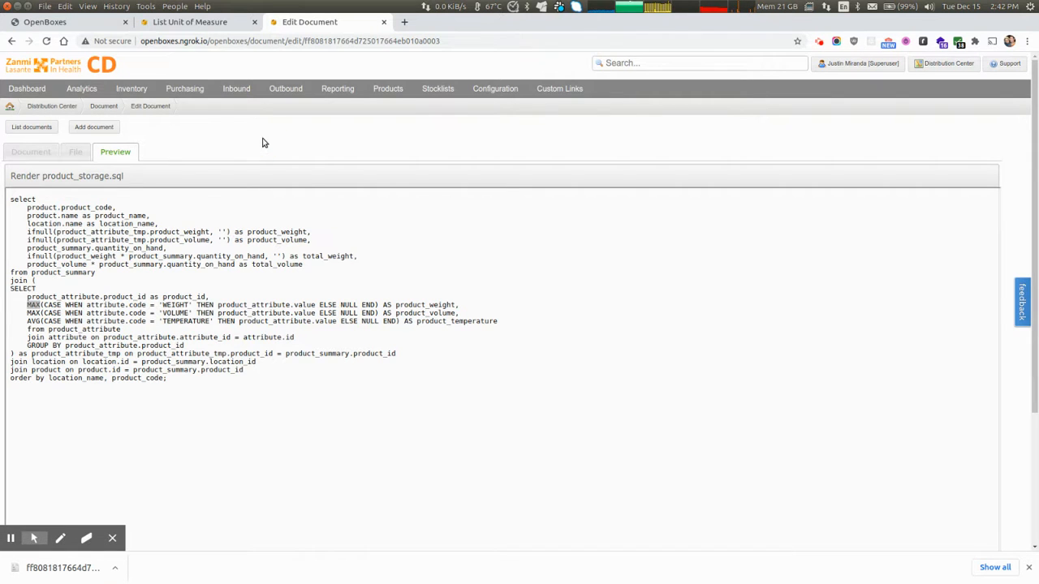
Step: Open the custom data exports page from the dashboard and render the Product Storage Data Export as JSON
{"action": "left_click", "coordinate": [22, 156]}
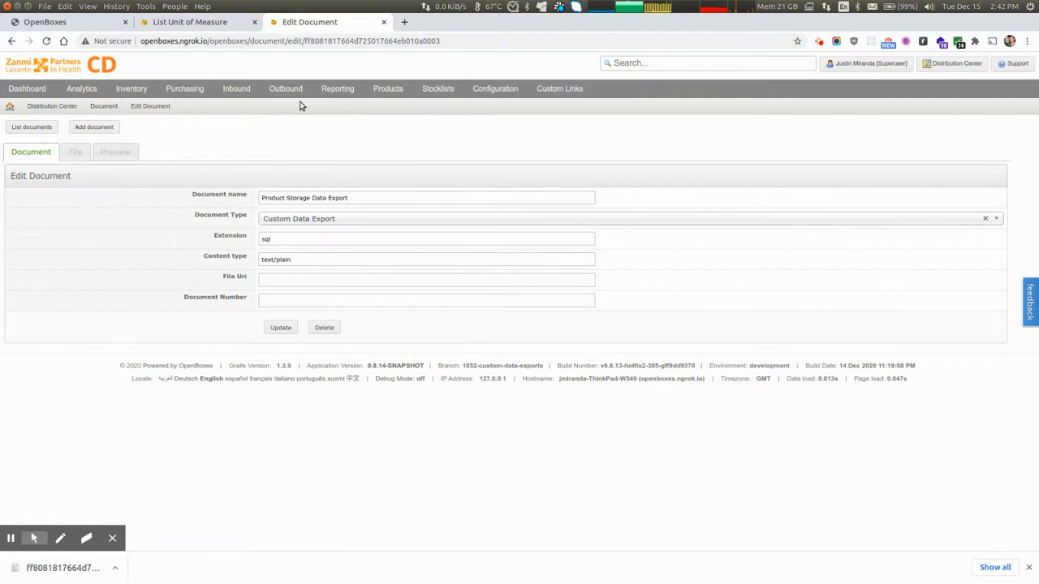
{"action": "mouse_move", "coordinate": [339, 87]}
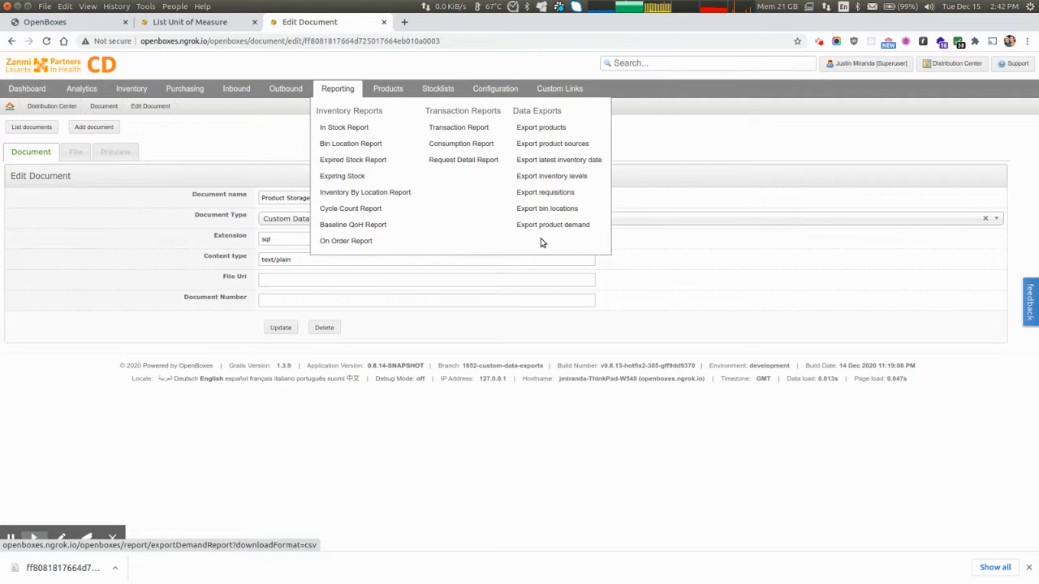
{"action": "left_click", "coordinate": [35, 90]}
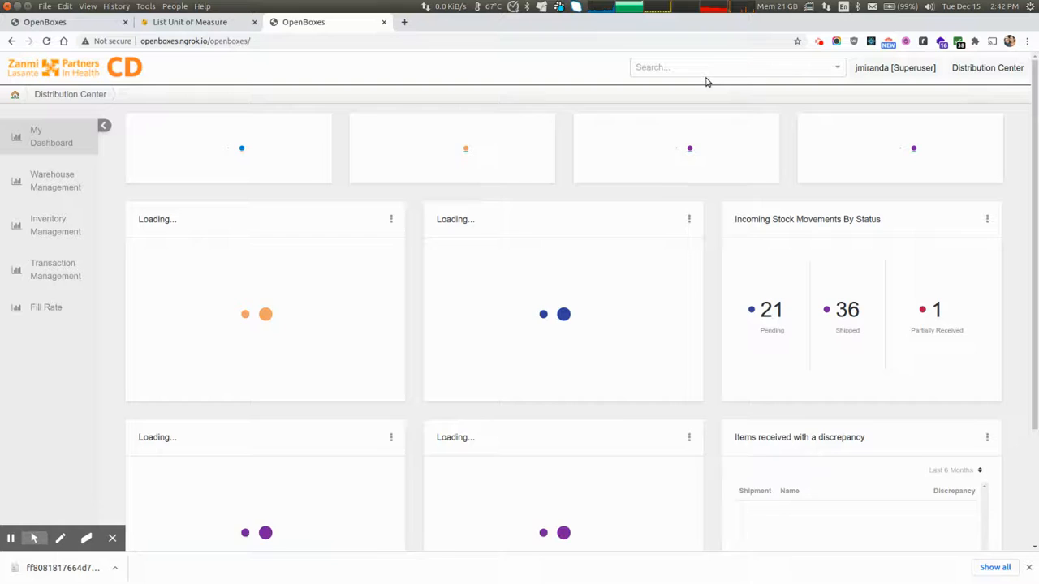
{"action": "mouse_move", "coordinate": [319, 95]}
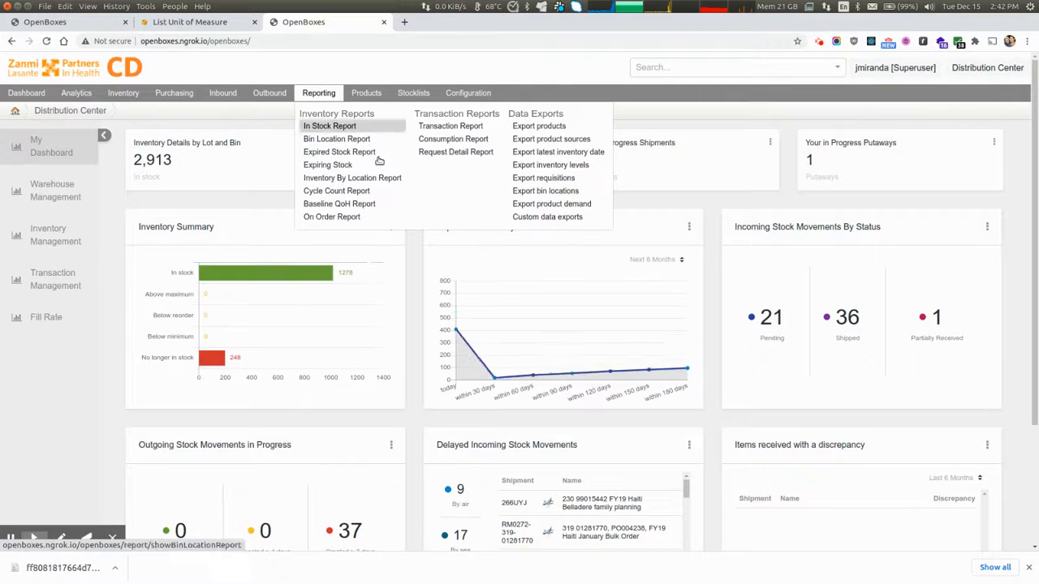
{"action": "left_click", "coordinate": [529, 219]}
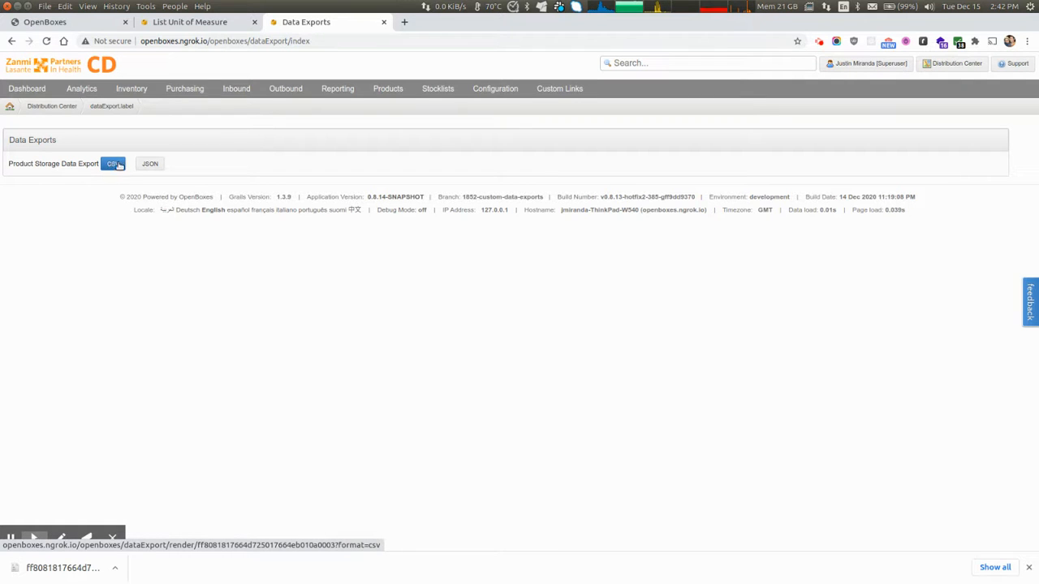
{"action": "left_click", "coordinate": [149, 164]}
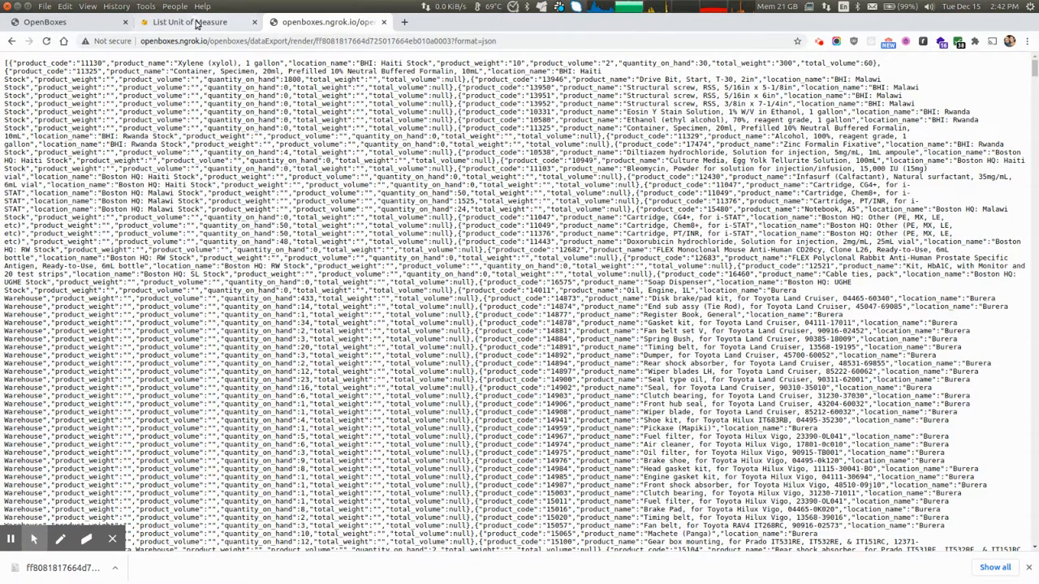
Step: Return to the data exports page, download the Product Storage Data Export as CSV and open it in LibreOffice Calc with comma separation
{"action": "left_click", "coordinate": [11, 41]}
{"action": "left_click", "coordinate": [112, 163]}
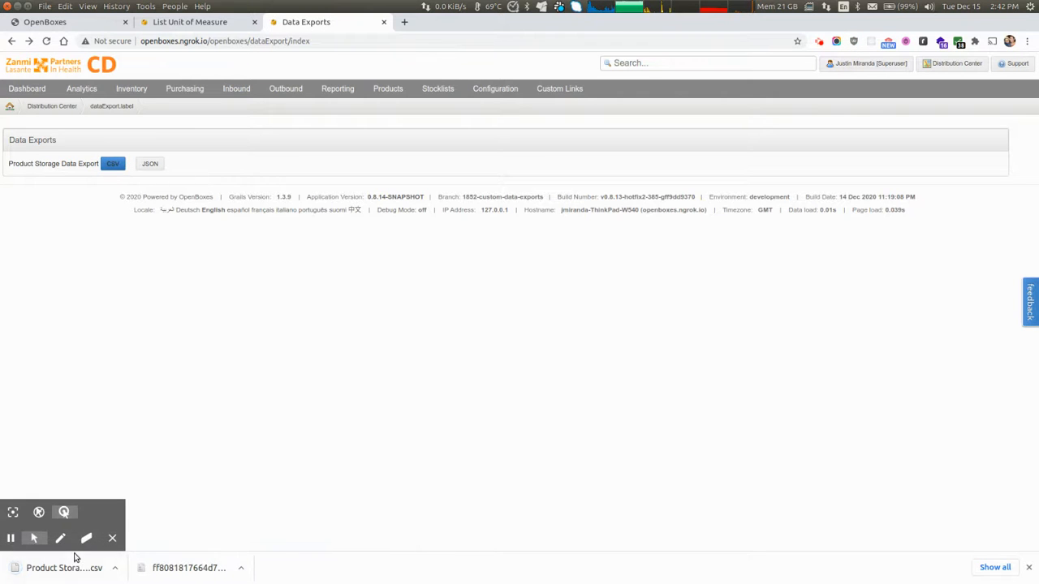
{"action": "left_click", "coordinate": [70, 568]}
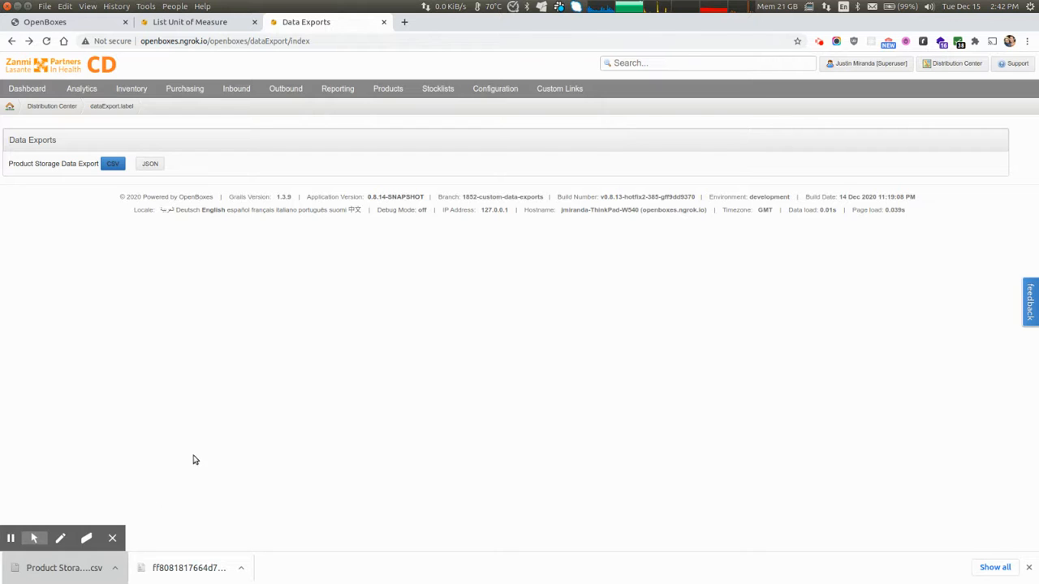
{"action": "left_click", "coordinate": [62, 568]}
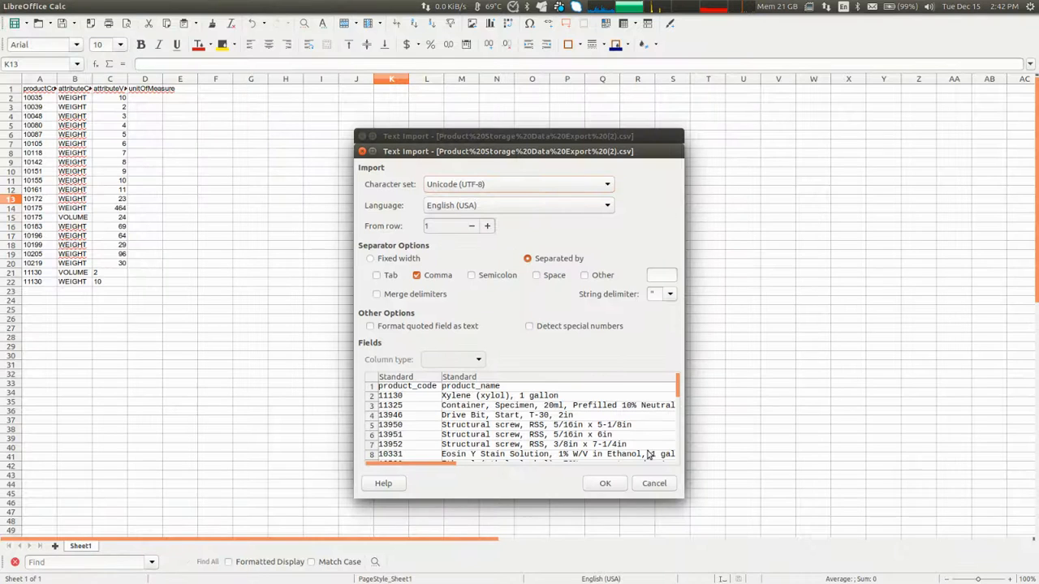
{"action": "left_click", "coordinate": [605, 483]}
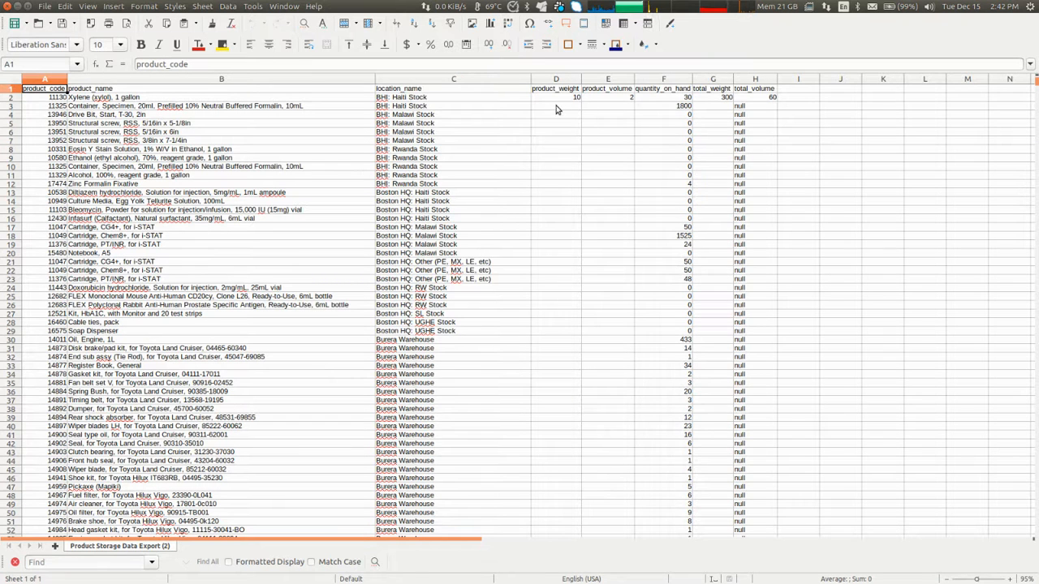
Step: Check the weight, volume, quantity on hand and total weight of product 11130 in the exported sheet
{"action": "left_click", "coordinate": [557, 98]}
{"action": "left_click", "coordinate": [614, 99]}
{"action": "left_click", "coordinate": [673, 98]}
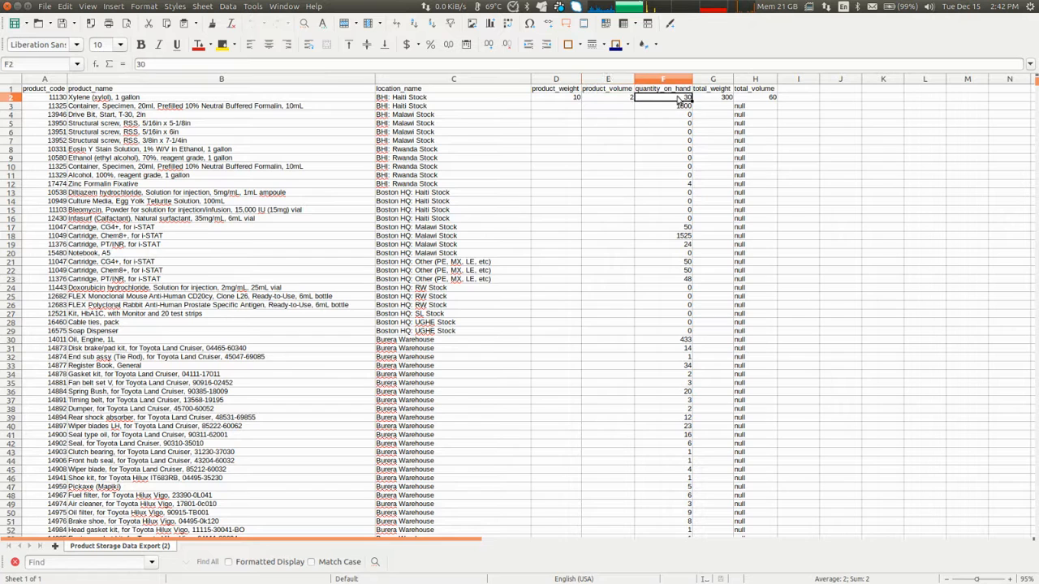
{"action": "left_click", "coordinate": [710, 100]}
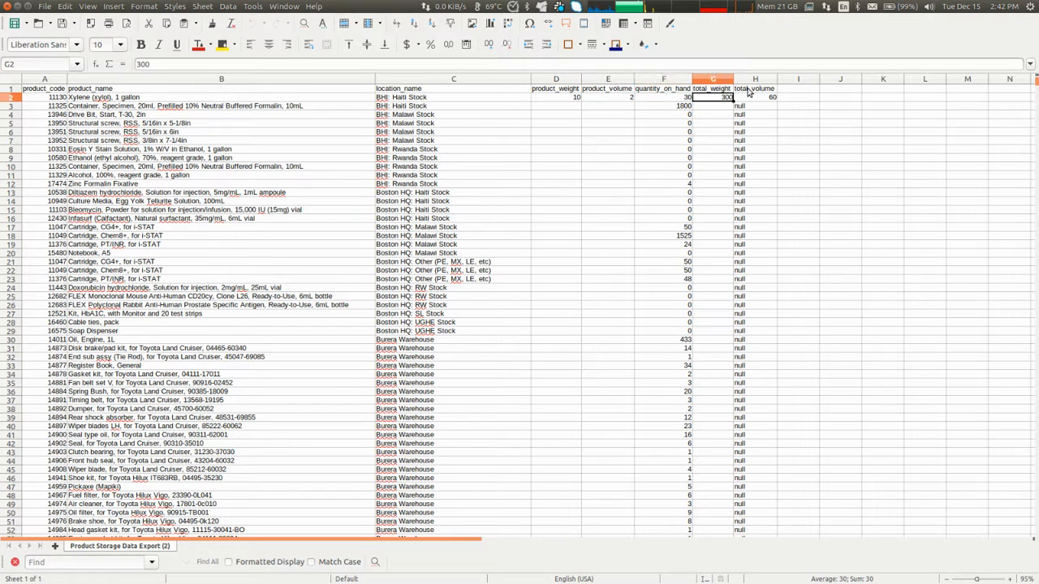
{"action": "left_click", "coordinate": [607, 98]}
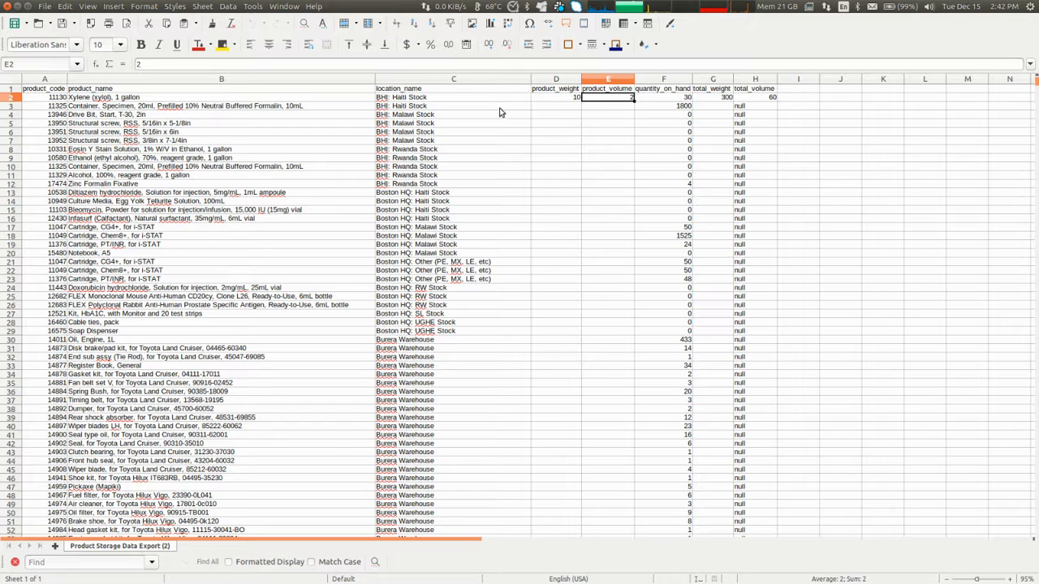
{"action": "left_click", "coordinate": [544, 99]}
Step: Look through the rest of the exported product rows for other weight and volume values
{"action": "left_click_drag", "start_coordinate": [61, 99], "coordinate": [36, 452]}
{"action": "scroll", "coordinate": [292, 380], "scroll_direction": "down", "scroll_amount": 17}
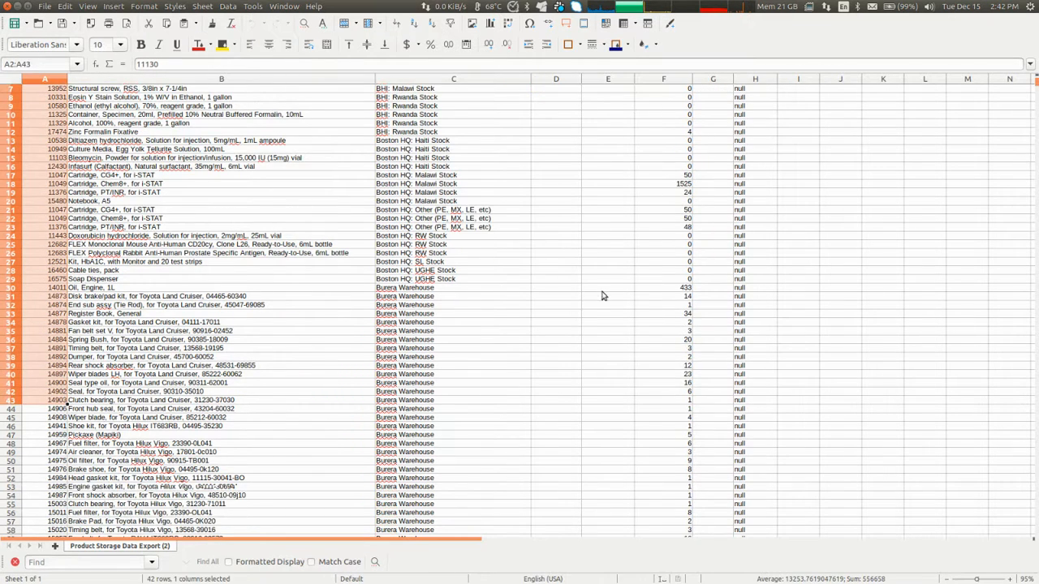
{"action": "scroll", "coordinate": [603, 278], "scroll_direction": "down", "scroll_amount": 10}
{"action": "scroll", "coordinate": [598, 279], "scroll_direction": "up", "scroll_amount": 12}
{"action": "scroll", "coordinate": [598, 278], "scroll_direction": "down", "scroll_amount": 20}
{"action": "scroll", "coordinate": [677, 239], "scroll_direction": "up", "scroll_amount": 11}
{"action": "scroll", "coordinate": [695, 239], "scroll_direction": "up", "scroll_amount": 20}
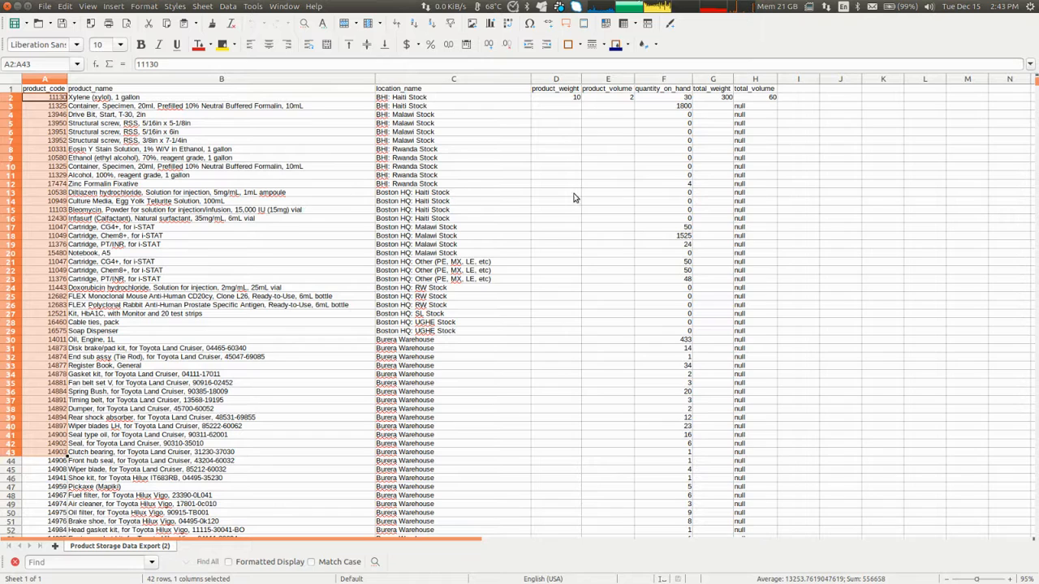
{"action": "scroll", "coordinate": [359, 264], "scroll_direction": "down", "scroll_amount": 8}
{"action": "scroll", "coordinate": [79, 283], "scroll_direction": "up", "scroll_amount": 8}
Step: Leave the CSV export, dismiss the duplicate text import, and review the product codes, attribute codes and values in the attribute spreadsheet
{"action": "left_click", "coordinate": [124, 262]}
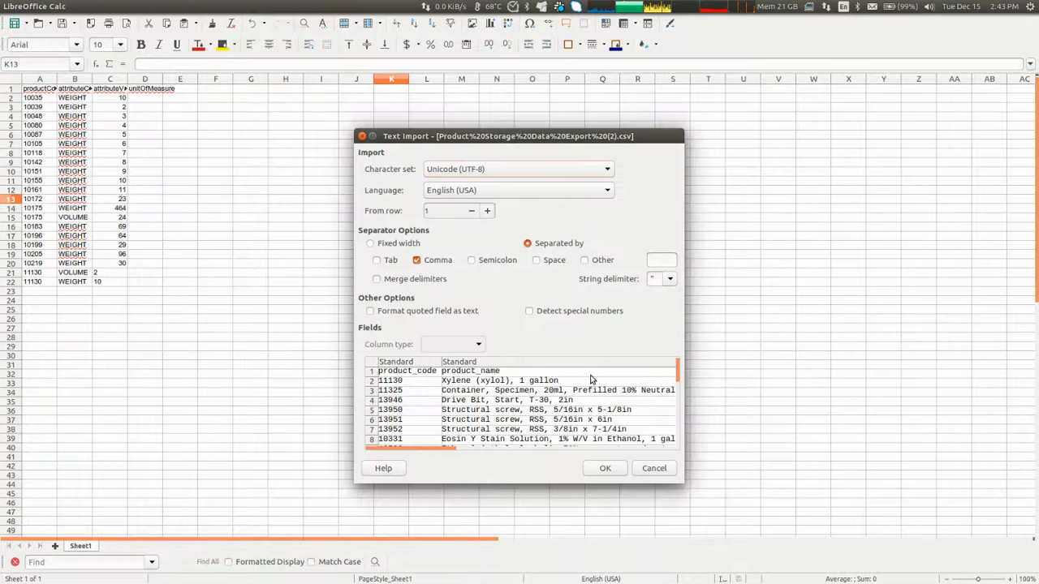
{"action": "left_click", "coordinate": [605, 469]}
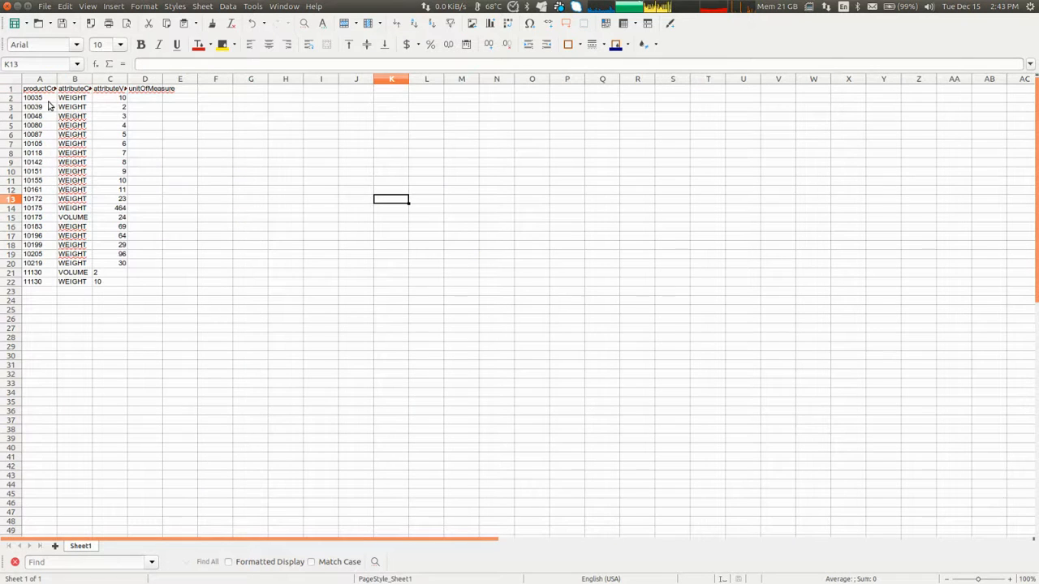
{"action": "left_click_drag", "start_coordinate": [48, 100], "coordinate": [90, 277]}
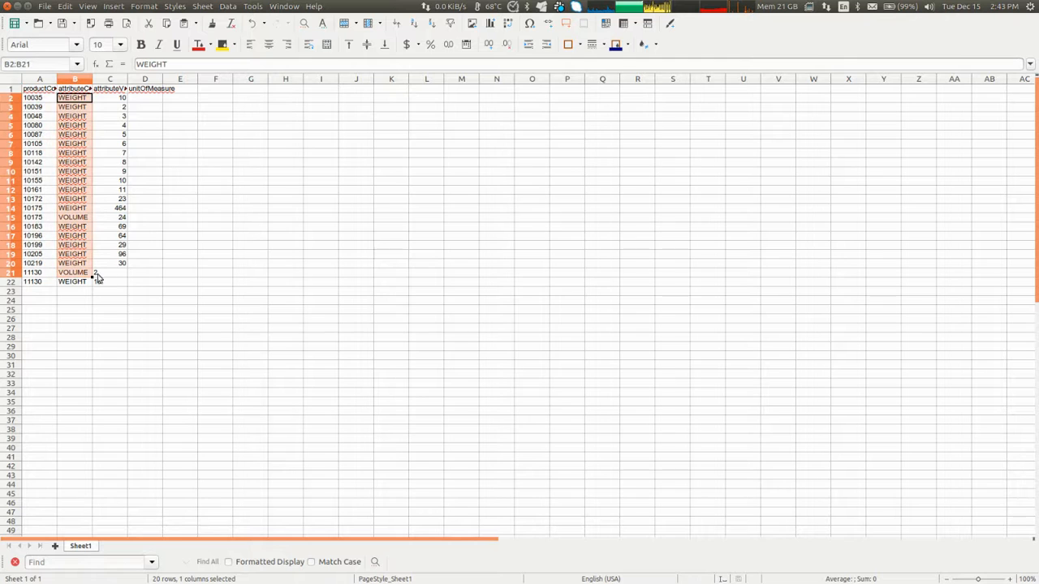
{"action": "left_click", "coordinate": [116, 118]}
{"action": "left_click_drag", "start_coordinate": [112, 98], "coordinate": [105, 291]}
Step: Fill the unitOfMeasure column in D2:D6 with KG, LB, KG, KG and KG
{"action": "left_click", "coordinate": [159, 98]}
{"action": "type", "text": "KG"}
{"action": "key", "text": "Return"}
{"action": "type", "text": "LB"}
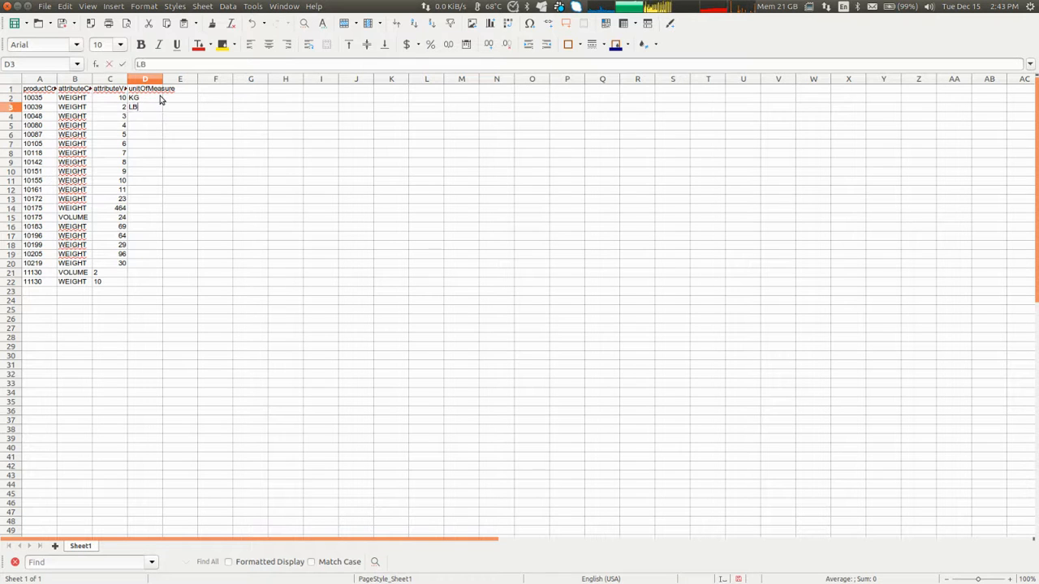
{"action": "key", "text": "Return"}
{"action": "type", "text": "KG"}
{"action": "key", "text": "Return"}
{"action": "type", "text": "KG"}
{"action": "key", "text": "Return"}
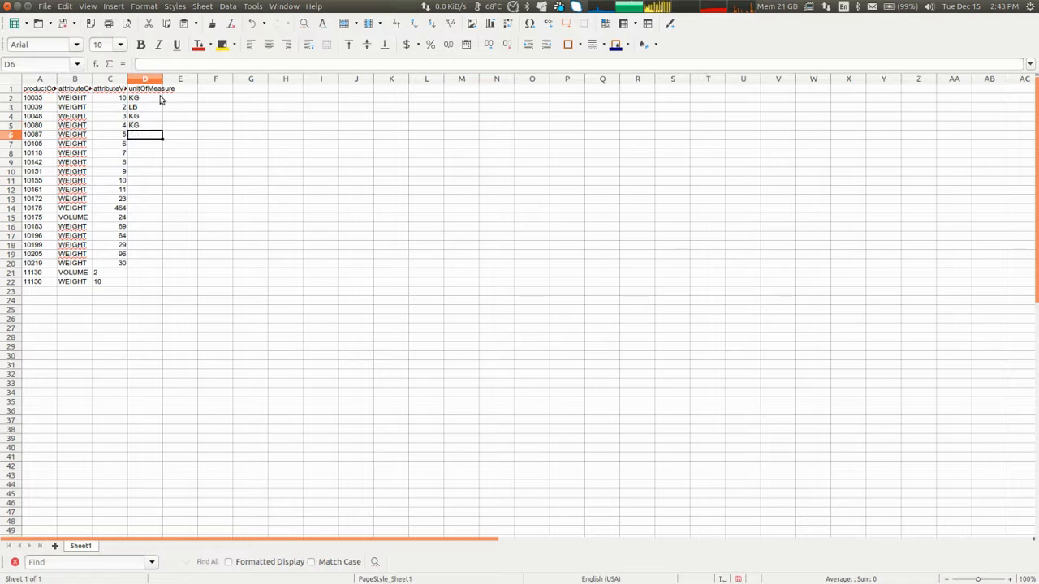
{"action": "type", "text": "KG"}
{"action": "key", "text": "Return"}
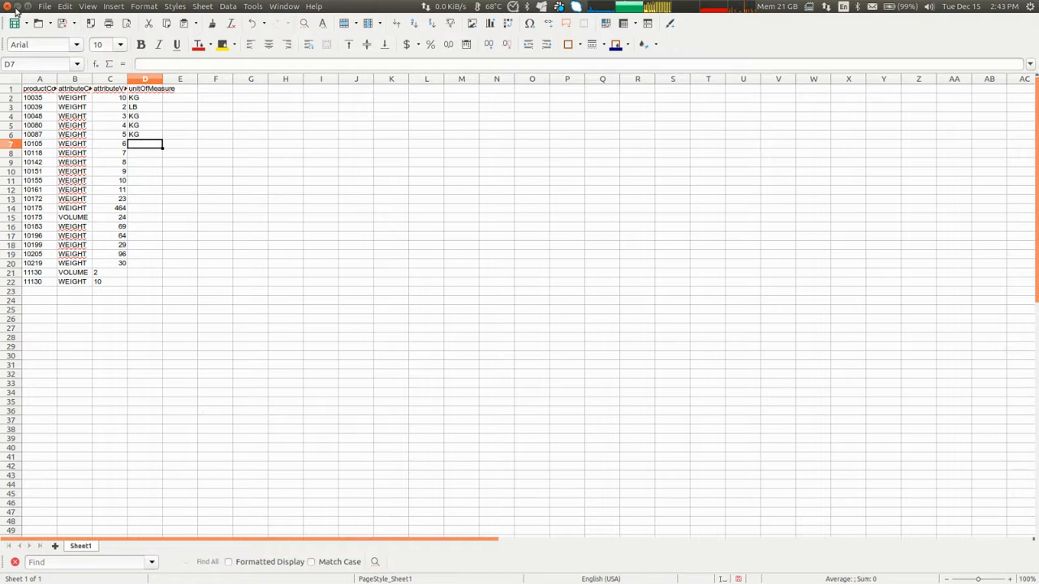
Step: Switch back to OpenBoxes in the browser and open the list of units of measure
{"action": "left_click", "coordinate": [17, 7]}
{"action": "left_click", "coordinate": [18, 7]}
{"action": "left_click", "coordinate": [18, 7]}
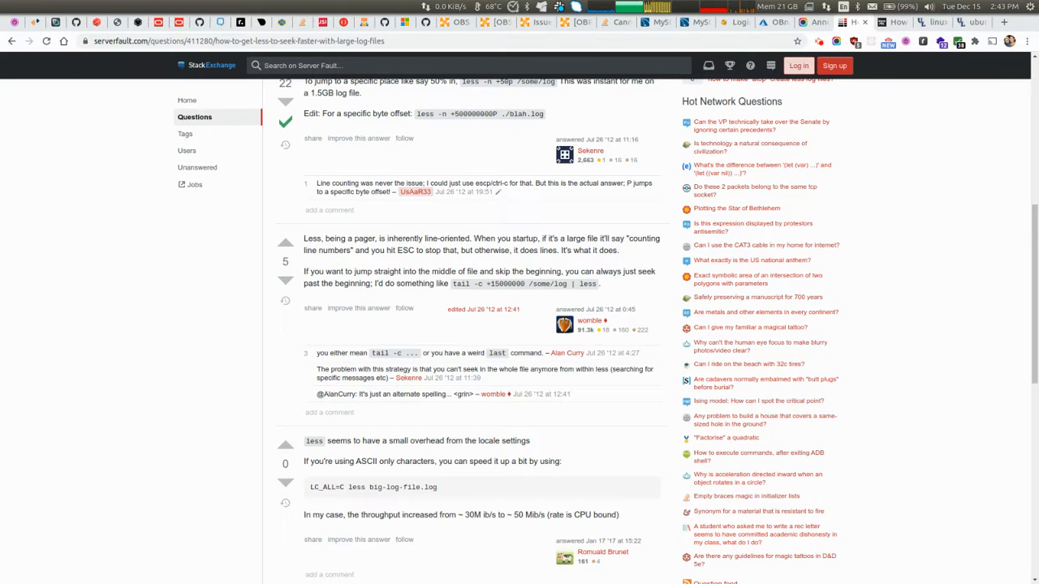
{"action": "left_click", "coordinate": [18, 8]}
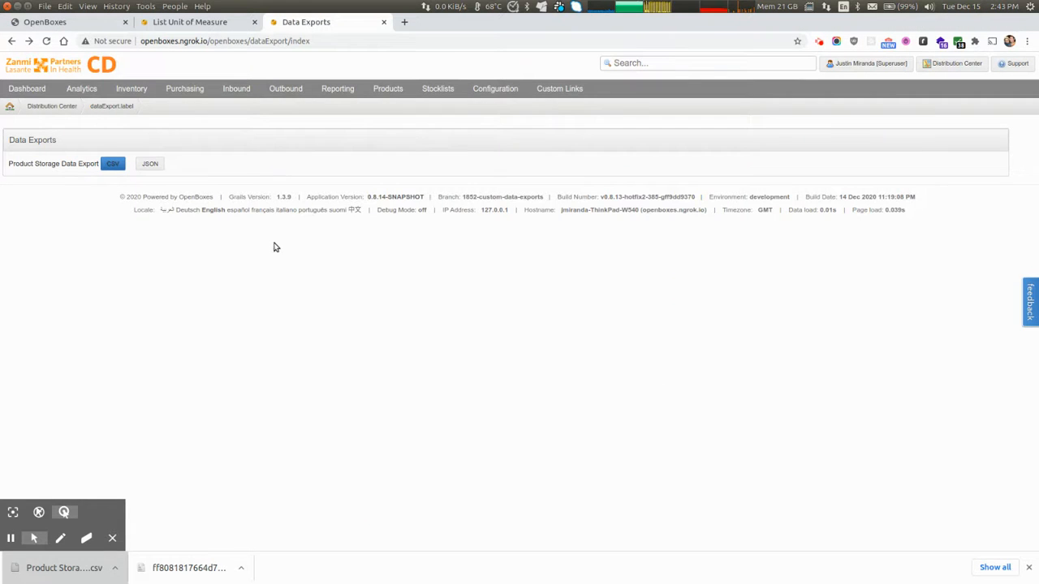
{"action": "left_click", "coordinate": [387, 88]}
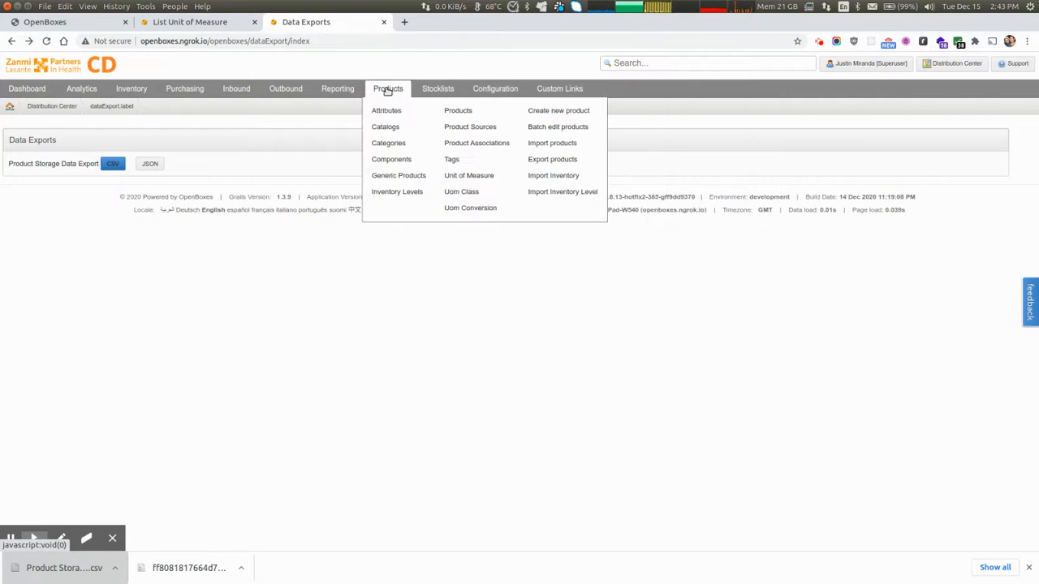
{"action": "left_click", "coordinate": [461, 181]}
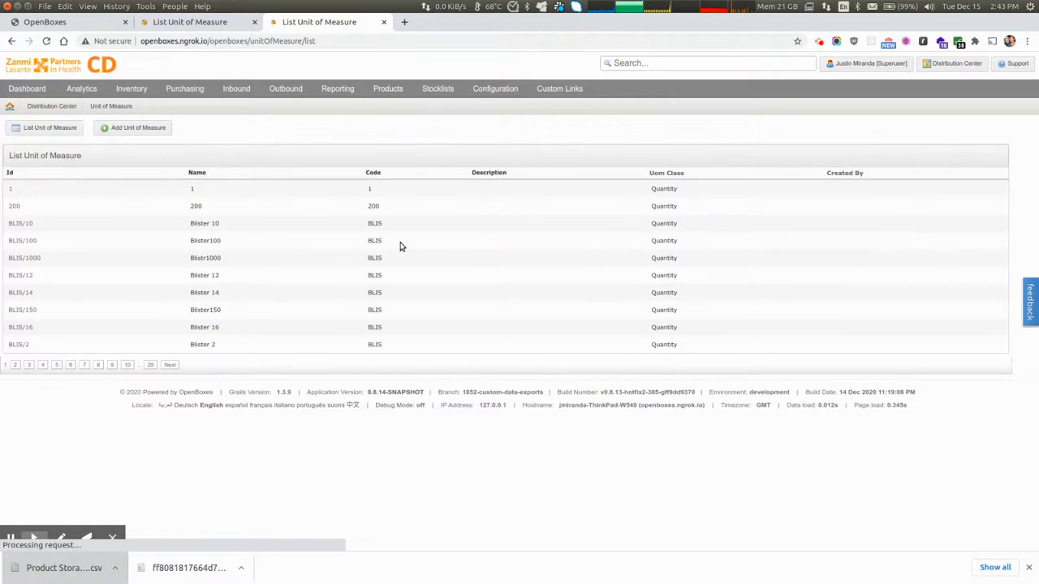
Step: Browse through the unit of measure pages and jump to the list at offset 270
{"action": "left_click", "coordinate": [97, 364]}
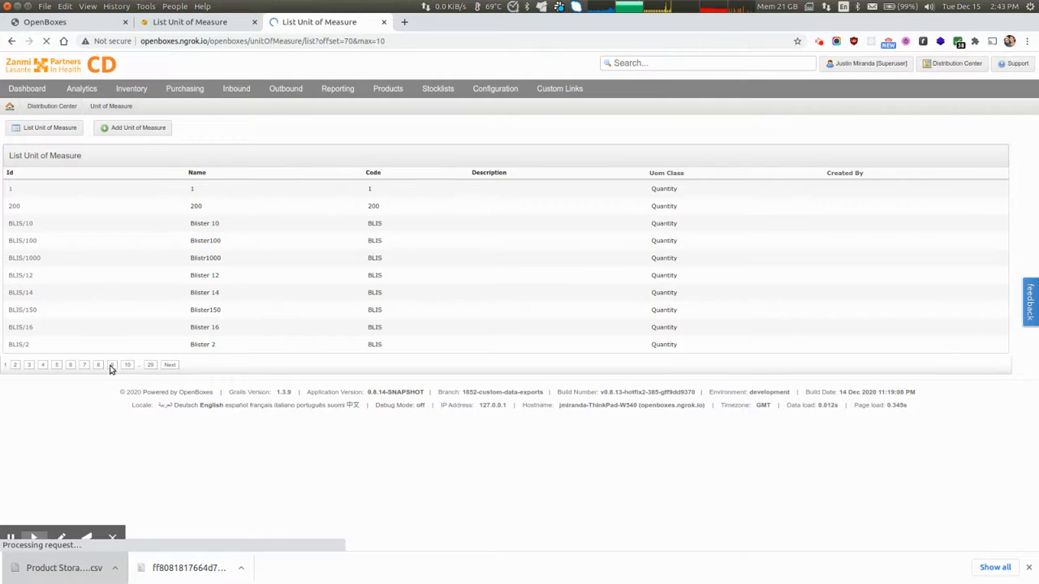
{"action": "left_click", "coordinate": [185, 365]}
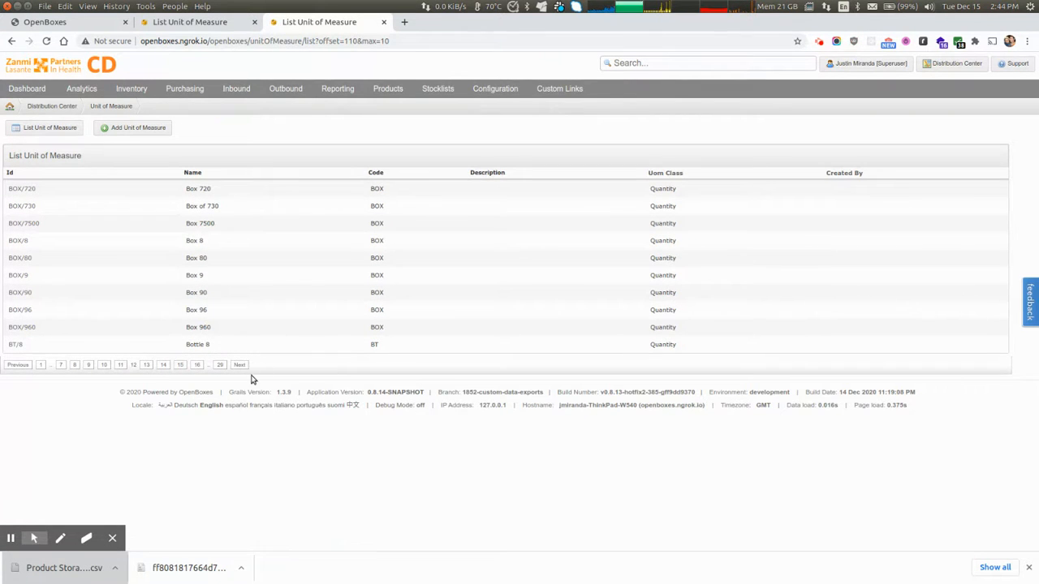
{"action": "left_click", "coordinate": [196, 366]}
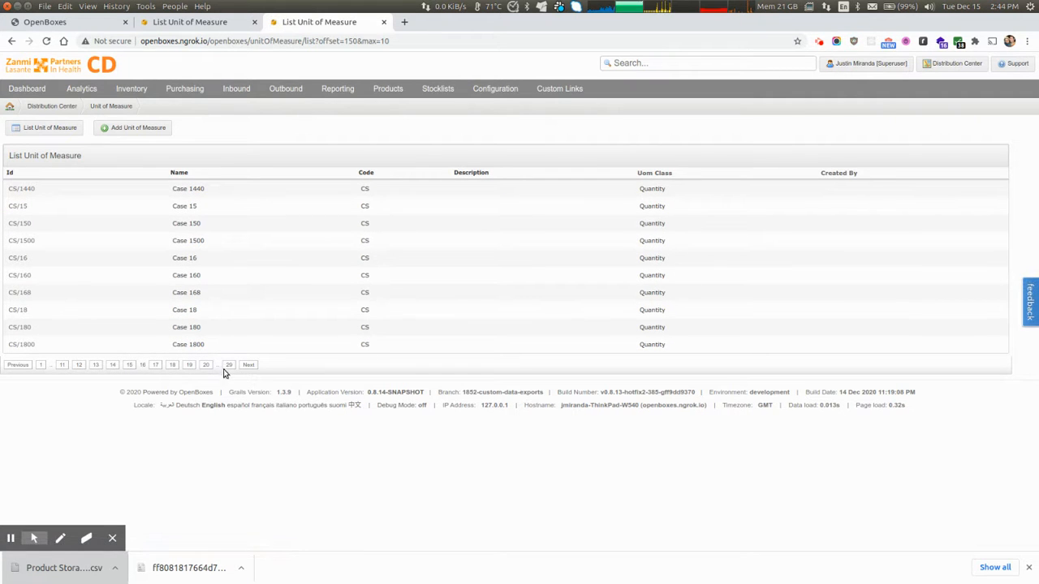
{"action": "left_click", "coordinate": [206, 365]}
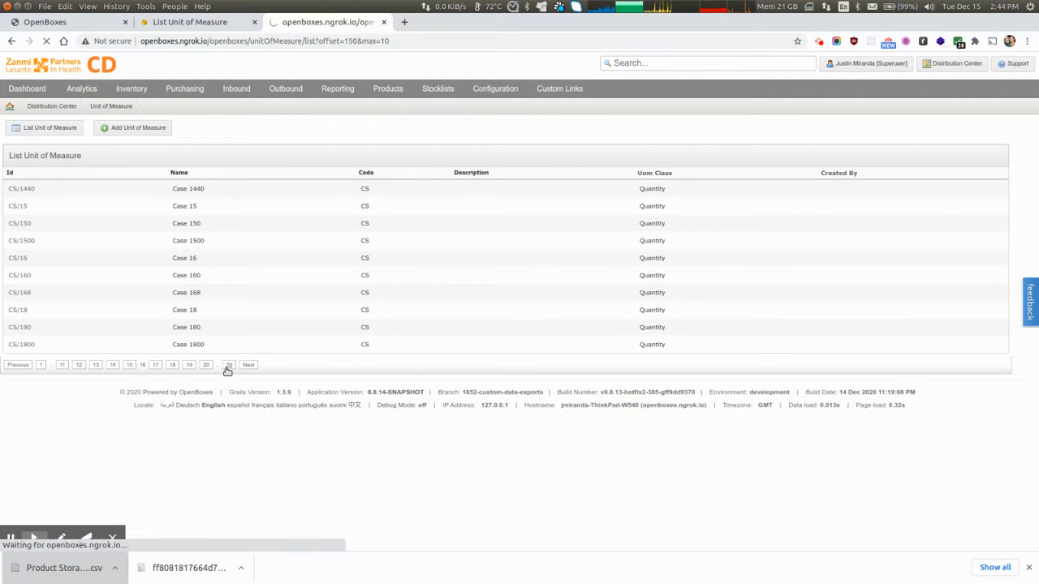
{"action": "left_click", "coordinate": [350, 45]}
{"action": "left_click", "coordinate": [358, 42]}
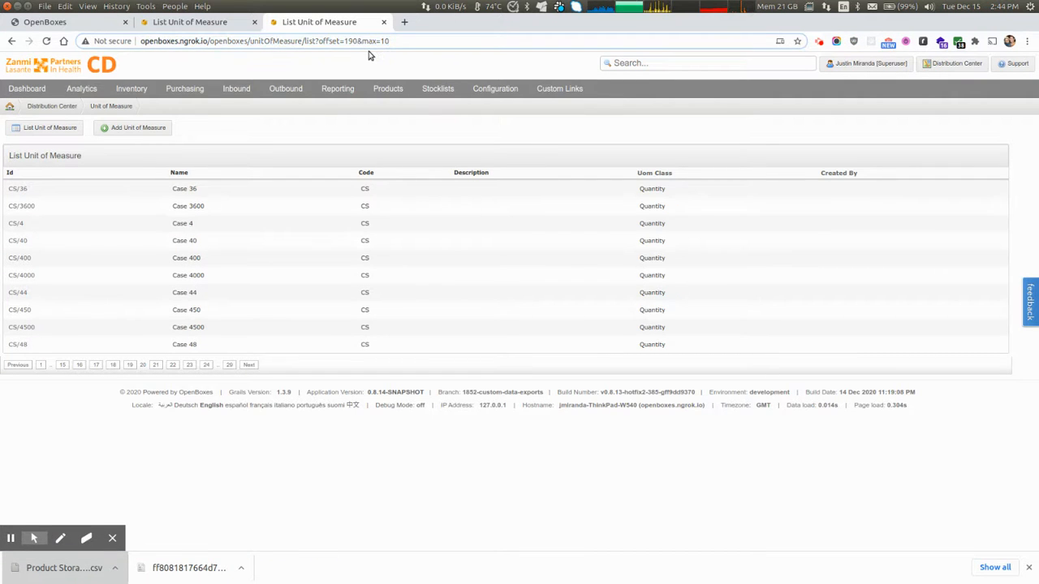
{"action": "key", "text": "BackSpace"}
{"action": "key", "text": "BackSpace"}
{"action": "key", "text": "BackSpace"}
{"action": "type", "text": "270"}
{"action": "key", "text": "Return"}
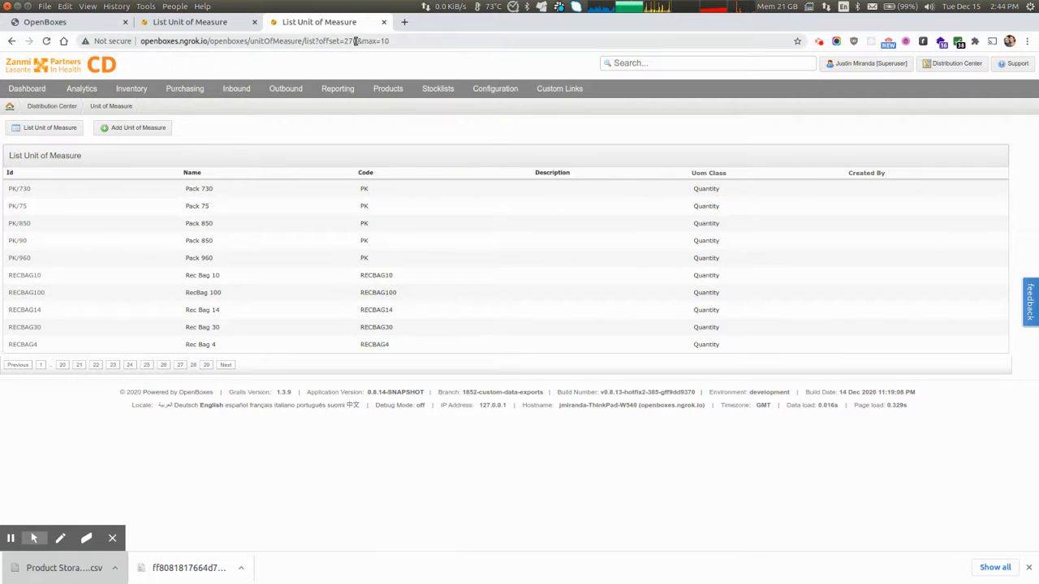
Step: Jump to the units of measure list at offset 230
{"action": "left_click", "coordinate": [354, 41]}
{"action": "left_click", "coordinate": [354, 41]}
{"action": "key", "text": "BackSpace"}
{"action": "type", "text": "3"}
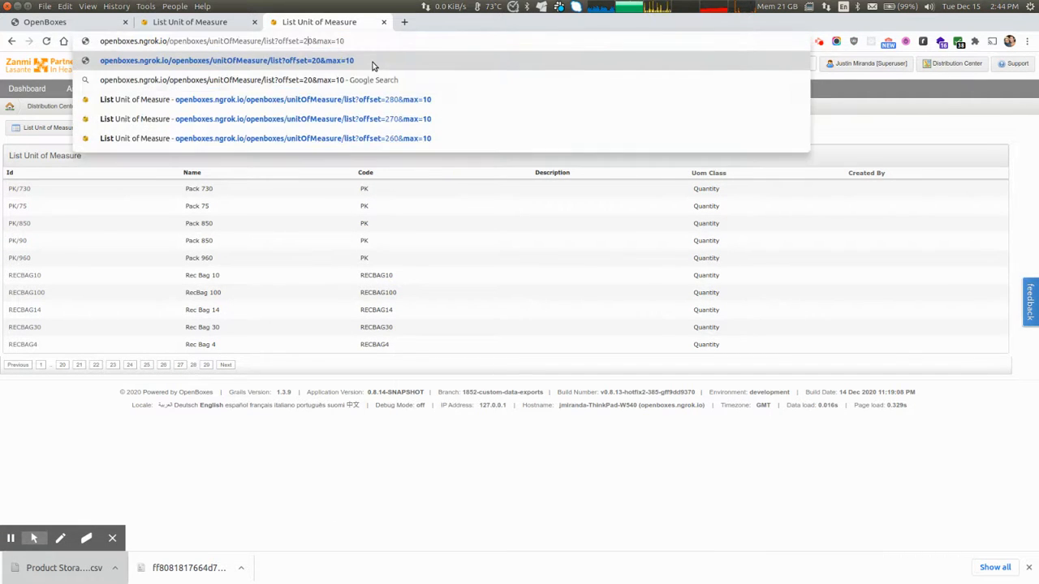
{"action": "key", "text": "Return"}
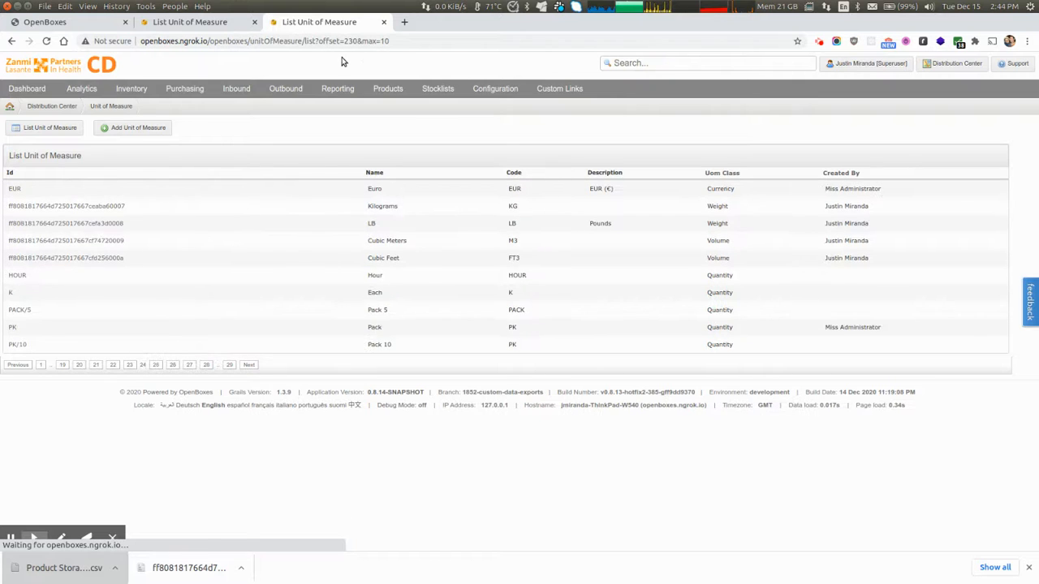
Step: Open the edit pages of the Kilograms, LB, Cubic Meters and Cubic Feet units in separate browser tabs
{"action": "right_click", "coordinate": [67, 221]}
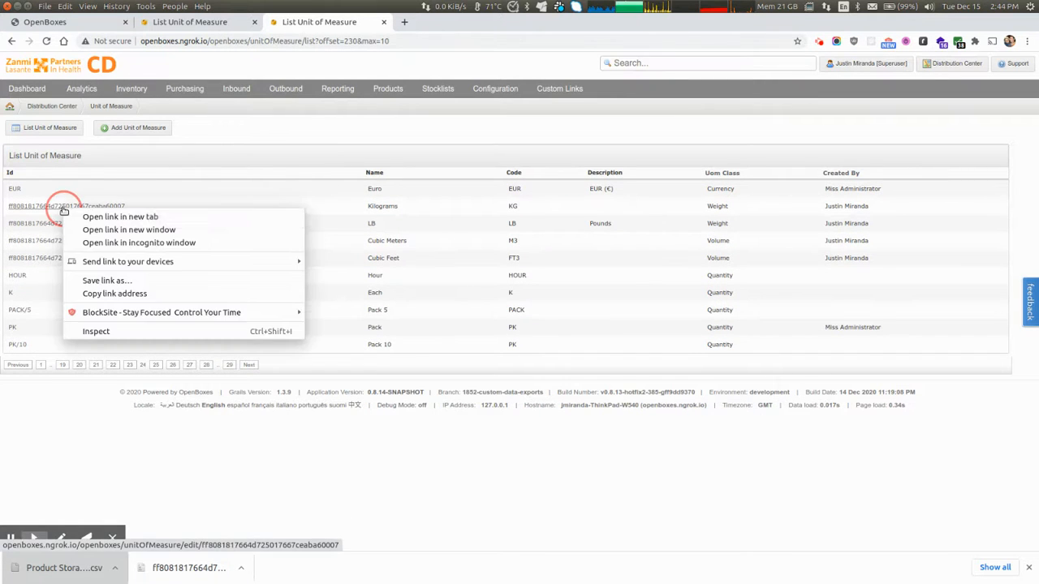
{"action": "left_click", "coordinate": [70, 229]}
{"action": "right_click", "coordinate": [72, 227]}
{"action": "left_click", "coordinate": [76, 234]}
{"action": "right_click", "coordinate": [81, 242]}
{"action": "left_click", "coordinate": [84, 248]}
{"action": "right_click", "coordinate": [82, 257]}
{"action": "left_click", "coordinate": [86, 263]}
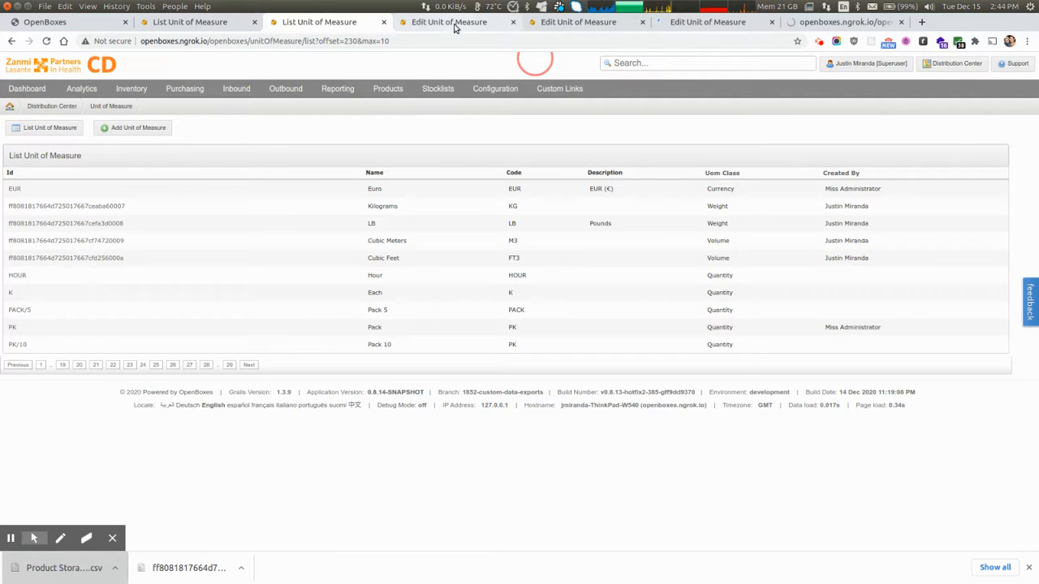
Step: Rename the Kilograms unit to kg, give it the description Kilograms, and save it
{"action": "left_click", "coordinate": [449, 22]}
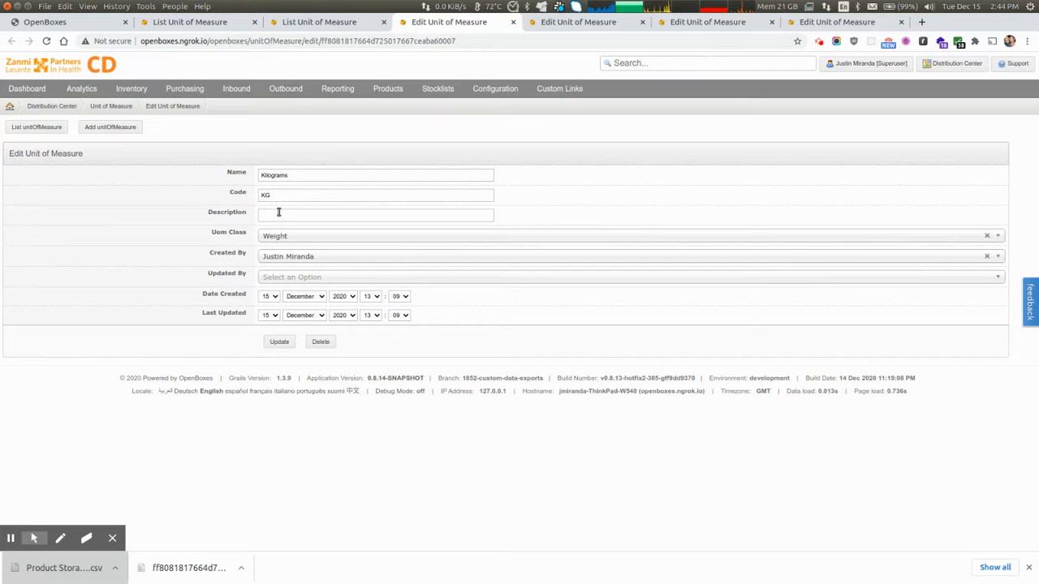
{"action": "left_click", "coordinate": [297, 173]}
{"action": "double_click", "coordinate": [308, 175]}
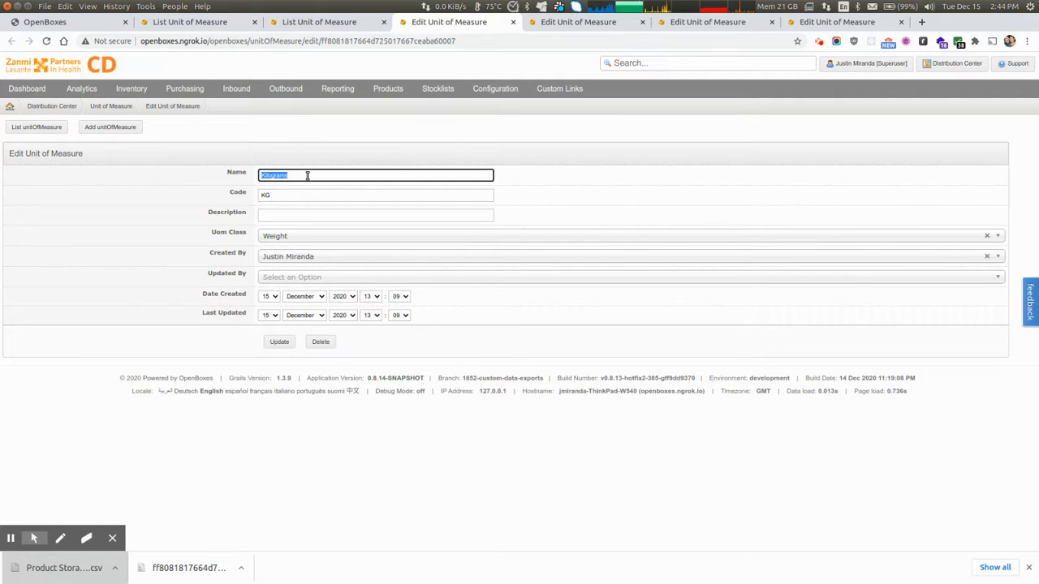
{"action": "type", "text": "kg"}
{"action": "key", "text": "Tab"}
{"action": "key", "text": "Tab"}
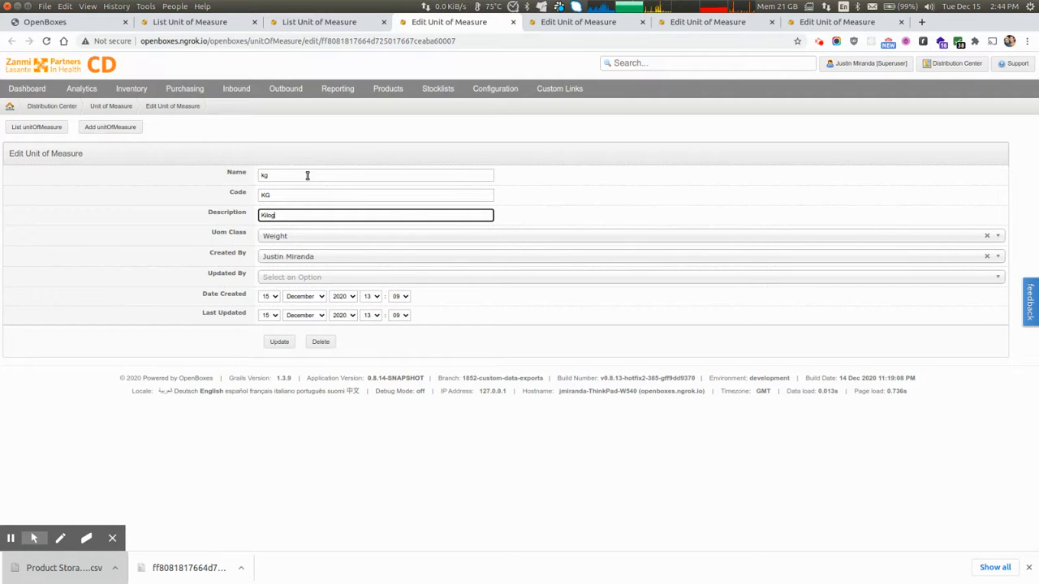
{"action": "left_click", "coordinate": [279, 342]}
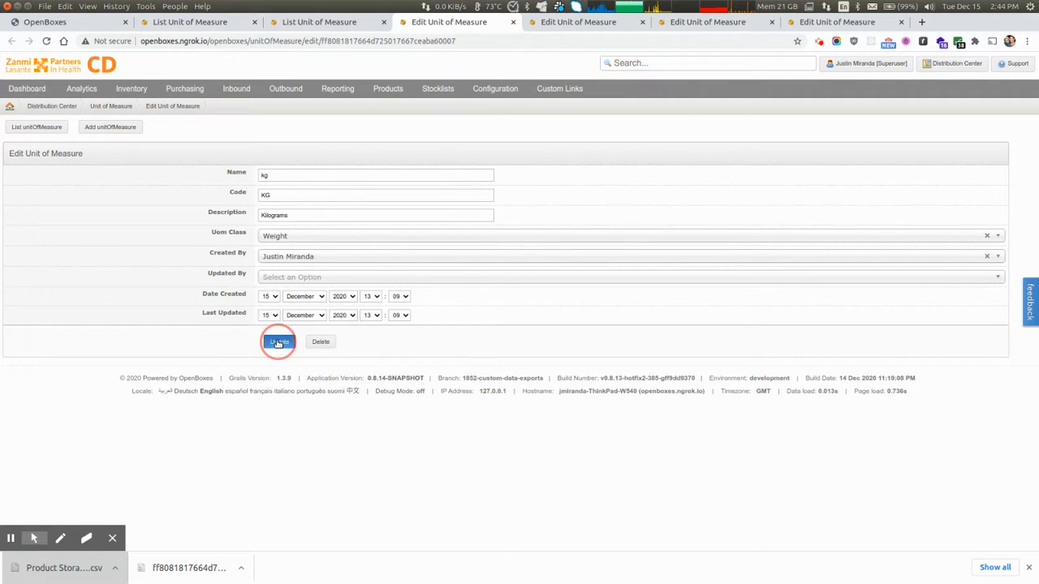
Step: Change the pounds unit's name to lbs and its code to LBS, and save it
{"action": "left_click", "coordinate": [543, 26]}
{"action": "left_click", "coordinate": [273, 173]}
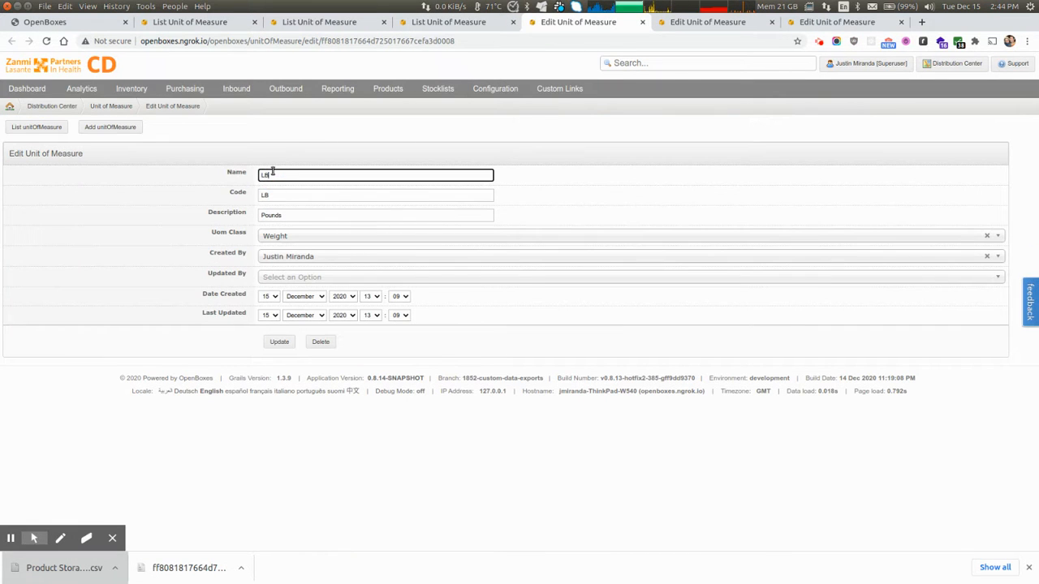
{"action": "type", "text": "s"}
{"action": "key", "text": "Tab"}
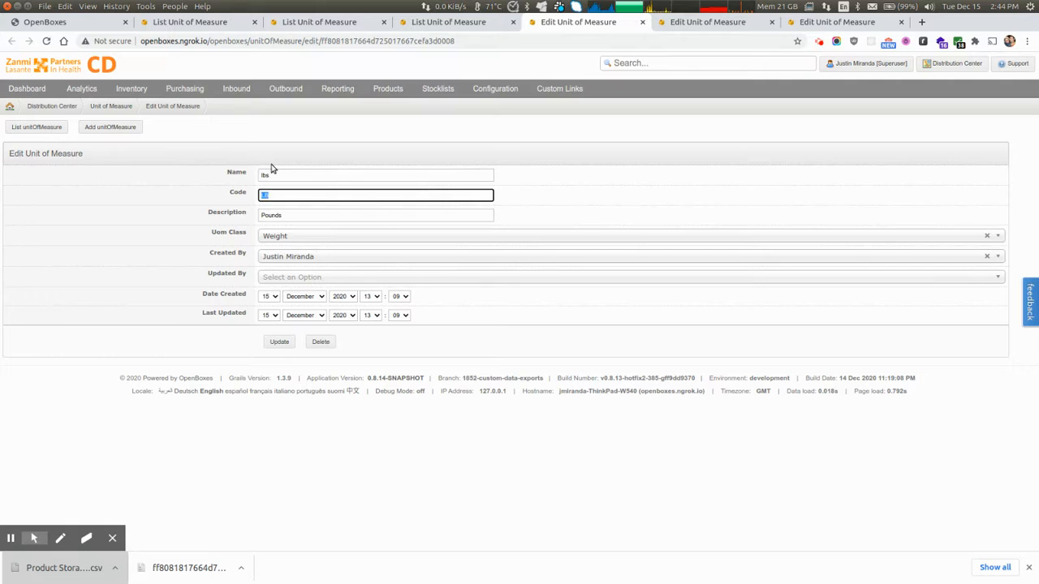
{"action": "type", "text": "S"}
{"action": "key", "text": "Tab"}
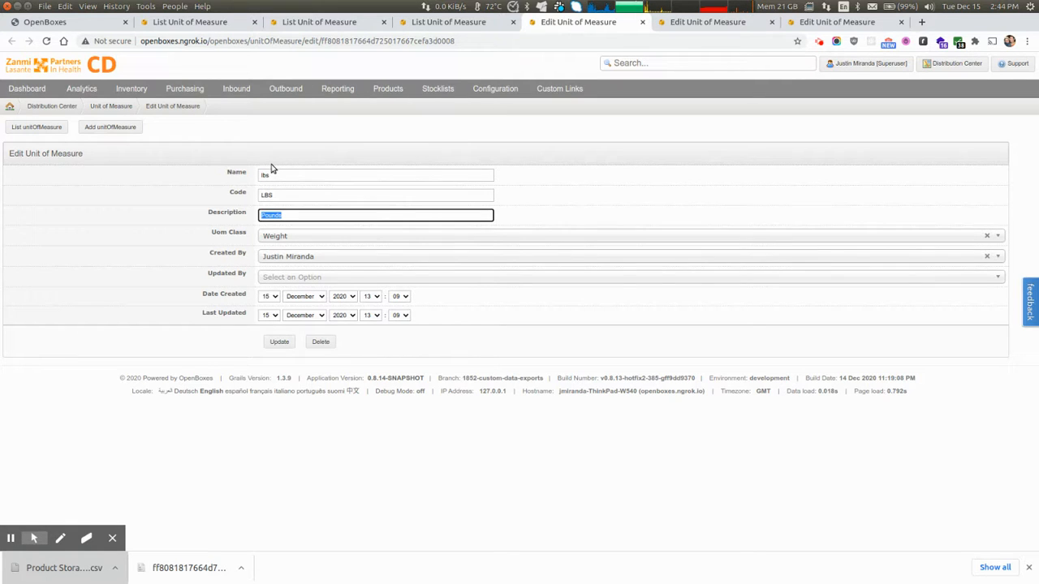
{"action": "left_click", "coordinate": [279, 342]}
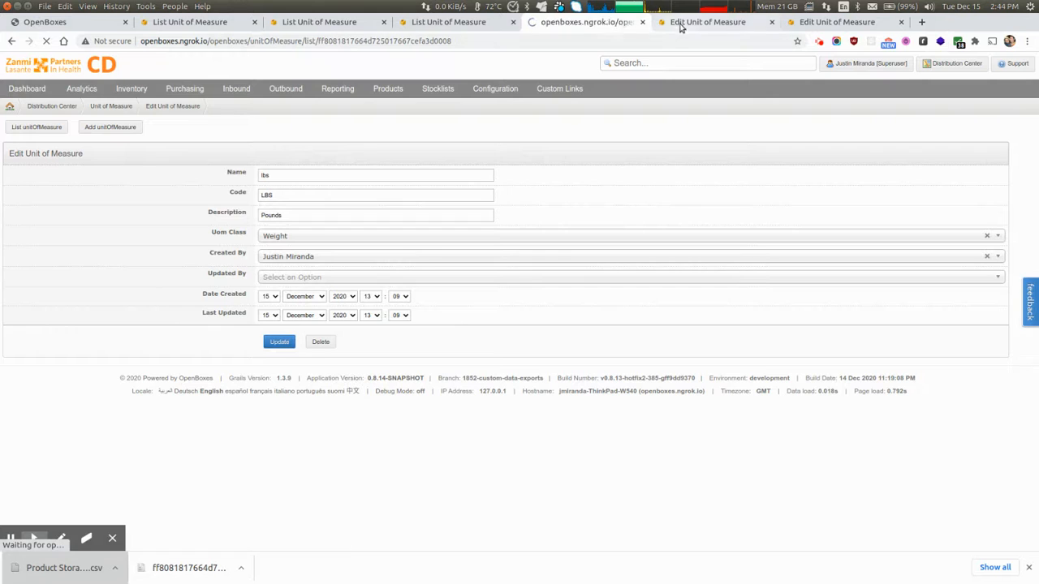
Step: Move Cubic Meters to the M3 unit's description, set its name to m<sup>3</sup>, and save it
{"action": "left_click", "coordinate": [679, 22]}
{"action": "left_click", "coordinate": [320, 177]}
{"action": "key", "text": "ctrl+a"}
{"action": "key", "text": "ctrl+x"}
{"action": "left_click", "coordinate": [297, 213]}
{"action": "key", "text": "ctrl+v"}
{"action": "left_click", "coordinate": [289, 175]}
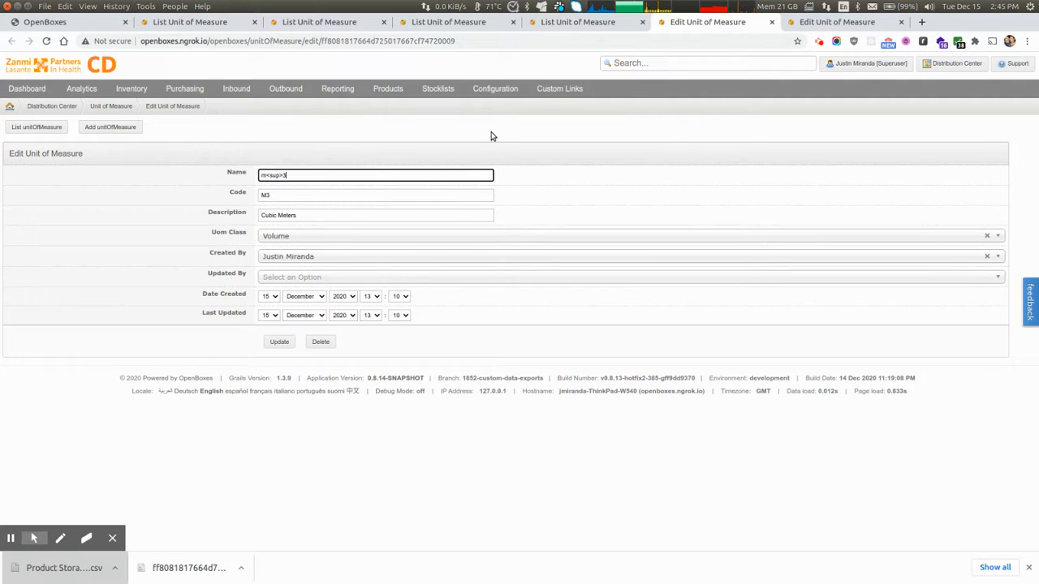
{"action": "key", "text": "ctrl+a"}
{"action": "left_click", "coordinate": [278, 342]}
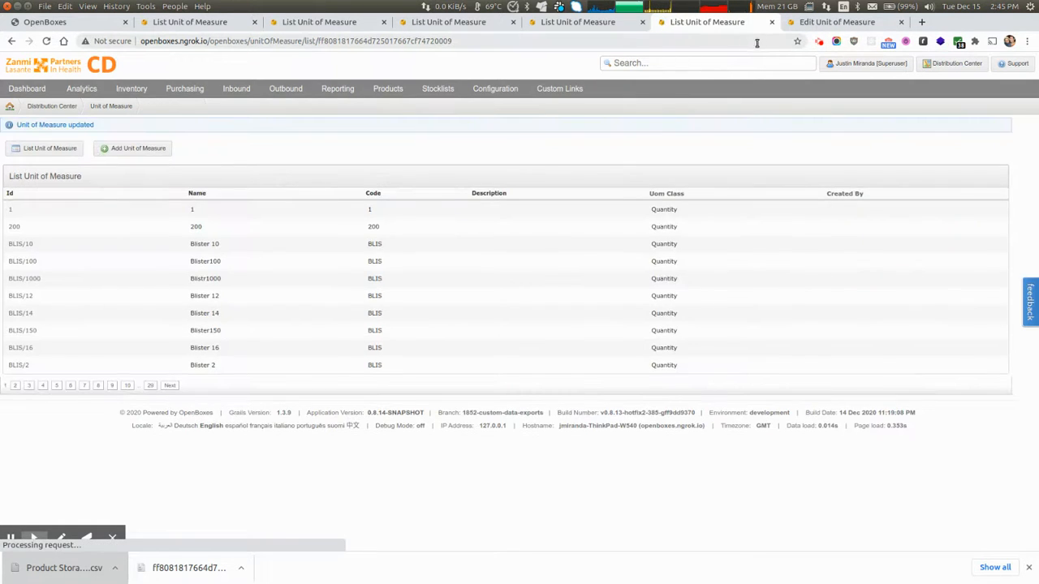
Step: Replace the FT3 unit's name with ft<sup>3</sup>, adapting the name copied from the cubic meters unit
{"action": "left_click", "coordinate": [836, 22]}
{"action": "left_click", "coordinate": [312, 176]}
{"action": "key", "text": "ctrl+a"}
{"action": "key", "text": "ctrl+v"}
{"action": "key", "text": "Left"}
{"action": "key", "text": "Left"}
{"action": "key", "text": "Left"}
{"action": "key", "text": "Left"}
{"action": "key", "text": "Left"}
{"action": "key", "text": "Left"}
{"action": "key", "text": "Left"}
{"action": "key", "text": "Left"}
{"action": "key", "text": "Left"}
{"action": "key", "text": "Left"}
{"action": "key", "text": "Left"}
{"action": "key", "text": "Left"}
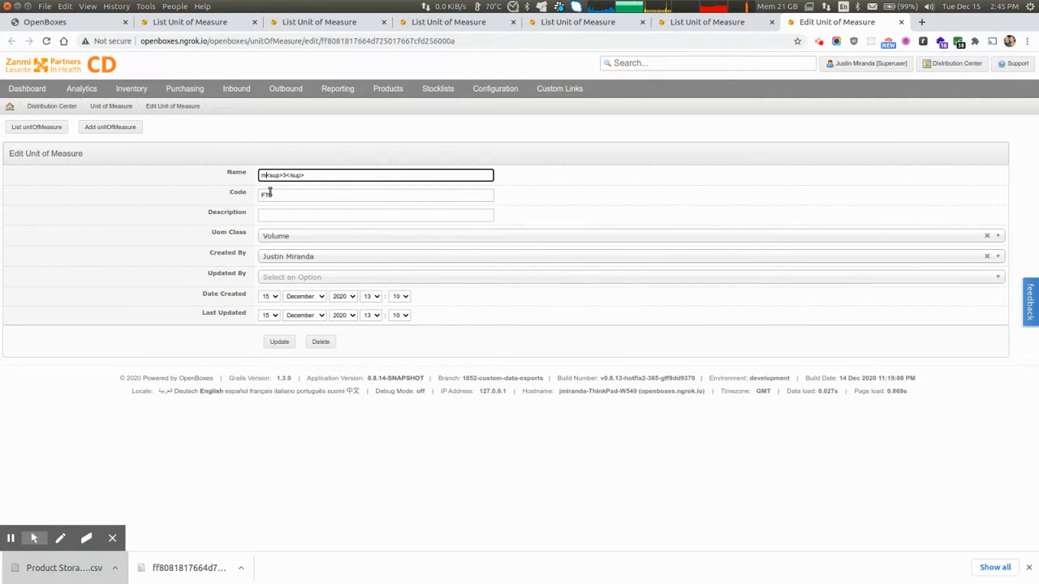
{"action": "key", "text": "BackSpace"}
{"action": "type", "text": "ft"}
{"action": "key", "text": "BackSpace"}
{"action": "type", "text": "t"}
Step: Set the FT3 unit's description to Cubic Feet and save it
{"action": "left_click", "coordinate": [285, 196]}
{"action": "left_click", "coordinate": [273, 215]}
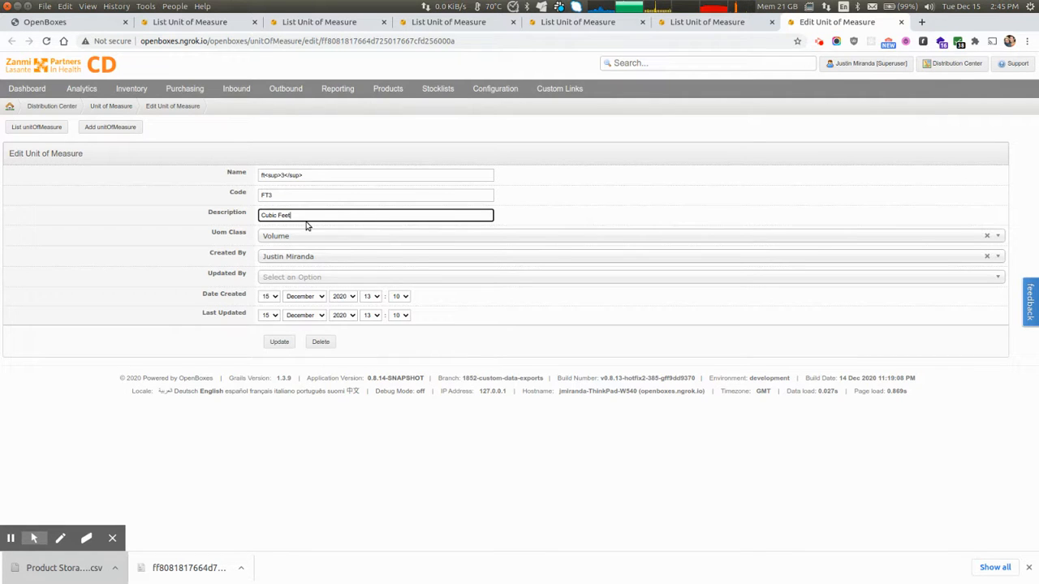
{"action": "left_click", "coordinate": [279, 341]}
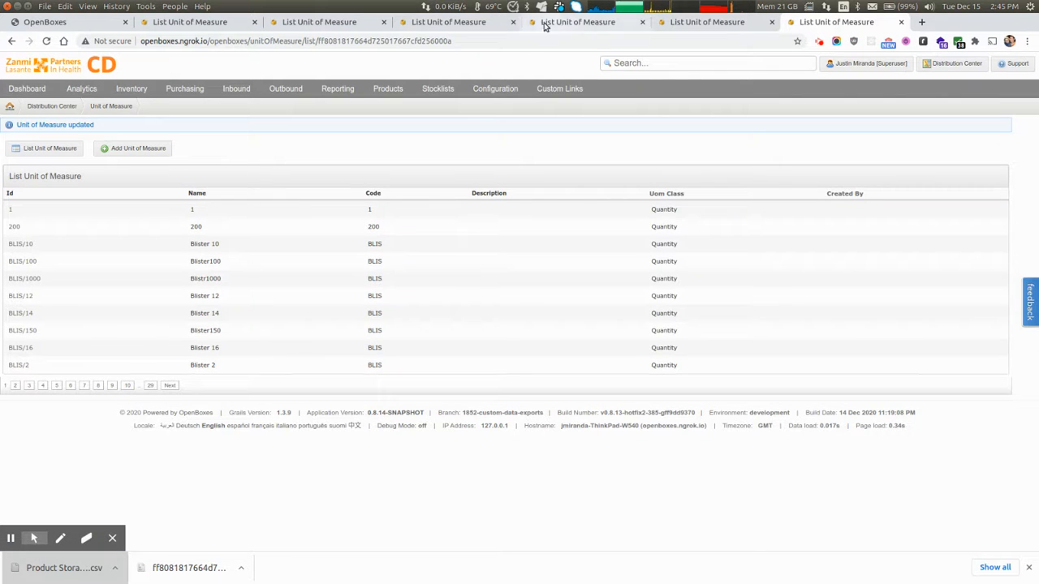
Step: Return to product 11130 Xylene (xylol), 1 gallon, and view the Volume and Weight details on its stock card
{"action": "left_click", "coordinate": [195, 22]}
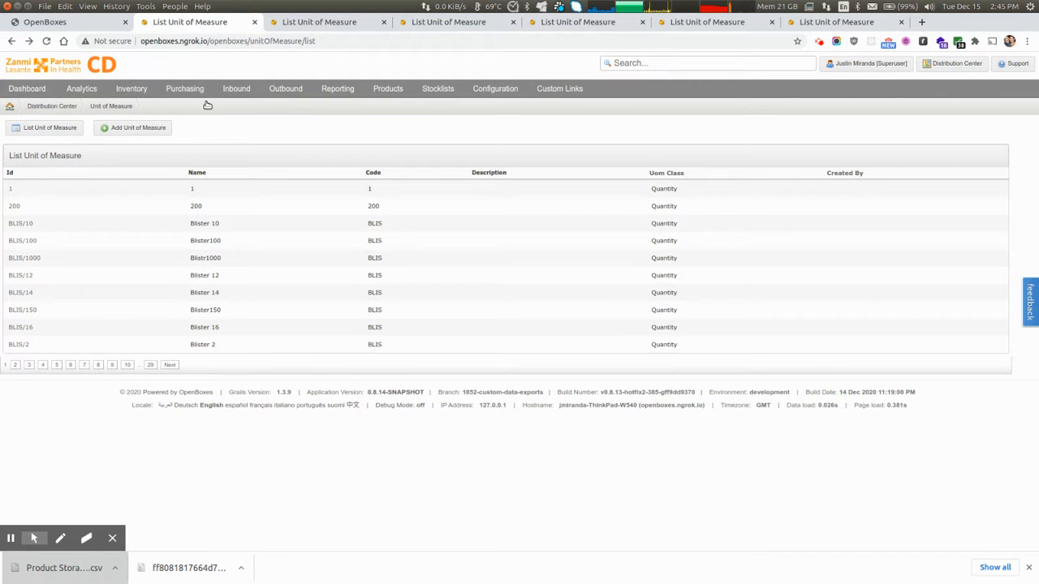
{"action": "right_click", "coordinate": [9, 43]}
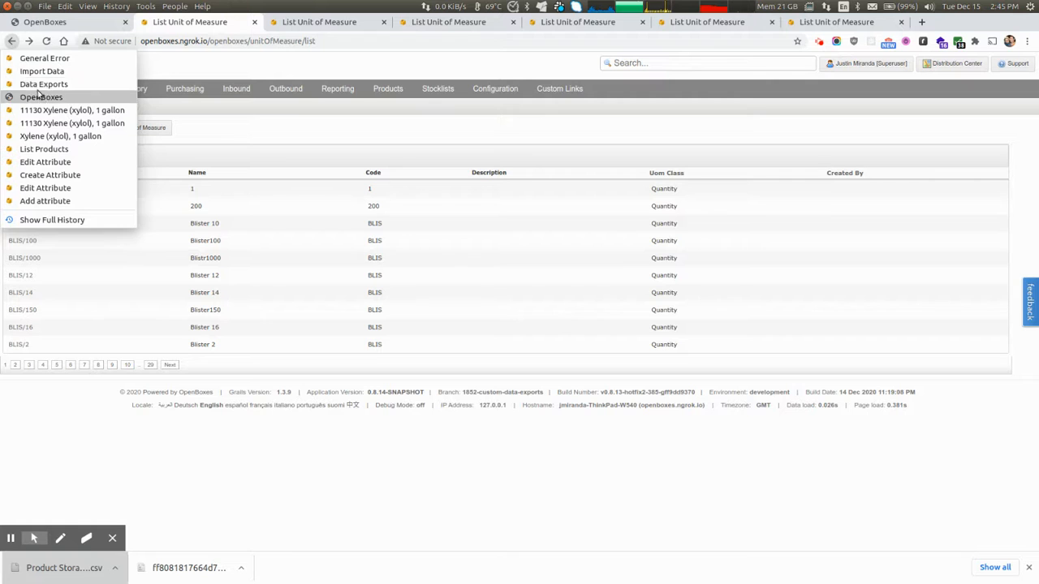
{"action": "left_click", "coordinate": [46, 114]}
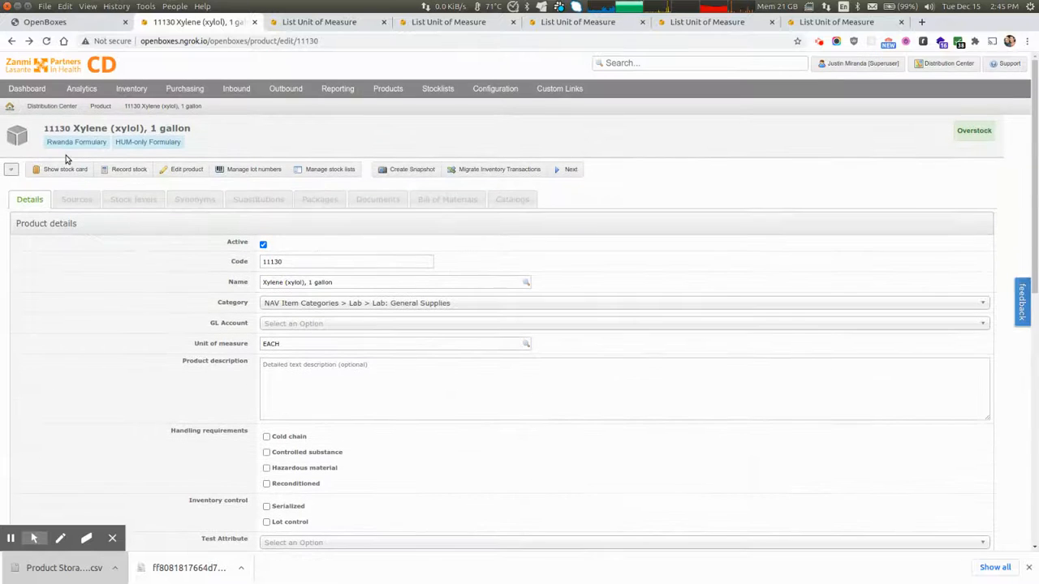
{"action": "left_click", "coordinate": [61, 168]}
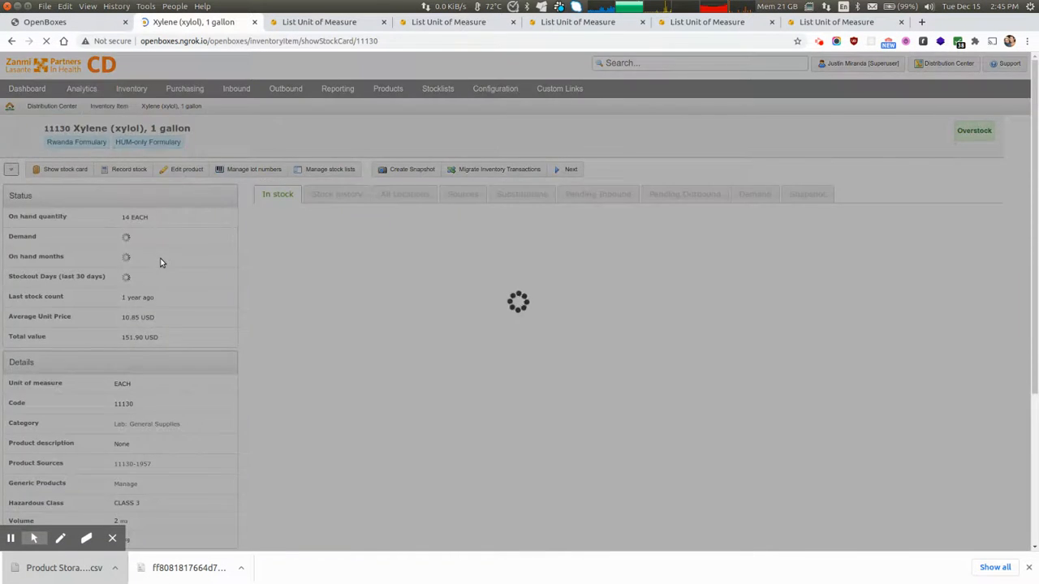
{"action": "scroll", "coordinate": [162, 262], "scroll_direction": "down", "scroll_amount": 1}
{"action": "scroll", "coordinate": [160, 262], "scroll_direction": "down", "scroll_amount": 3}
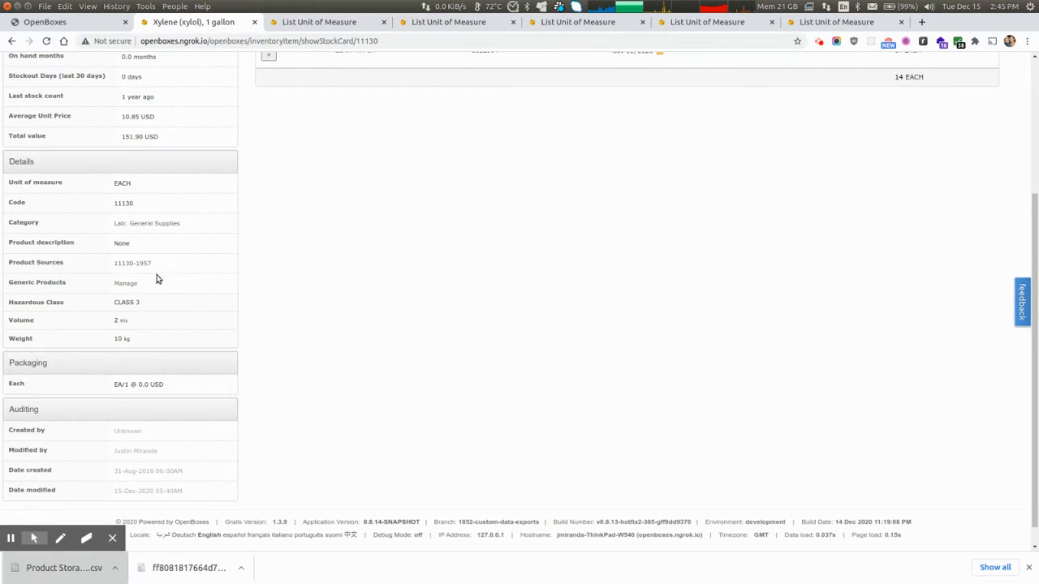
Step: Inspect the HTML markup of the Volume unit, expand its small element, and close the developer tools
{"action": "left_click", "coordinate": [127, 324]}
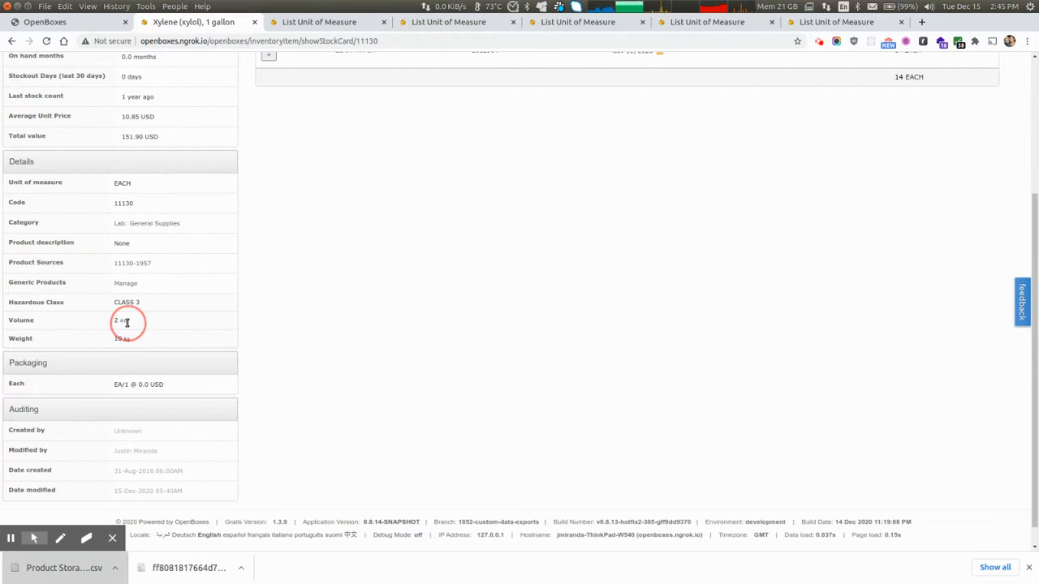
{"action": "left_click", "coordinate": [131, 323]}
{"action": "right_click", "coordinate": [120, 321]}
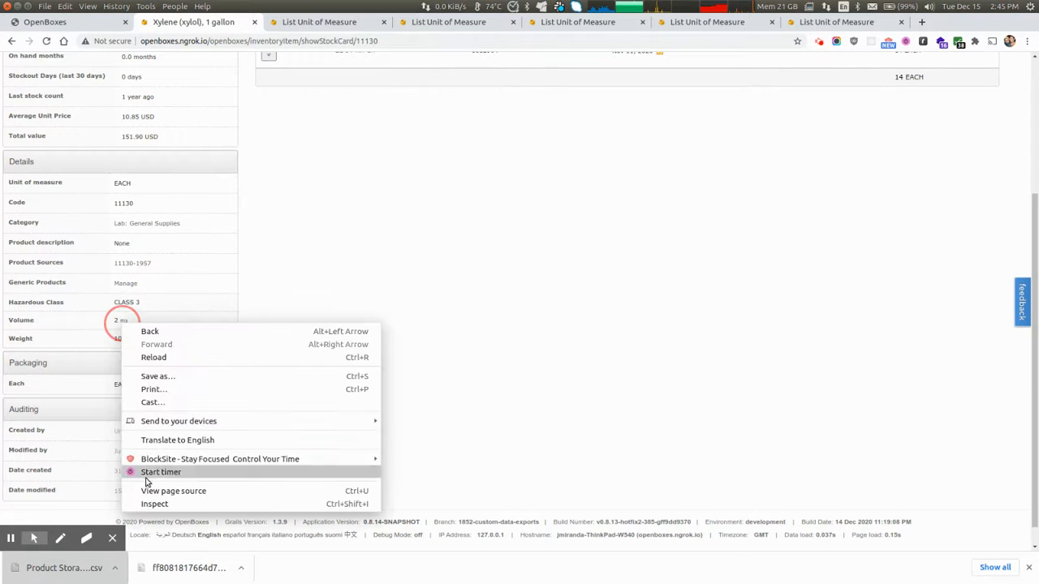
{"action": "left_click", "coordinate": [154, 505]}
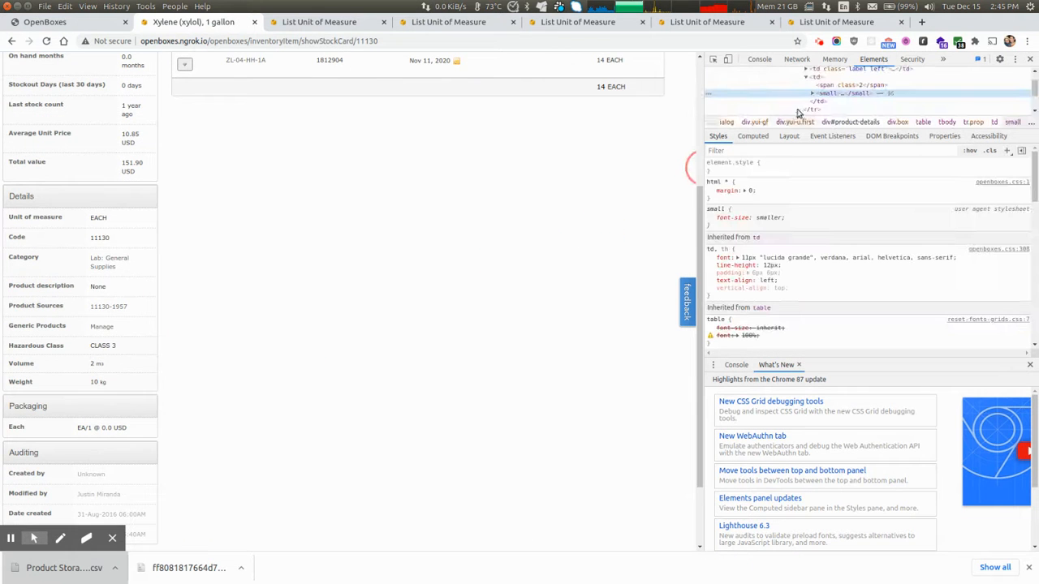
{"action": "left_click", "coordinate": [812, 94]}
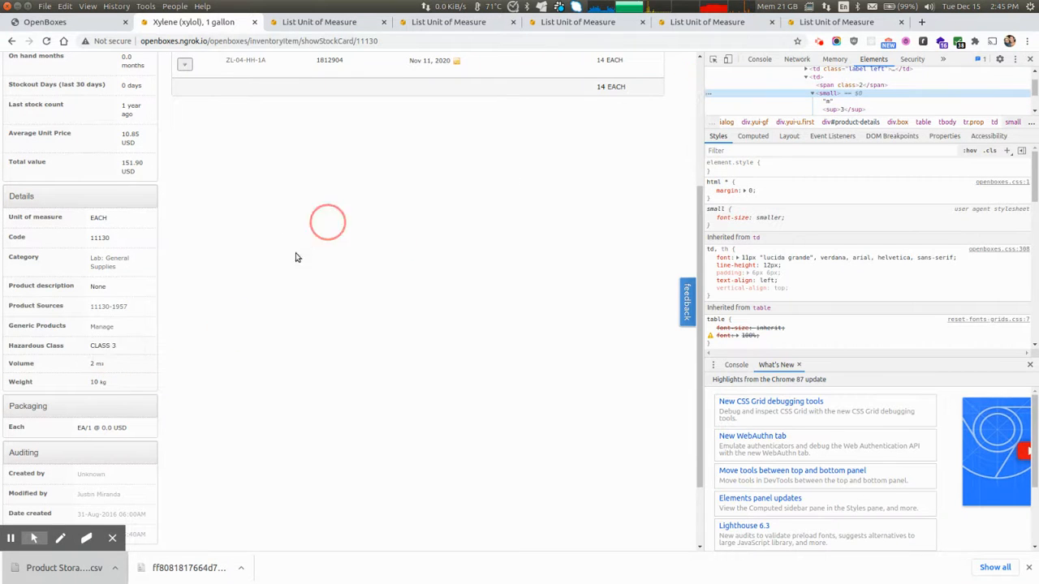
{"action": "left_click", "coordinate": [1031, 61]}
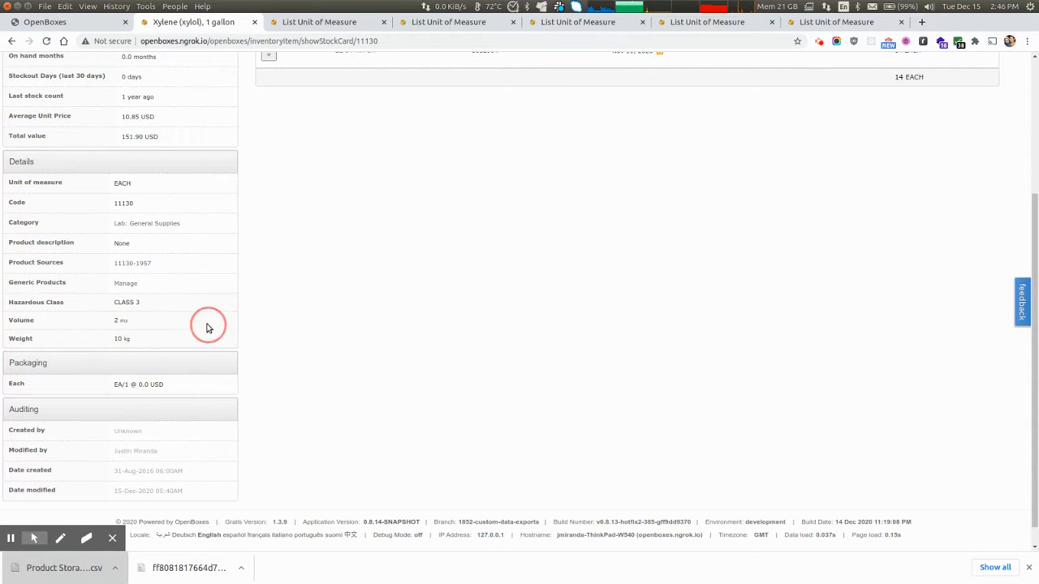
Step: Close three of the extra browser tabs showing updated unit of measure lists
{"action": "left_click", "coordinate": [336, 23]}
{"action": "left_click", "coordinate": [421, 24]}
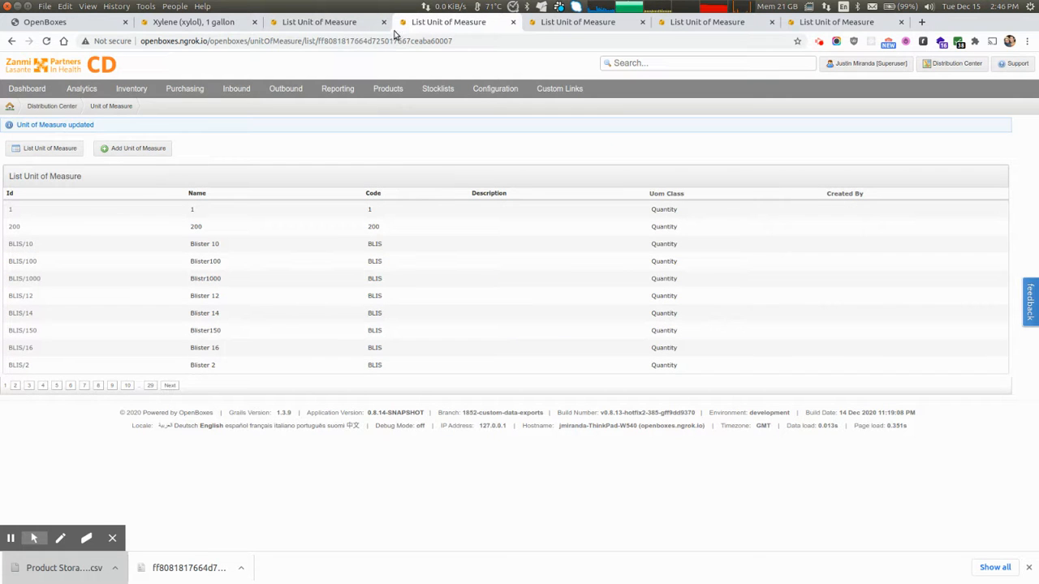
{"action": "left_click", "coordinate": [513, 22]}
{"action": "left_click", "coordinate": [513, 22]}
{"action": "left_click", "coordinate": [513, 22]}
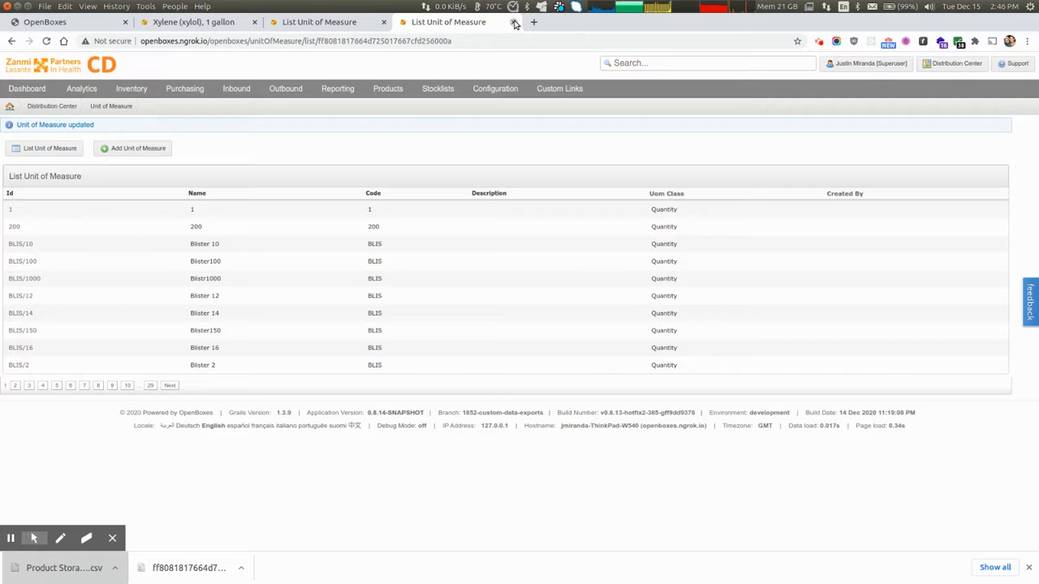
Step: Go back to the cubic feet unit's edit page and highlight its code
{"action": "left_click", "coordinate": [12, 43]}
{"action": "left_click", "coordinate": [280, 195]}
{"action": "double_click", "coordinate": [281, 196]}
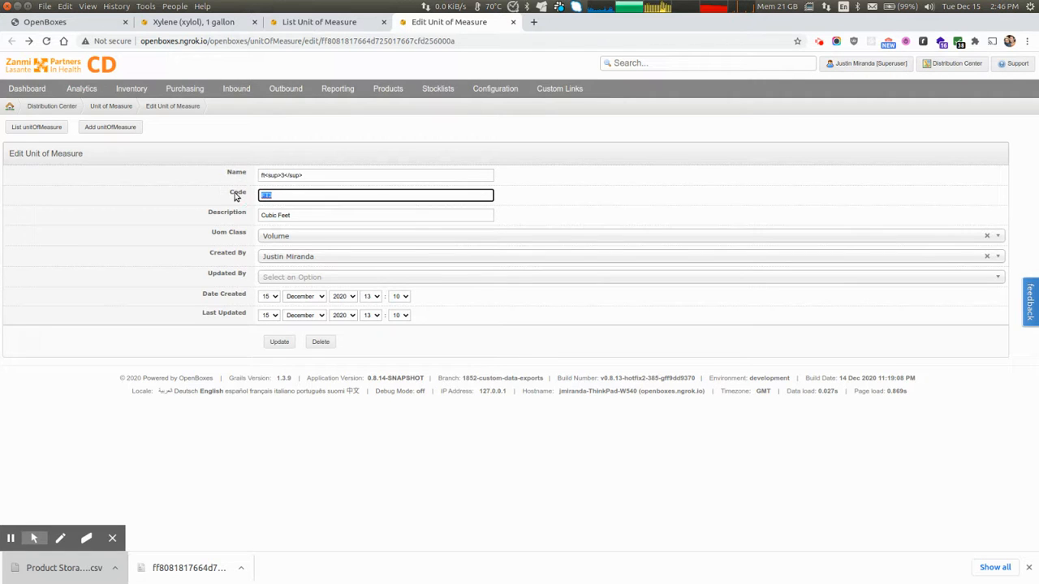
Step: Close the opened product storage export and switch to the attribute spreadsheet in LibreOffice Calc
{"action": "left_click", "coordinate": [59, 575]}
{"action": "left_click", "coordinate": [142, 568]}
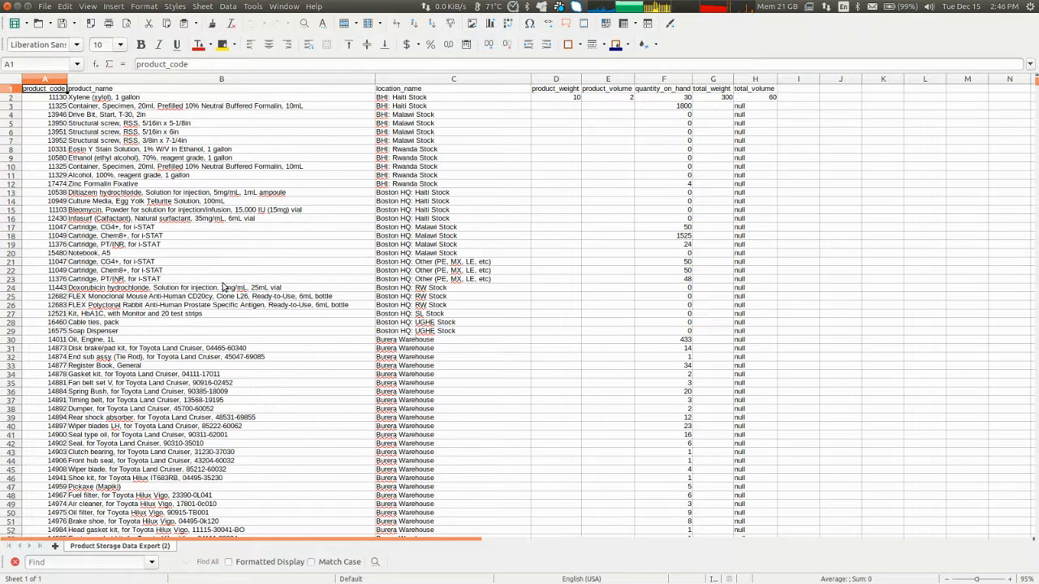
{"action": "left_click", "coordinate": [239, 273]}
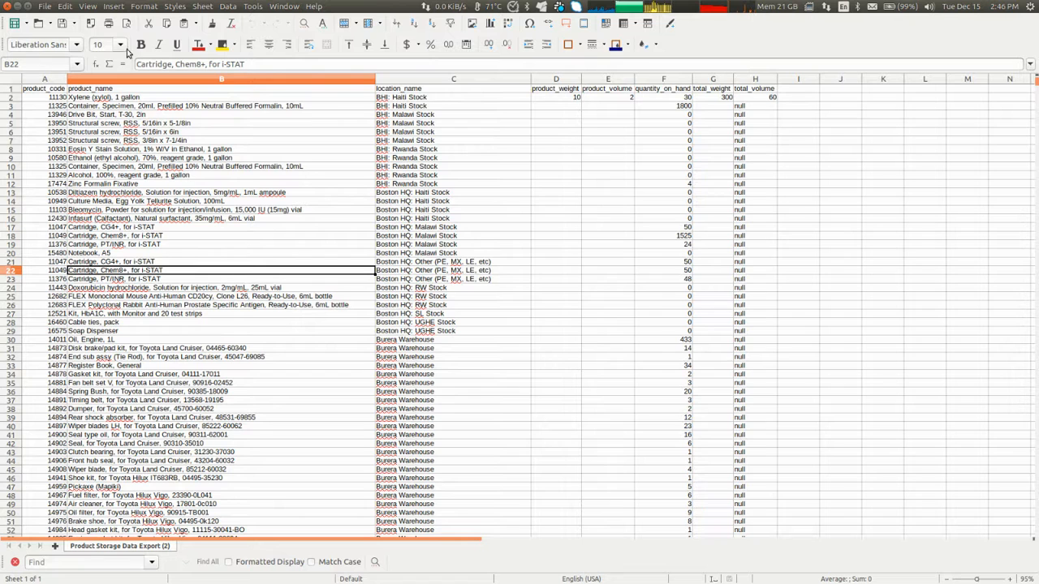
{"action": "left_click", "coordinate": [7, 6]}
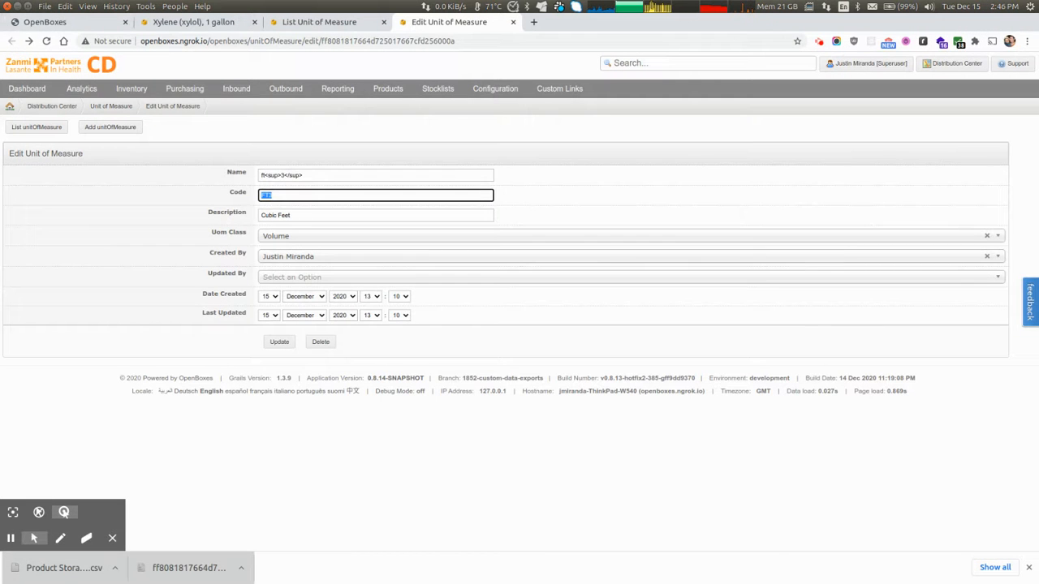
{"action": "key", "text": "alt+Tab"}
{"action": "left_click", "coordinate": [7, 6]}
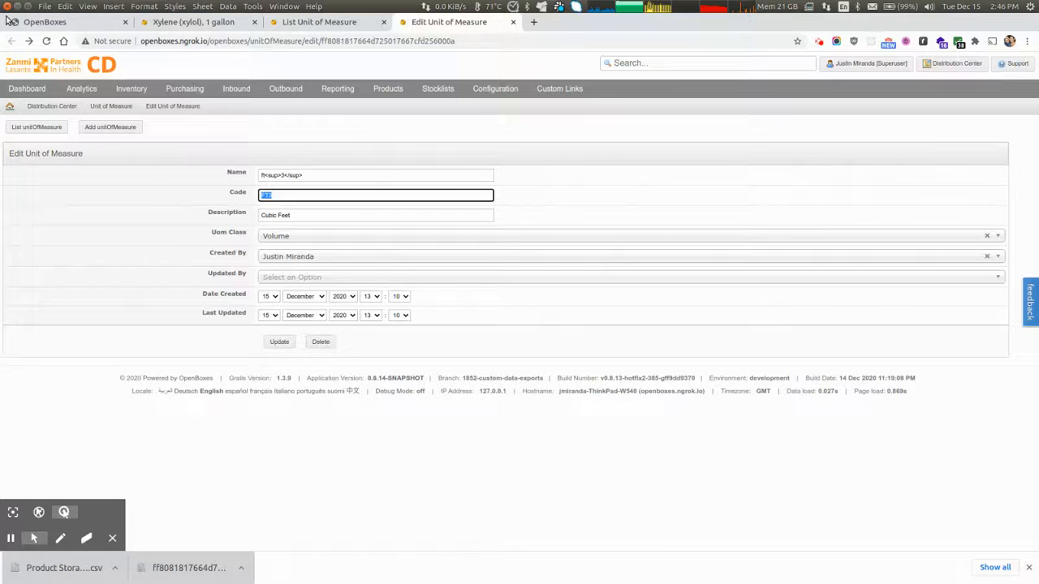
{"action": "key", "text": "alt+Tab"}
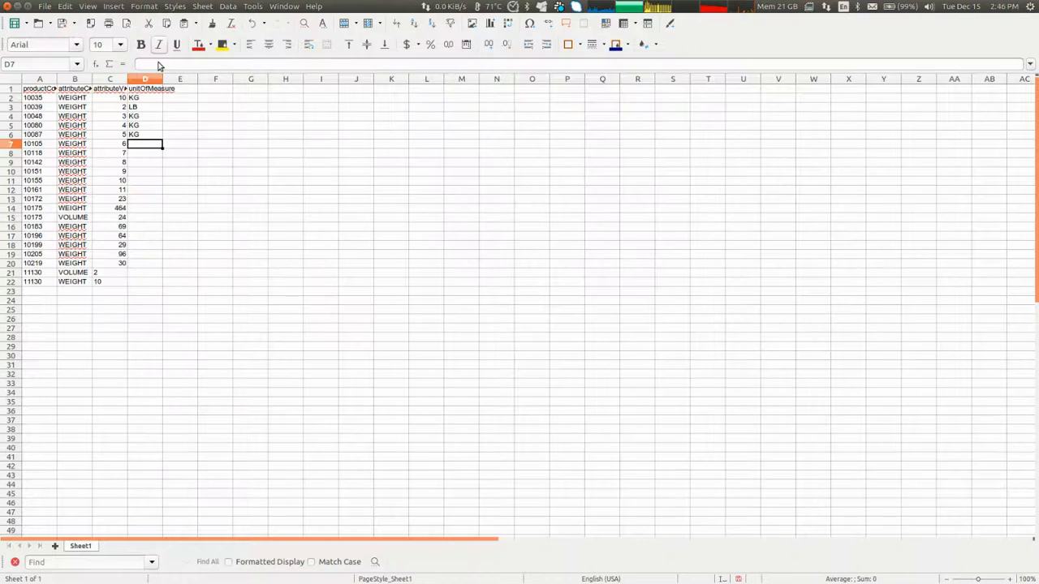
Step: Enter M3 as the unit of measure for product 10175's VOLUME row in cell D15
{"action": "type", "text": "M3"}
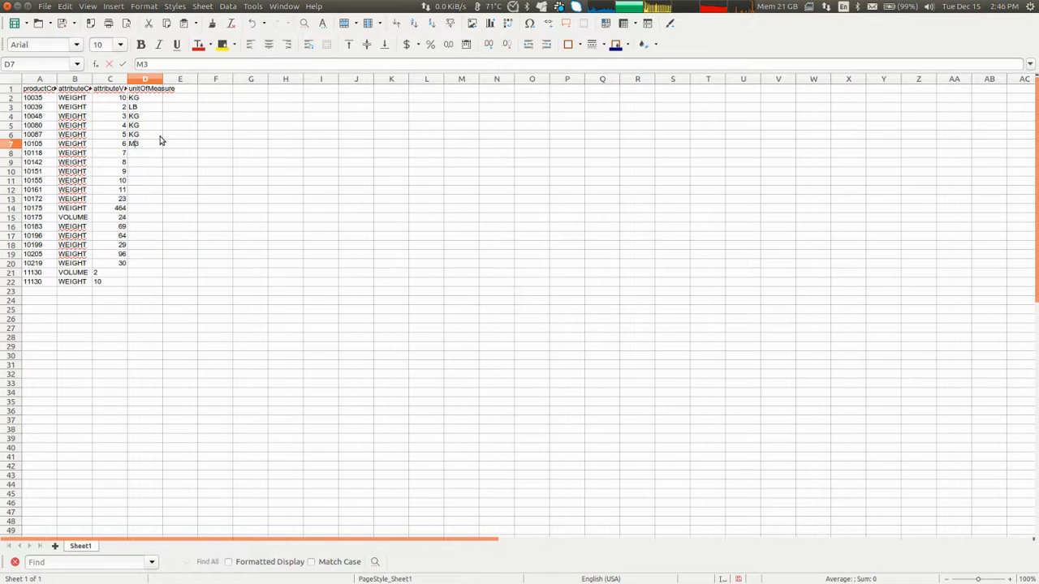
{"action": "key", "text": "Down"}
{"action": "key", "text": "Down"}
{"action": "key", "text": "Down"}
{"action": "key", "text": "Down"}
{"action": "key", "text": "Down"}
{"action": "key", "text": "Down"}
{"action": "key", "text": "Down"}
{"action": "key", "text": "Down"}
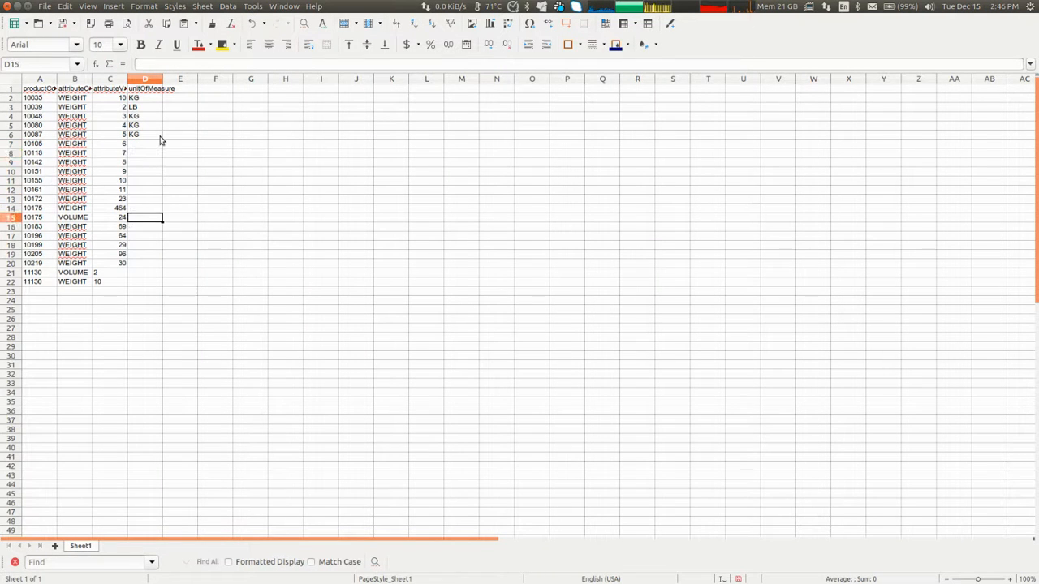
{"action": "type", "text": "M3"}
{"action": "key", "text": "Return"}
Step: Enter M3 as the unit of measure for product 11130's VOLUME row in cell D21
{"action": "key", "text": "Down"}
{"action": "key", "text": "Down"}
{"action": "key", "text": "Down"}
{"action": "key", "text": "Down"}
{"action": "key", "text": "Down"}
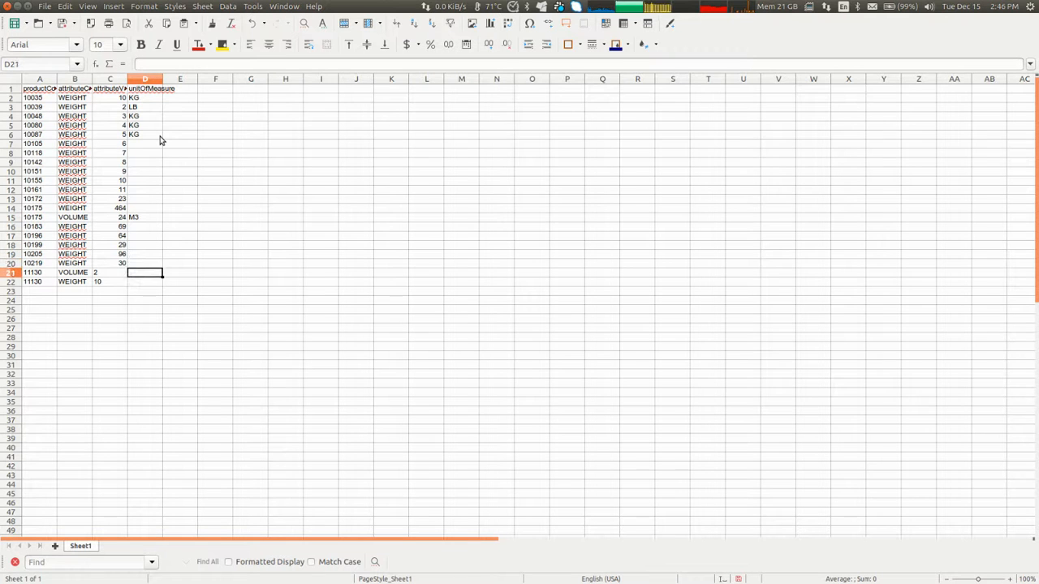
{"action": "type", "text": "M#"}
{"action": "key", "text": "BackSpace"}
{"action": "type", "text": "3"}
Step: Enter LBS as the unit of measure for the WEIGHT rows of products 10105 and 10118 in D7 and D8
{"action": "key", "text": "Up"}
{"action": "key", "text": "Up"}
{"action": "key", "text": "Up"}
{"action": "key", "text": "Up"}
{"action": "key", "text": "Up"}
{"action": "key", "text": "Up"}
{"action": "key", "text": "Up"}
{"action": "key", "text": "Up"}
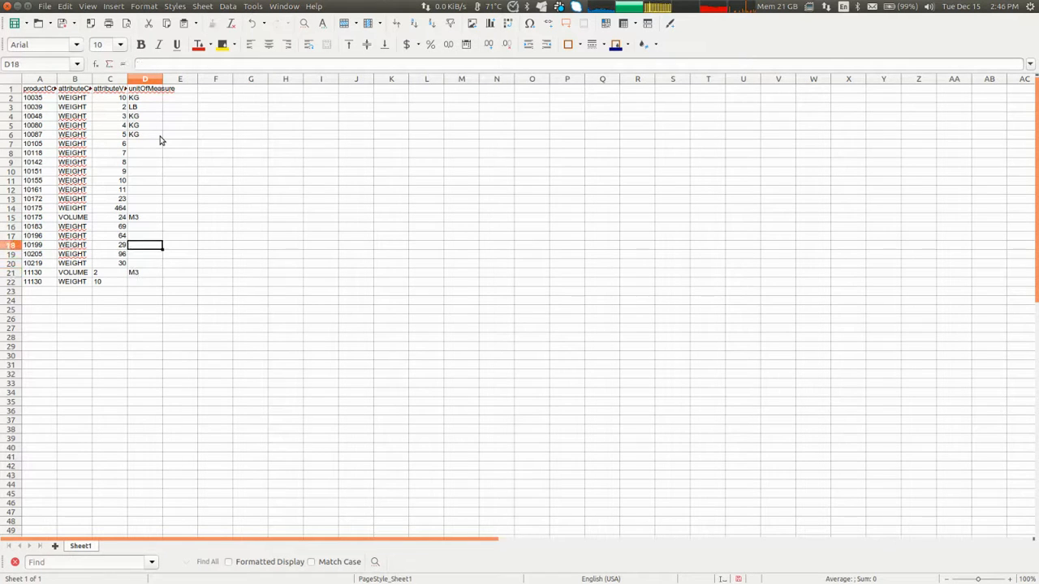
{"action": "key", "text": "Up"}
{"action": "key", "text": "Up"}
{"action": "key", "text": "Up"}
{"action": "key", "text": "Up"}
{"action": "key", "text": "Up"}
{"action": "key", "text": "Up"}
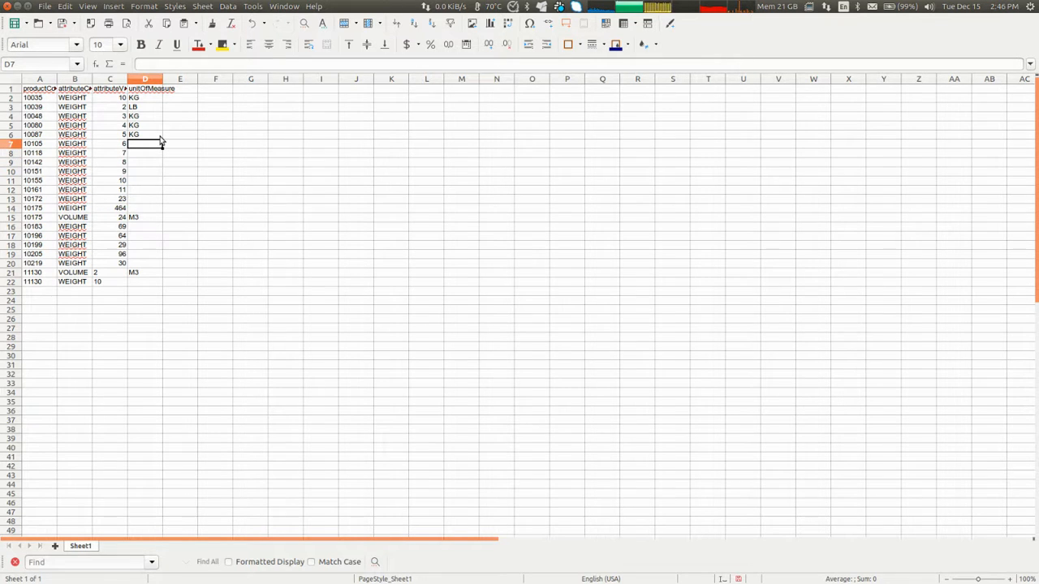
{"action": "type", "text": "LB"}
{"action": "key", "text": "Return"}
{"action": "type", "text": "L"}
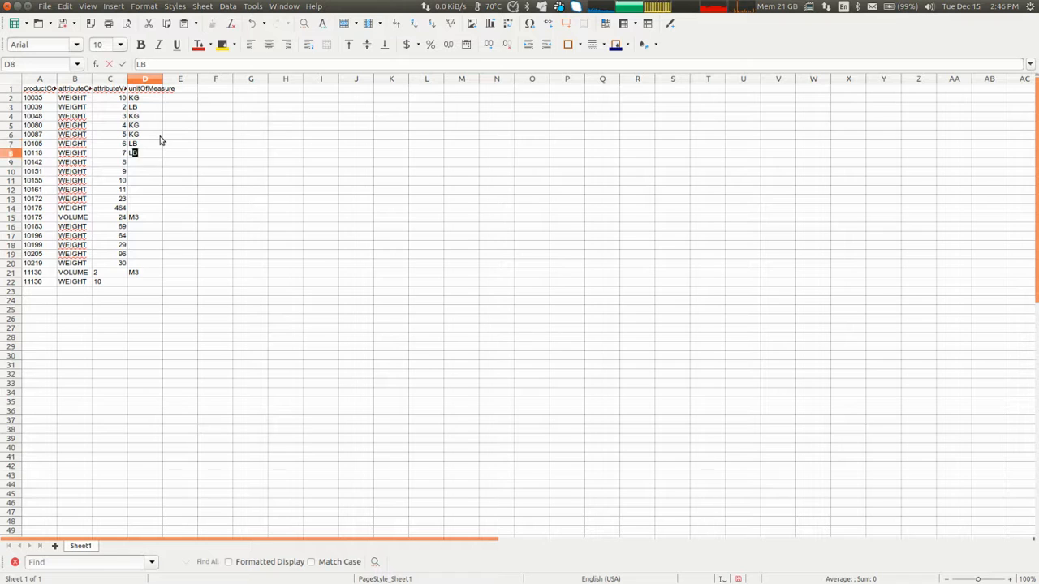
{"action": "left_click", "coordinate": [160, 141]}
{"action": "double_click", "coordinate": [159, 140]}
{"action": "type", "text": "S"}
{"action": "key", "text": "Return"}
{"action": "key", "text": "Return"}
Step: Copy the LBS unit from D8 into the next three WEIGHT rows, D9 through D11
{"action": "key", "text": "Down"}
{"action": "key", "text": "Down"}
{"action": "key", "text": "Down"}
{"action": "key", "text": "Up"}
{"action": "key", "text": "Up"}
{"action": "key", "text": "Up"}
{"action": "key", "text": "Up"}
{"action": "key", "text": "shift+Down"}
{"action": "key", "text": "shift+Up"}
{"action": "key", "text": "ctrl+c"}
{"action": "key", "text": "Down"}
{"action": "key", "text": "ctrl+v"}
{"action": "key", "text": "Down"}
{"action": "key", "text": "ctrl+v"}
{"action": "key", "text": "Down"}
{"action": "key", "text": "ctrl+v"}
{"action": "key", "text": "Down"}
Step: Enter KG as the unit of measure for the WEIGHT rows in D12 through D14 and D16
{"action": "type", "text": "K"}
{"action": "key", "text": "Return"}
{"action": "type", "text": "K"}
{"action": "key", "text": "Return"}
{"action": "type", "text": "K"}
{"action": "key", "text": "Return"}
{"action": "key", "text": "Return"}
{"action": "type", "text": "K"}
{"action": "key", "text": "Return"}
{"action": "type", "text": "M"}
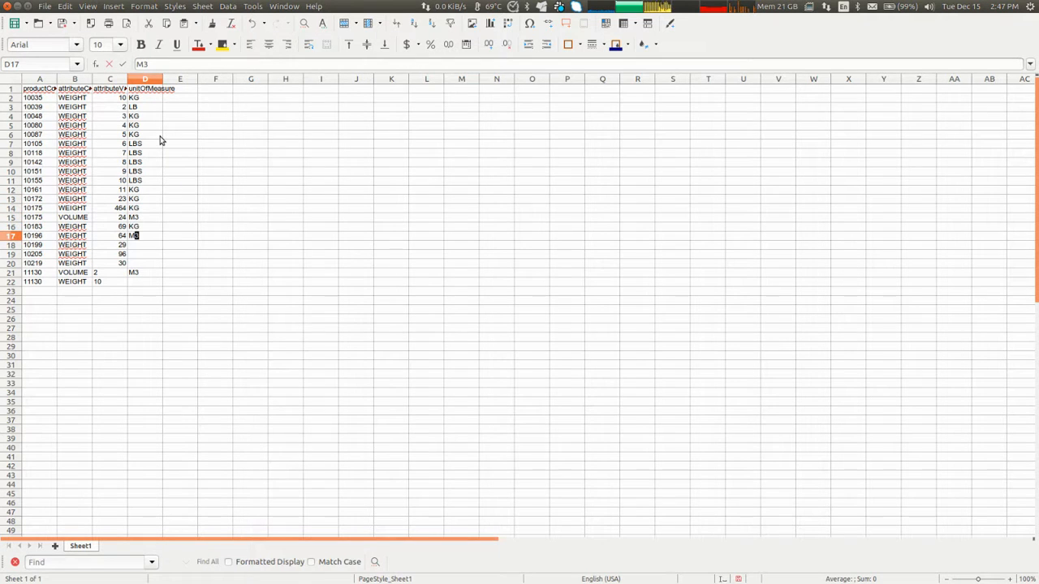
{"action": "key", "text": "BackSpace"}
{"action": "type", "text": "L"}
Step: Set product 11130's volume unit in D21 to FT3 and its weight unit in D22 to LBS
{"action": "key", "text": "Return"}
{"action": "key", "text": "Return"}
{"action": "key", "text": "Return"}
{"action": "key", "text": "Return"}
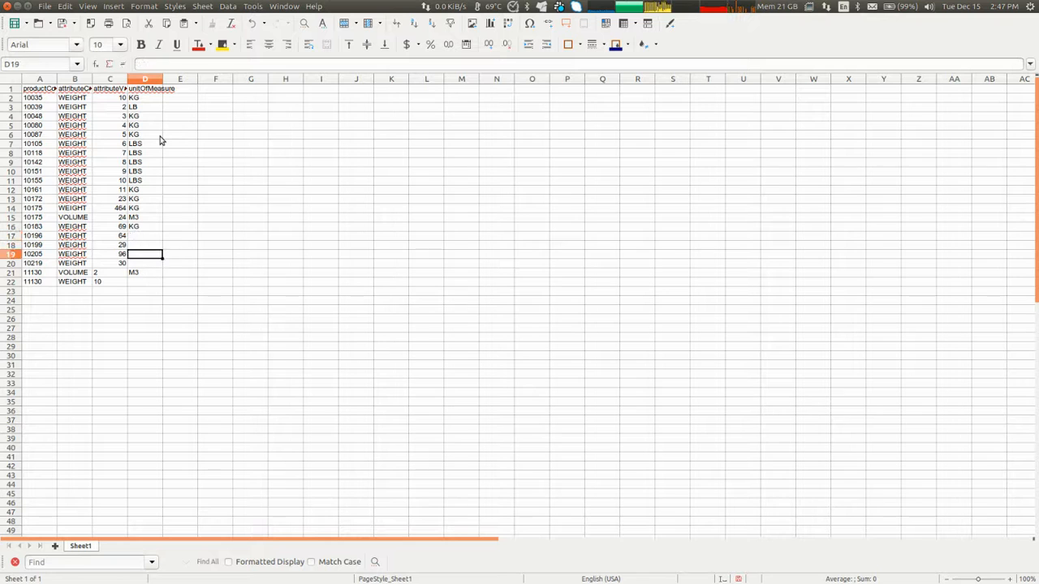
{"action": "type", "text": "FT3"}
{"action": "key", "text": "Return"}
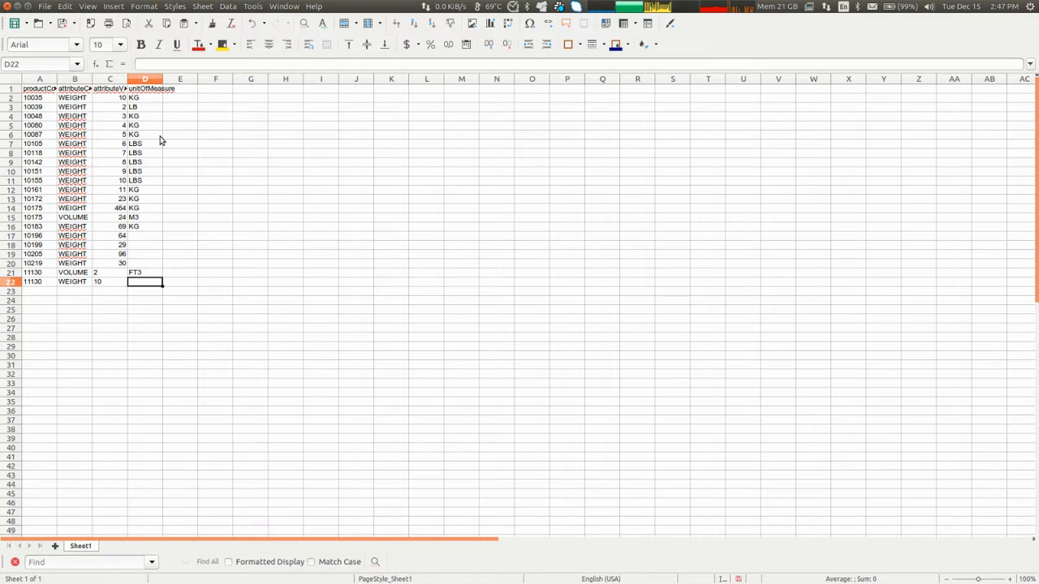
{"action": "type", "text": "LBS"}
Step: Fill the remaining empty weight units with KG in D17 through D19 and LBS in D20
{"action": "key", "text": "Up"}
{"action": "key", "text": "Up"}
{"action": "key", "text": "Up"}
{"action": "key", "text": "Up"}
{"action": "key", "text": "Up"}
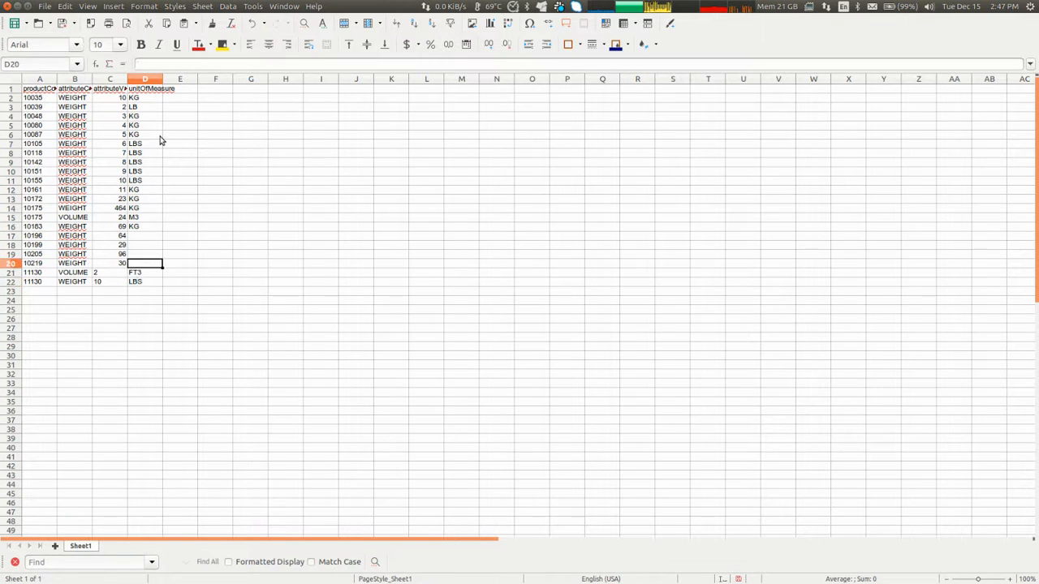
{"action": "type", "text": "KG"}
{"action": "key", "text": "Return"}
{"action": "type", "text": "K"}
{"action": "key", "text": "Return"}
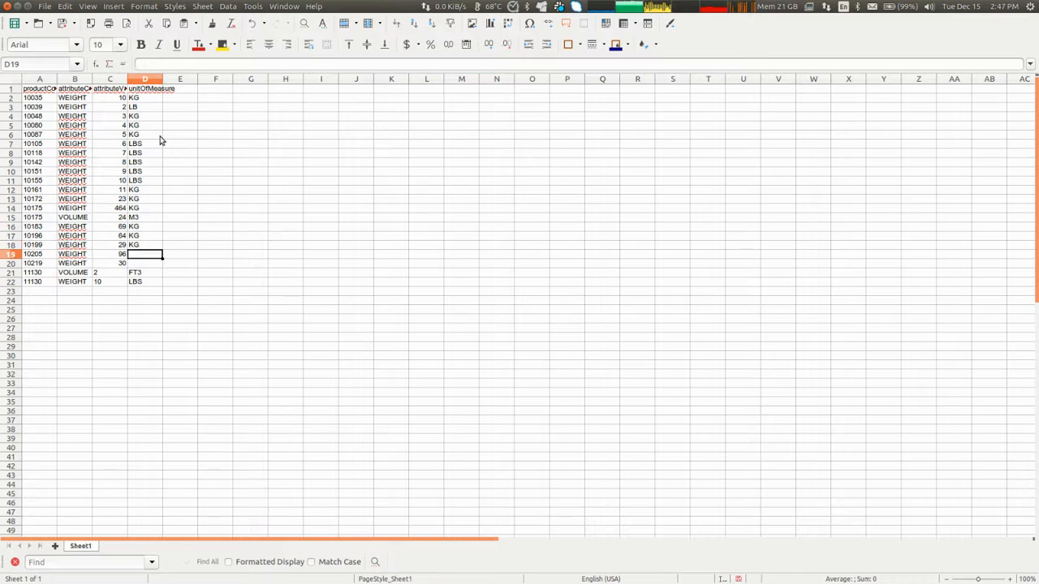
{"action": "type", "text": "KG"}
{"action": "key", "text": "Return"}
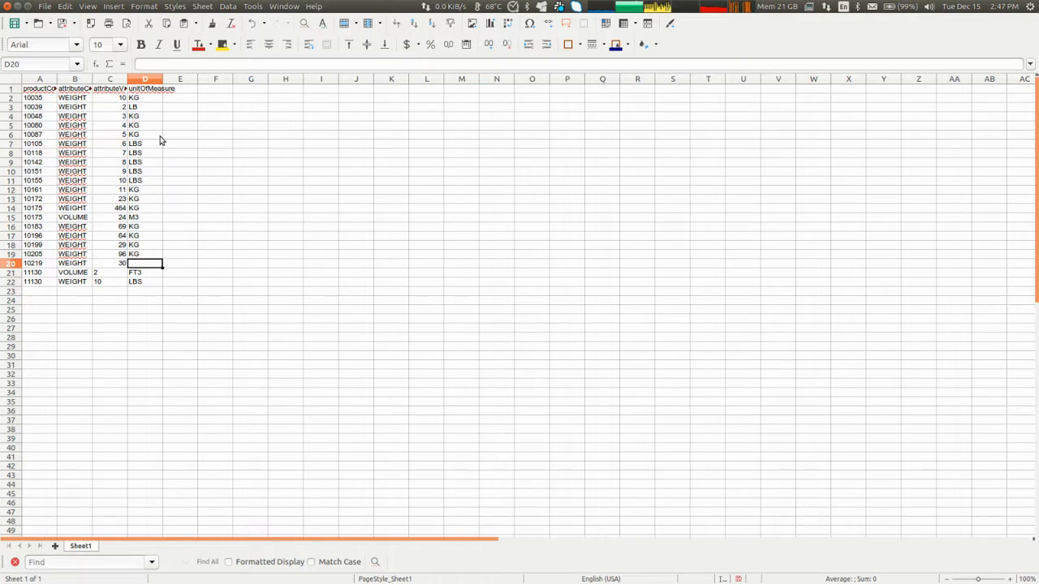
{"action": "type", "text": "LBS"}
Step: Correct product 10039's weight unit in D3 to LBS and save the spreadsheet
{"action": "key", "text": "Up"}
{"action": "key", "text": "Up"}
{"action": "key", "text": "Up"}
{"action": "key", "text": "Up"}
{"action": "key", "text": "Up"}
{"action": "key", "text": "Up"}
{"action": "key", "text": "Up"}
{"action": "key", "text": "Up"}
{"action": "key", "text": "Up"}
{"action": "key", "text": "Up"}
{"action": "key", "text": "Up"}
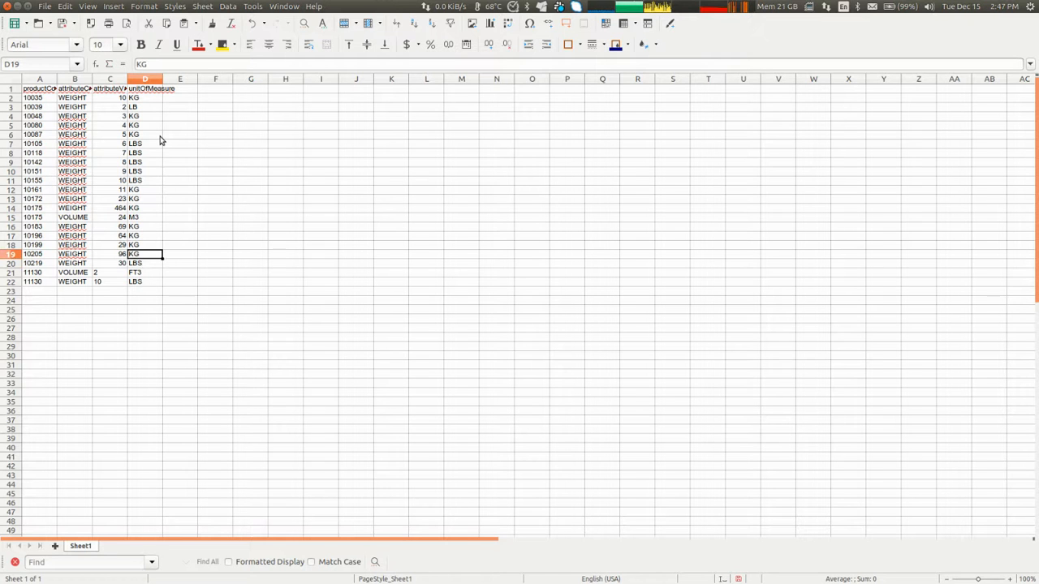
{"action": "key", "text": "Up"}
{"action": "key", "text": "Up"}
{"action": "key", "text": "Up"}
{"action": "key", "text": "Up"}
{"action": "key", "text": "Up"}
{"action": "key", "text": "Up"}
{"action": "key", "text": "F2"}
{"action": "type", "text": "S"}
{"action": "left_click", "coordinate": [122, 165]}
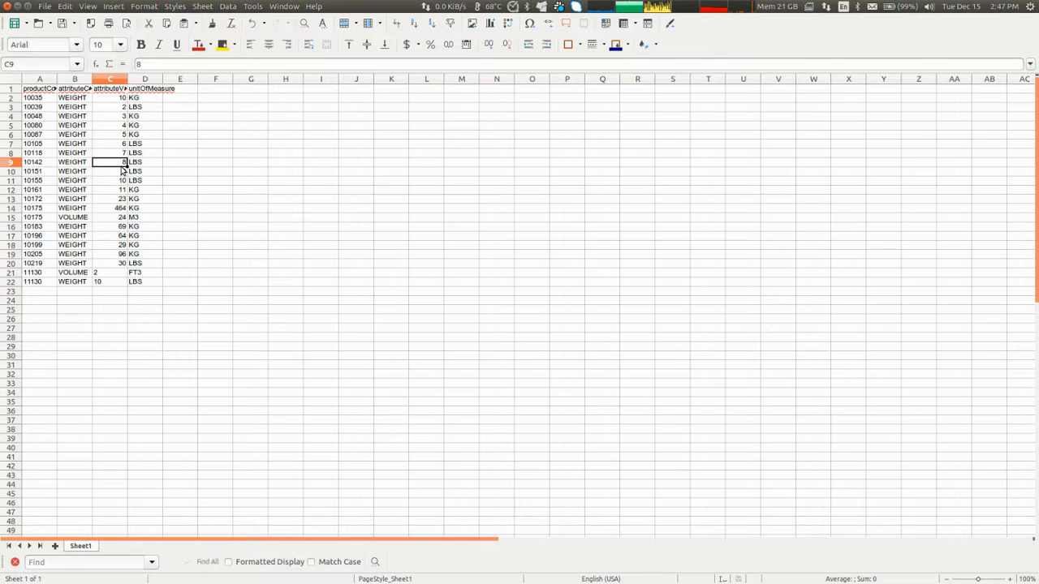
Step: Switch to OpenBoxes in the browser, open the data import page, and choose the Product Attribute type
{"action": "left_click", "coordinate": [18, 7]}
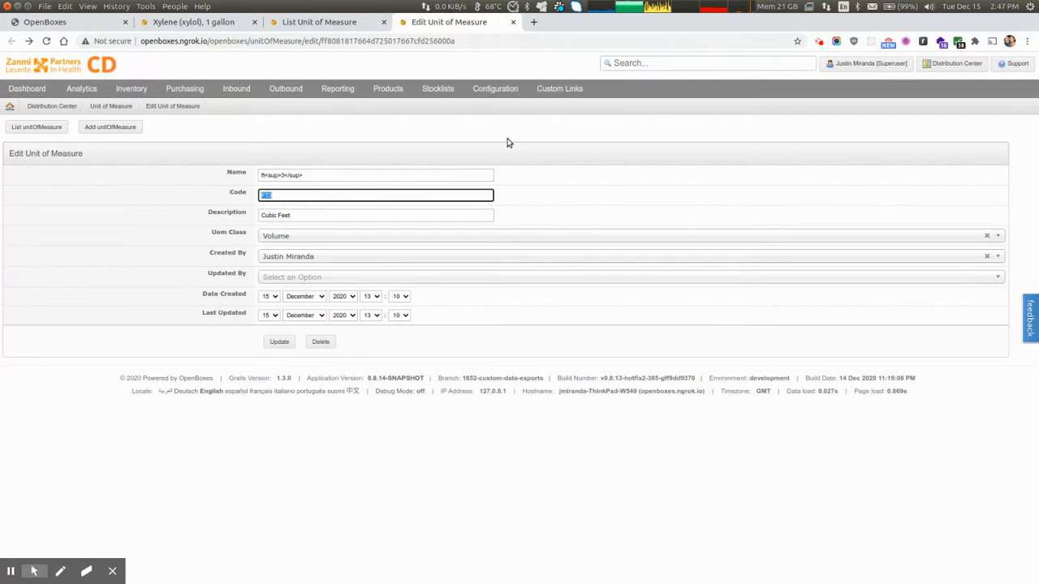
{"action": "mouse_move", "coordinate": [510, 86]}
{"action": "left_click", "coordinate": [487, 209]}
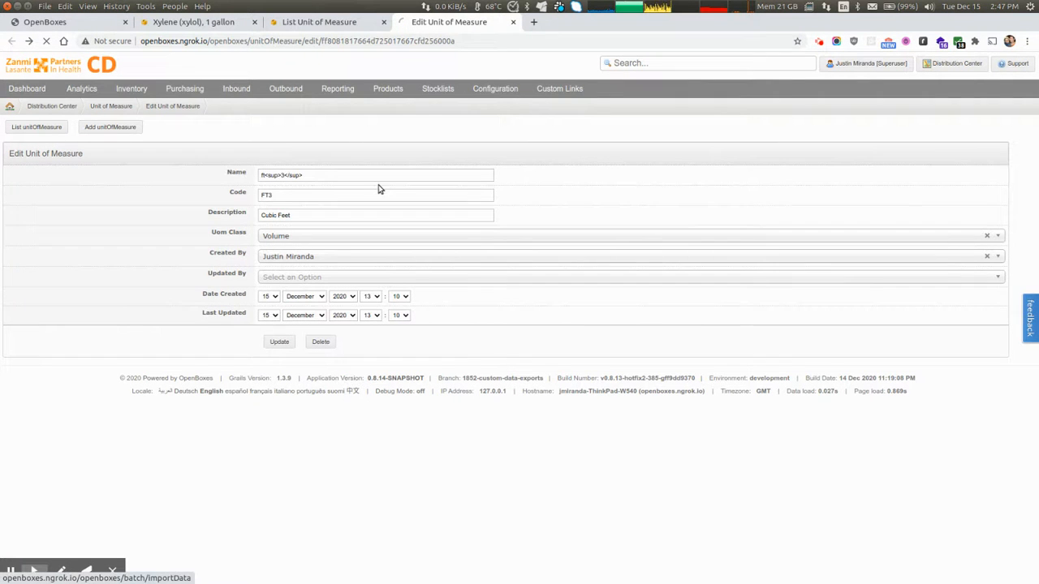
{"action": "left_click", "coordinate": [284, 230]}
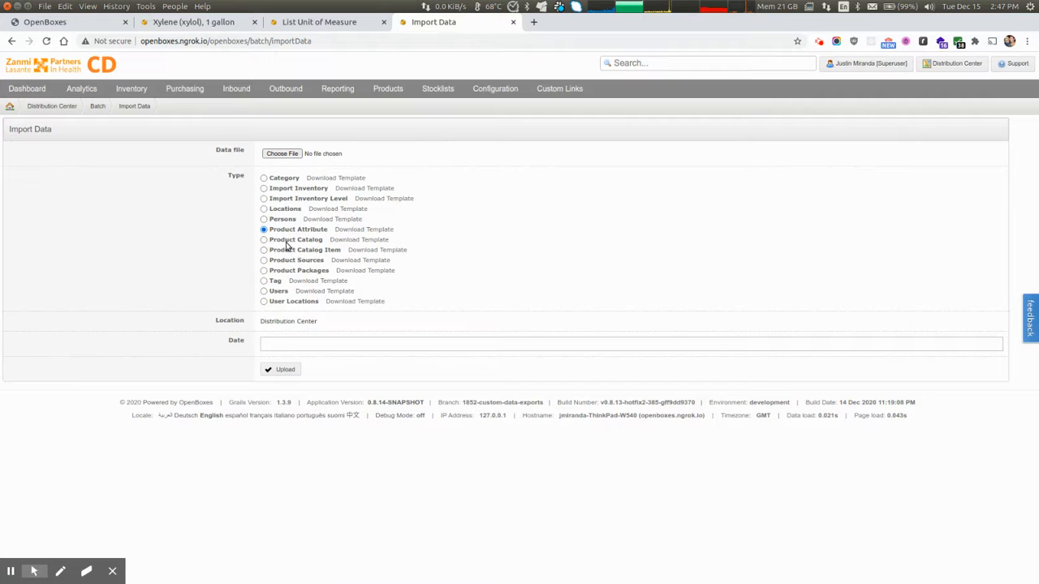
{"action": "left_click", "coordinate": [283, 343]}
{"action": "left_click", "coordinate": [216, 204]}
Step: Upload ProductAttribute (3).xls from the Downloads folder and finish the import
{"action": "left_click", "coordinate": [282, 155]}
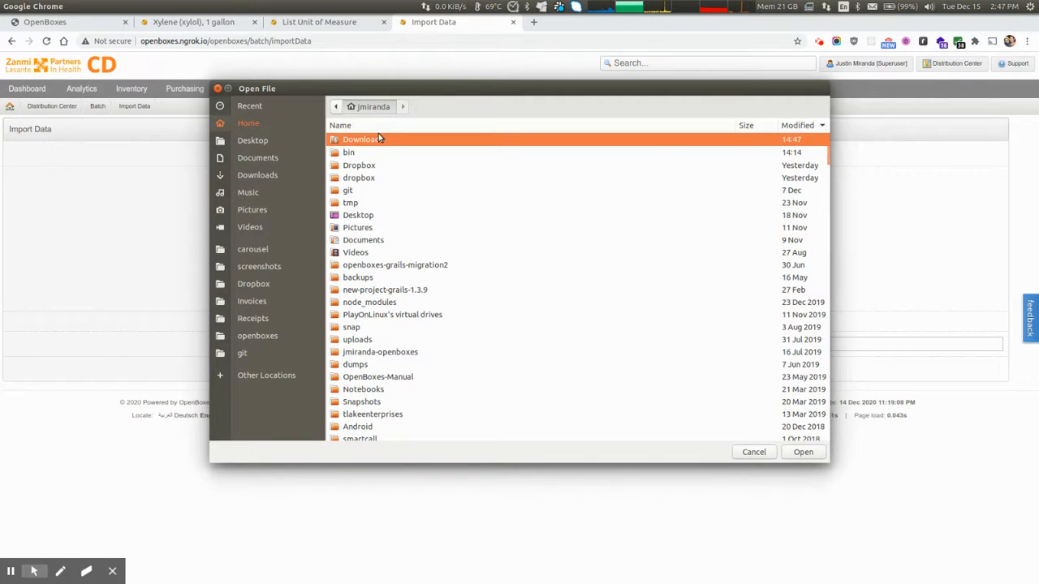
{"action": "double_click", "coordinate": [378, 139]}
{"action": "double_click", "coordinate": [375, 190]}
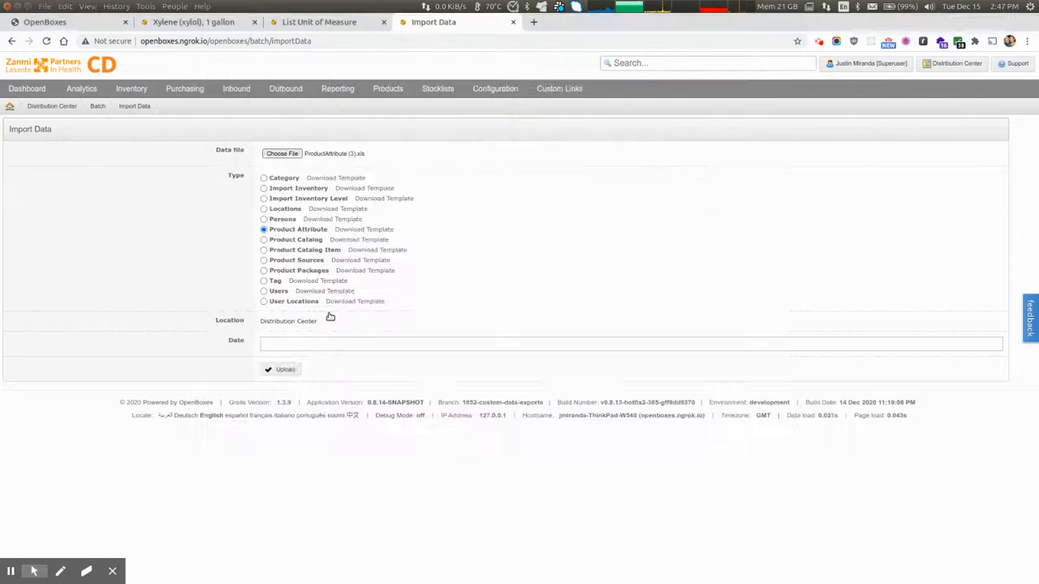
{"action": "left_click", "coordinate": [289, 370]}
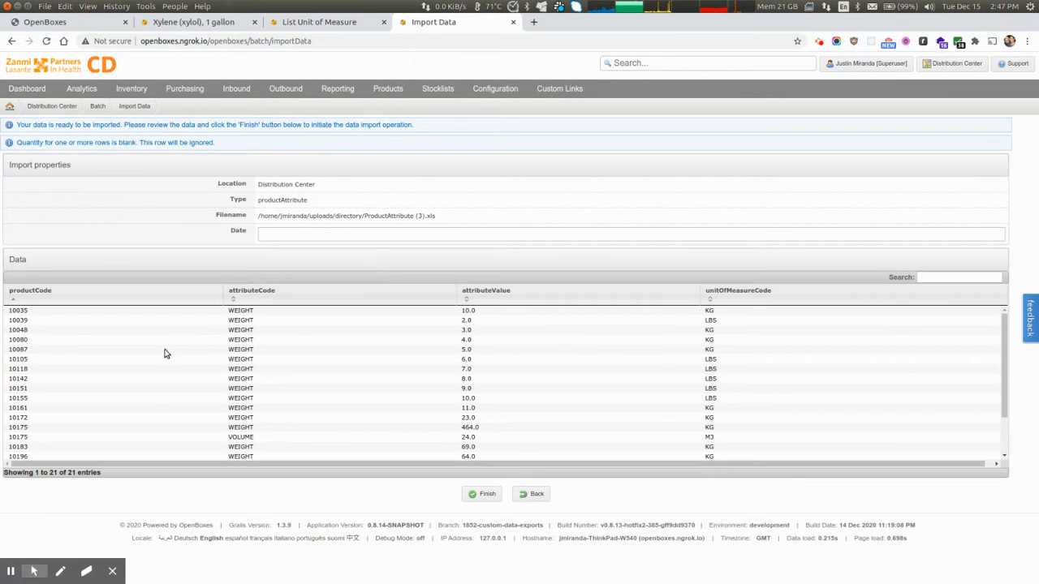
{"action": "left_click", "coordinate": [486, 494]}
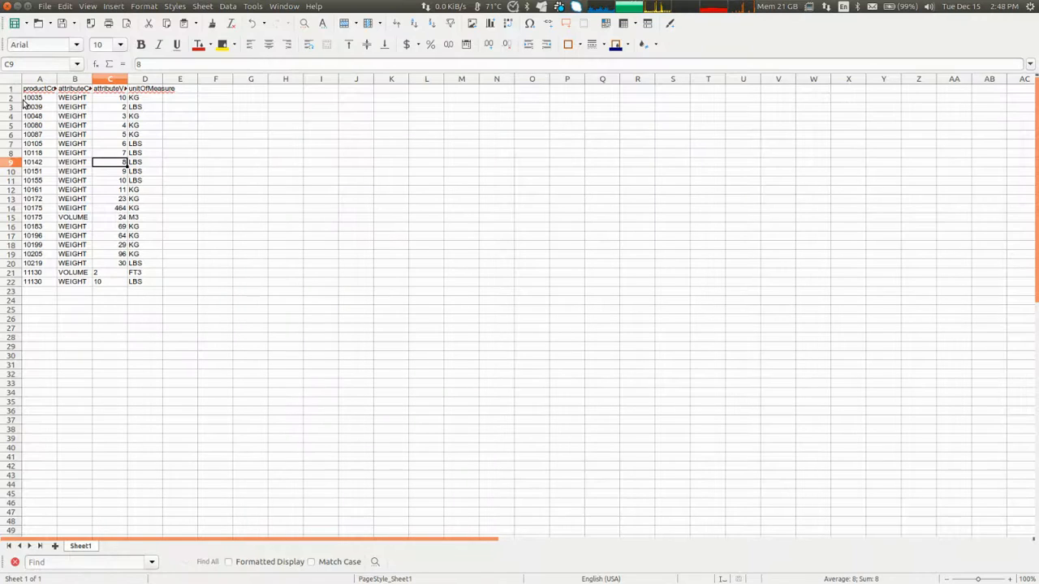
Step: Copy product code 11130 from the spreadsheet and search for it in OpenBoxes to open its stock card
{"action": "left_click", "coordinate": [28, 99]}
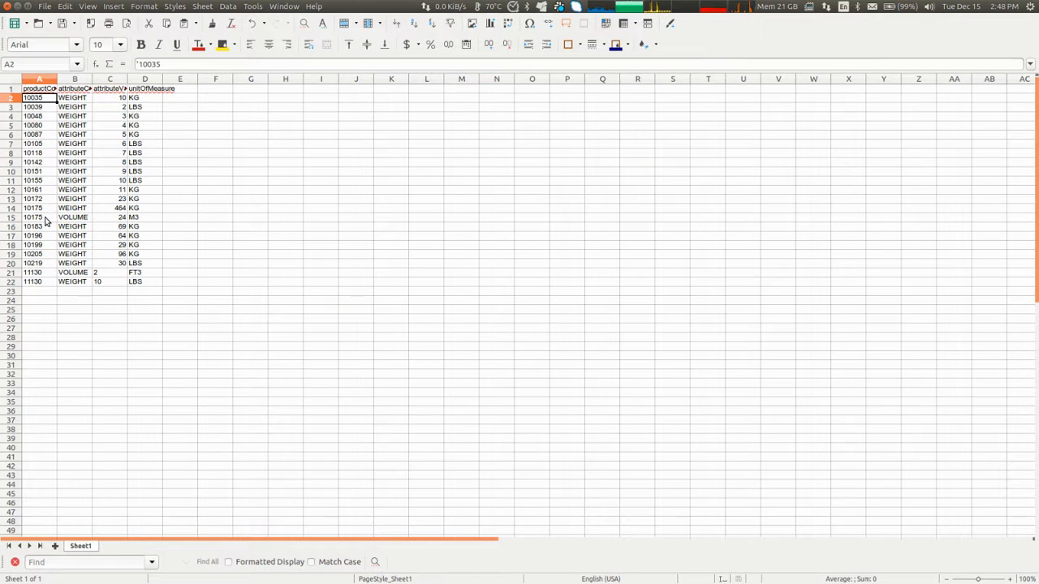
{"action": "left_click", "coordinate": [38, 275]}
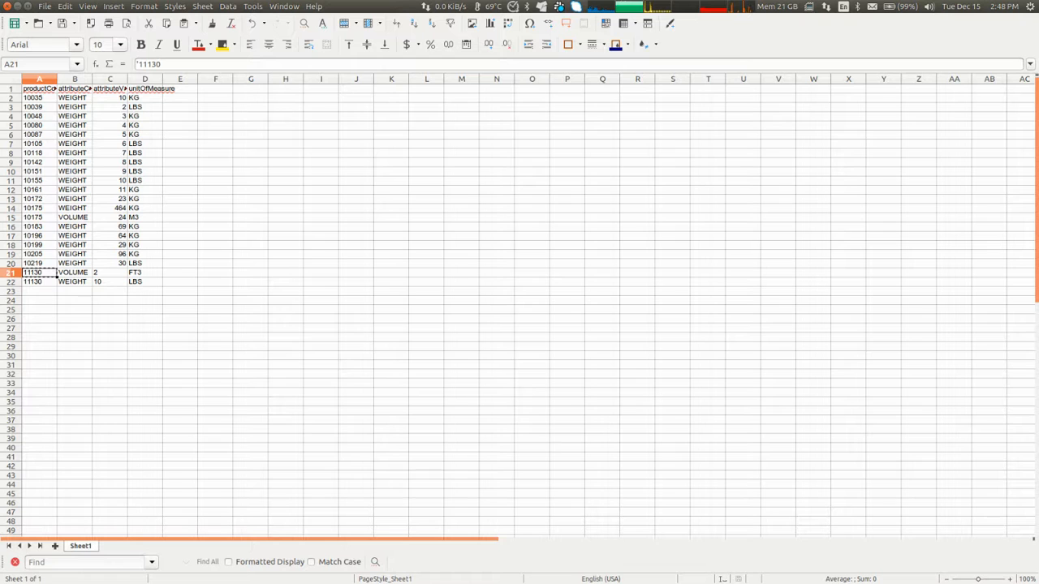
{"action": "key", "text": "alt+Tab"}
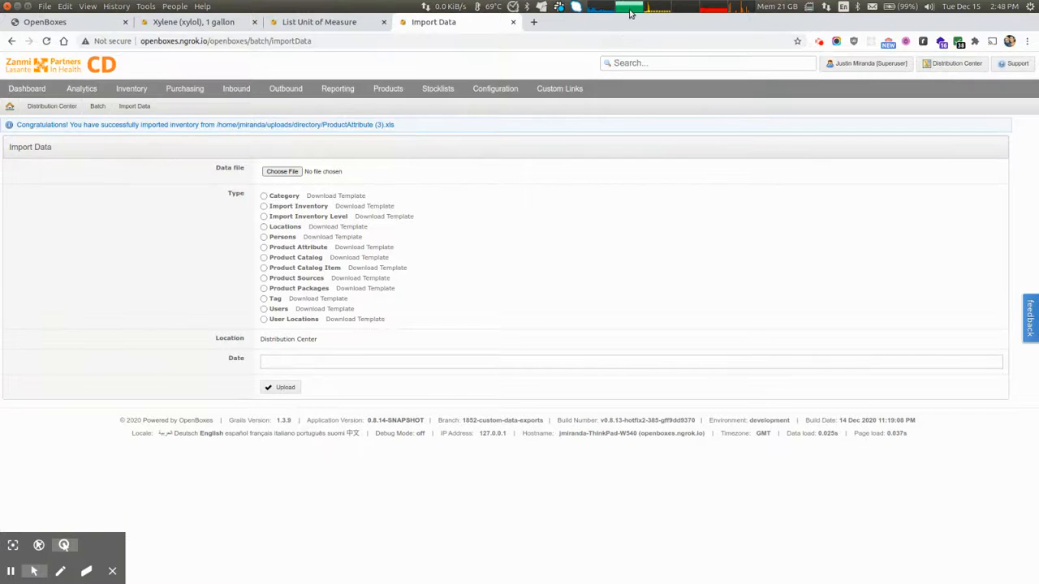
{"action": "left_click", "coordinate": [622, 63]}
{"action": "key", "text": "ctrl+v"}
{"action": "key", "text": "Return"}
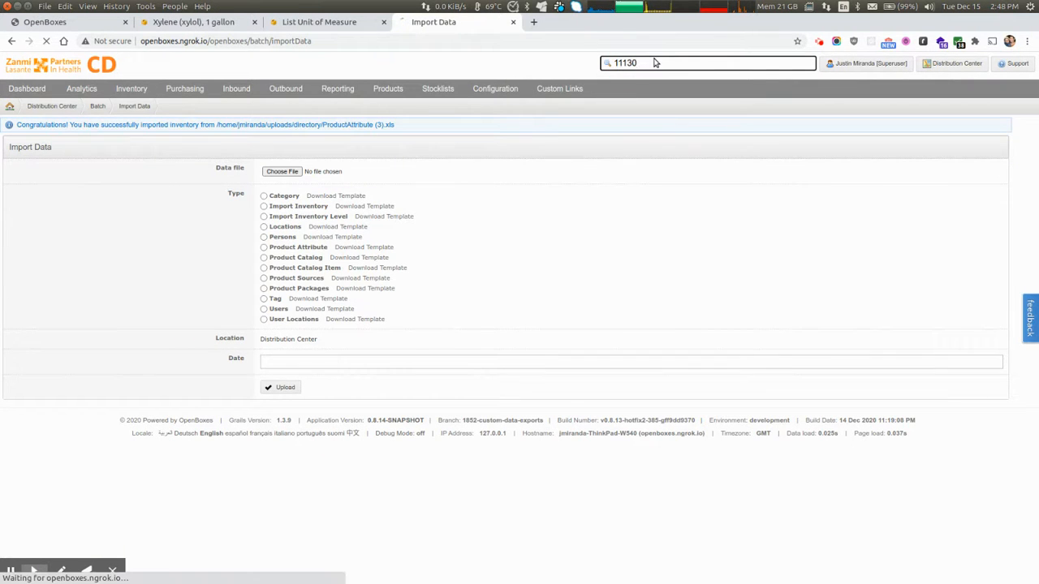
Step: Reload product 11130's stock card and check the volume and weight units in its details
{"action": "scroll", "coordinate": [176, 302], "scroll_direction": "down", "scroll_amount": 5}
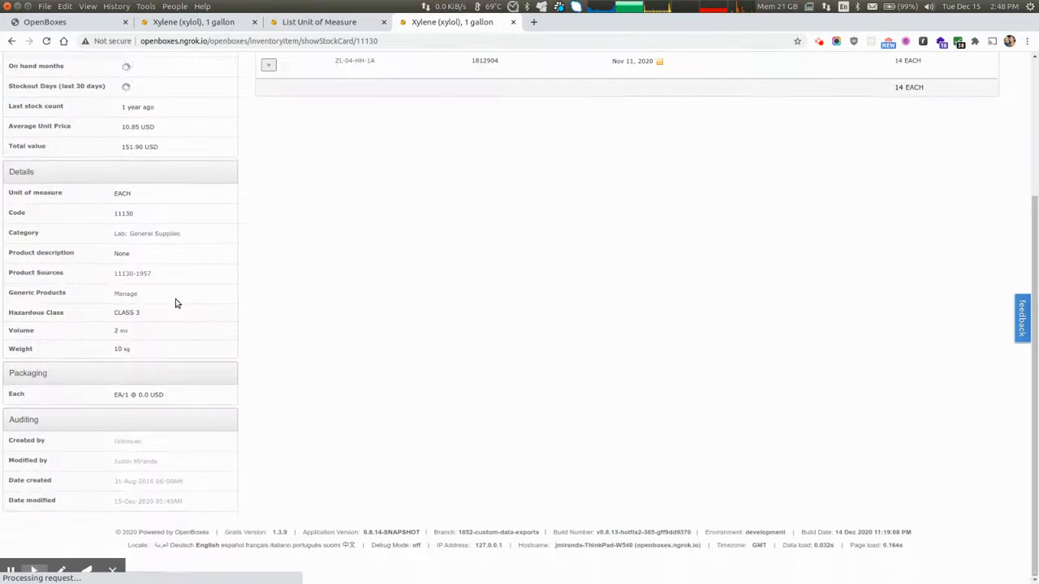
{"action": "key", "text": "ctrl+r"}
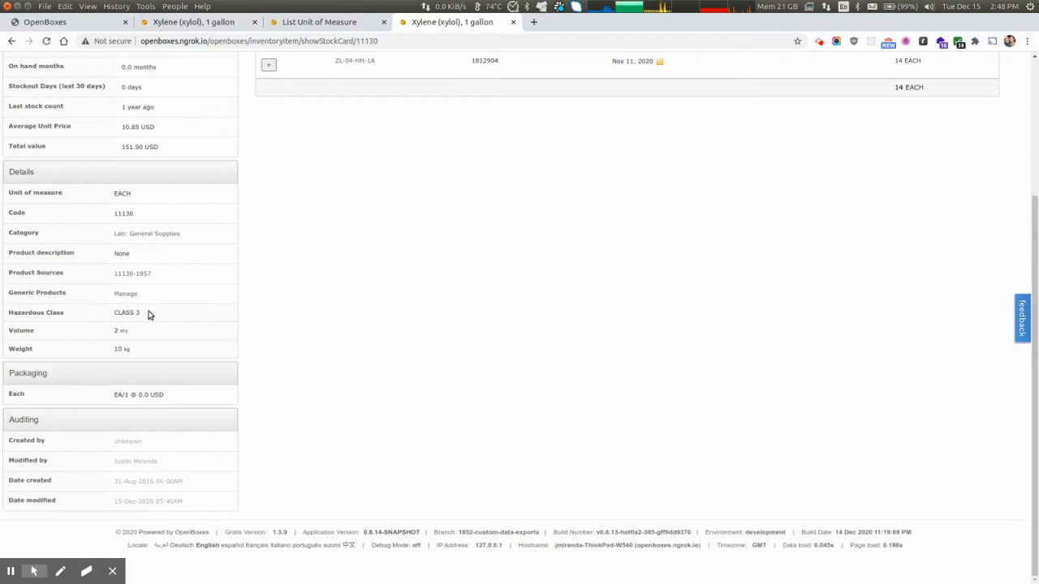
{"action": "scroll", "coordinate": [253, 279], "scroll_direction": "up", "scroll_amount": 4}
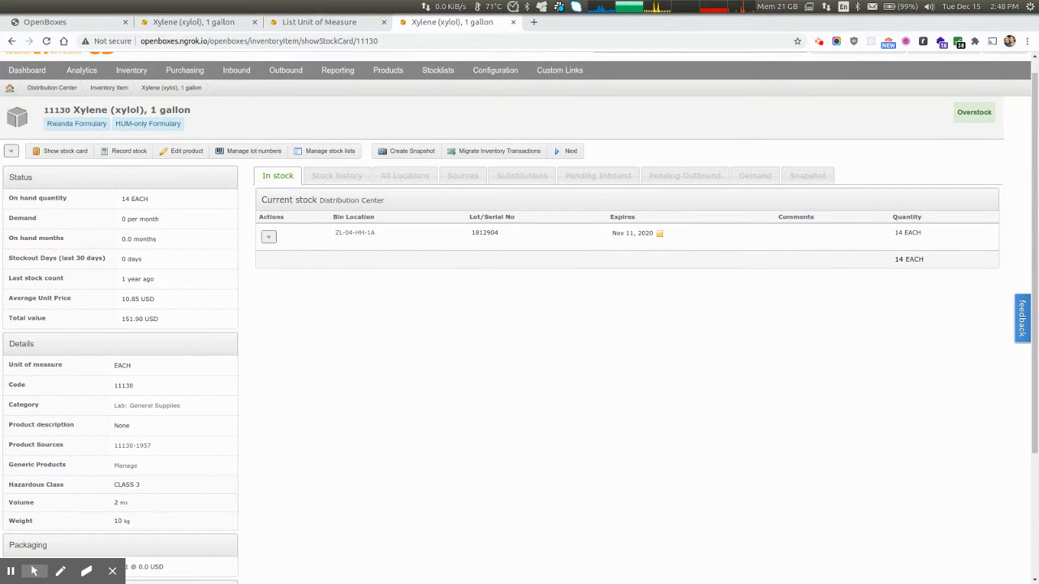
Step: Copy product code 10155 from the spreadsheet and open that product's stock card through the OpenBoxes search
{"action": "key", "text": "alt+Tab"}
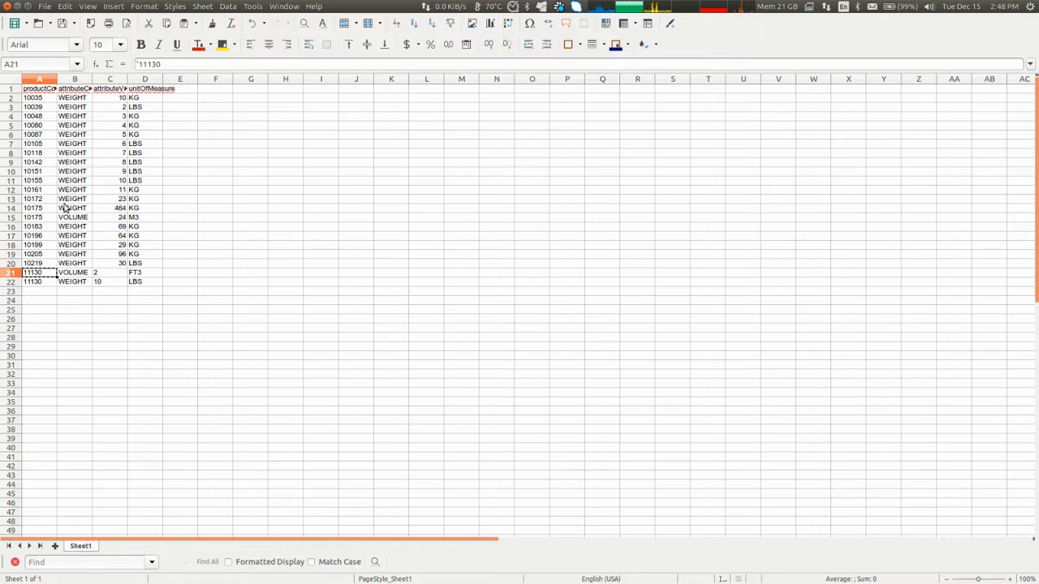
{"action": "left_click", "coordinate": [45, 183]}
{"action": "key", "text": "ctrl+c"}
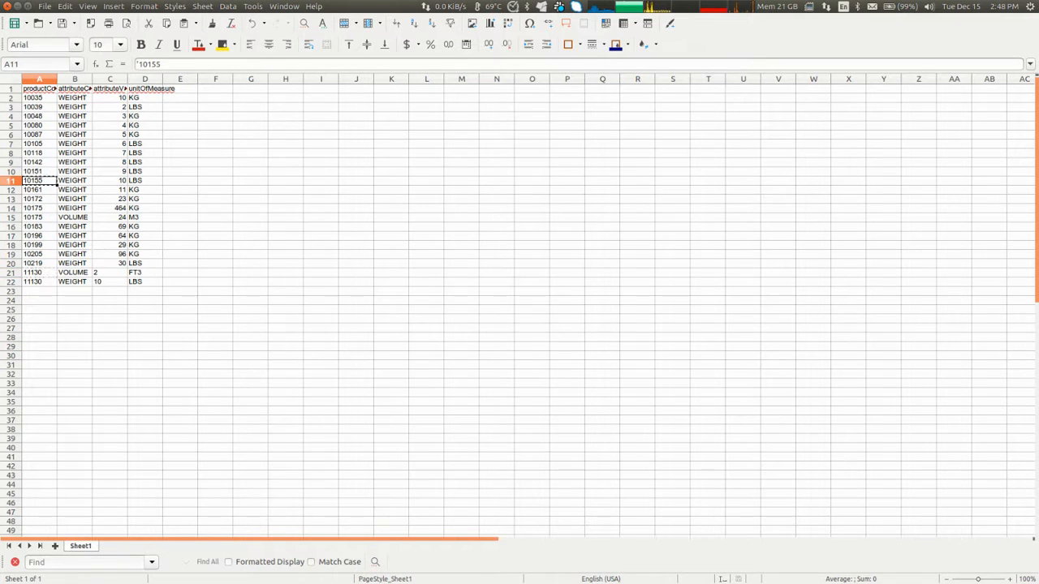
{"action": "key", "text": "alt+Tab"}
{"action": "scroll", "coordinate": [665, 122], "scroll_direction": "up", "scroll_amount": 1}
{"action": "left_click", "coordinate": [690, 63]}
{"action": "key", "text": "ctrl+v"}
{"action": "left_click", "coordinate": [694, 95]}
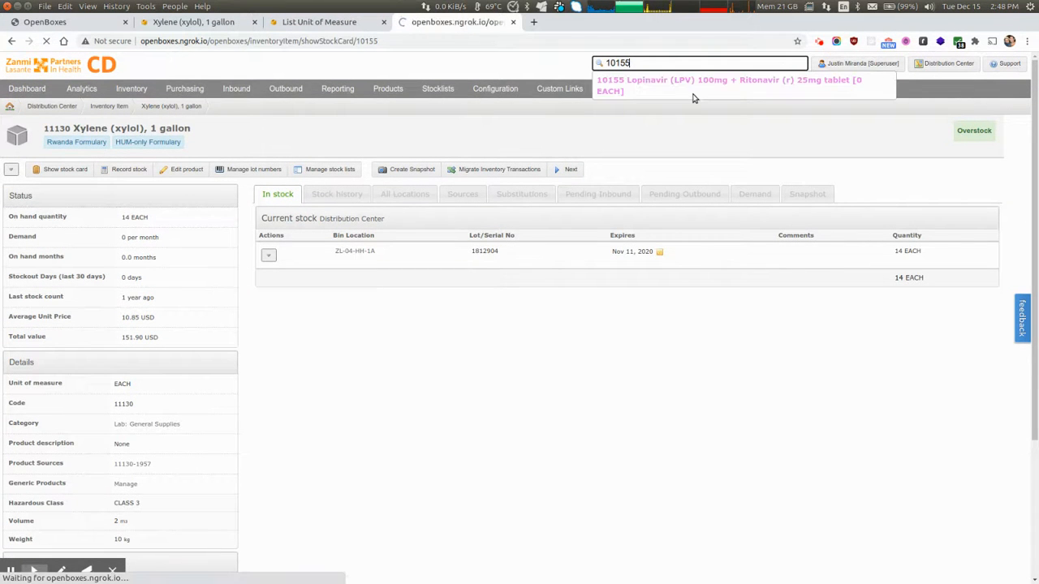
Step: Compare the weight unit in product 10155's details with its row in the spreadsheet
{"action": "scroll", "coordinate": [292, 309], "scroll_direction": "down", "scroll_amount": 2}
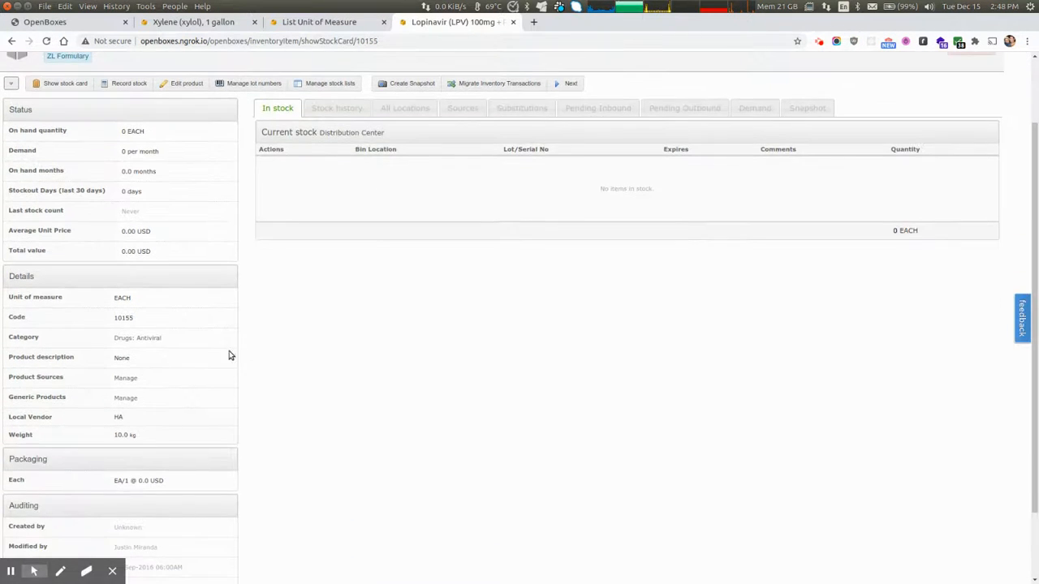
{"action": "left_click", "coordinate": [140, 442]}
{"action": "key", "text": "alt+Tab"}
{"action": "key", "text": "alt+Tab"}
{"action": "scroll", "coordinate": [220, 255], "scroll_direction": "down", "scroll_amount": 2}
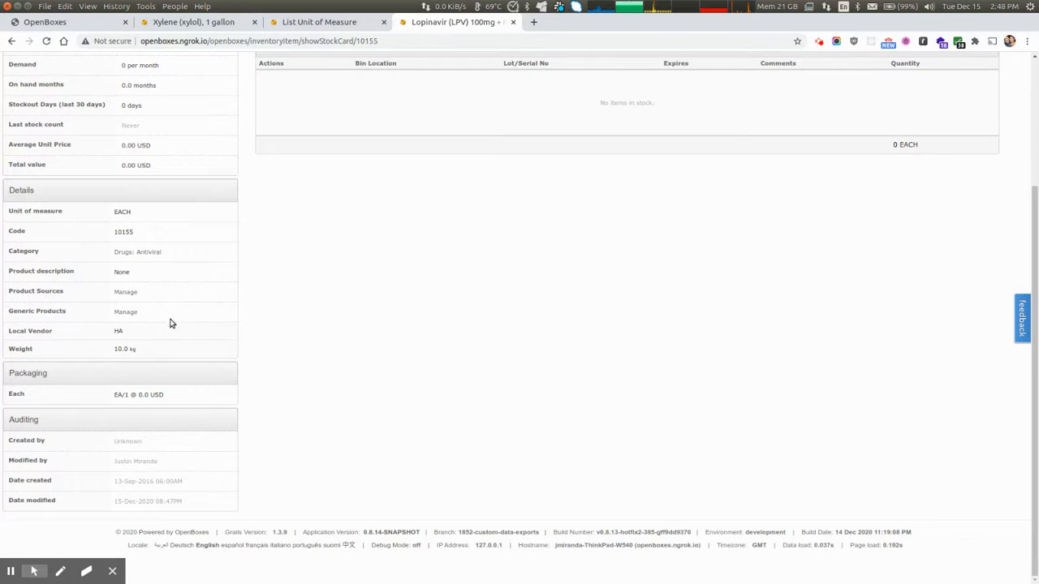
{"action": "scroll", "coordinate": [174, 316], "scroll_direction": "up", "scroll_amount": 4}
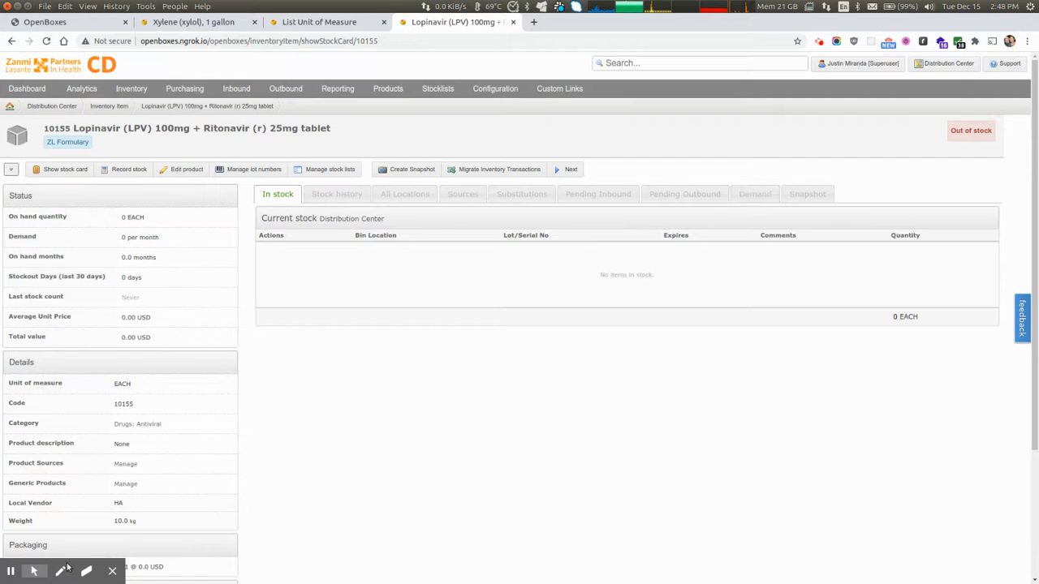
{"action": "left_click", "coordinate": [140, 523]}
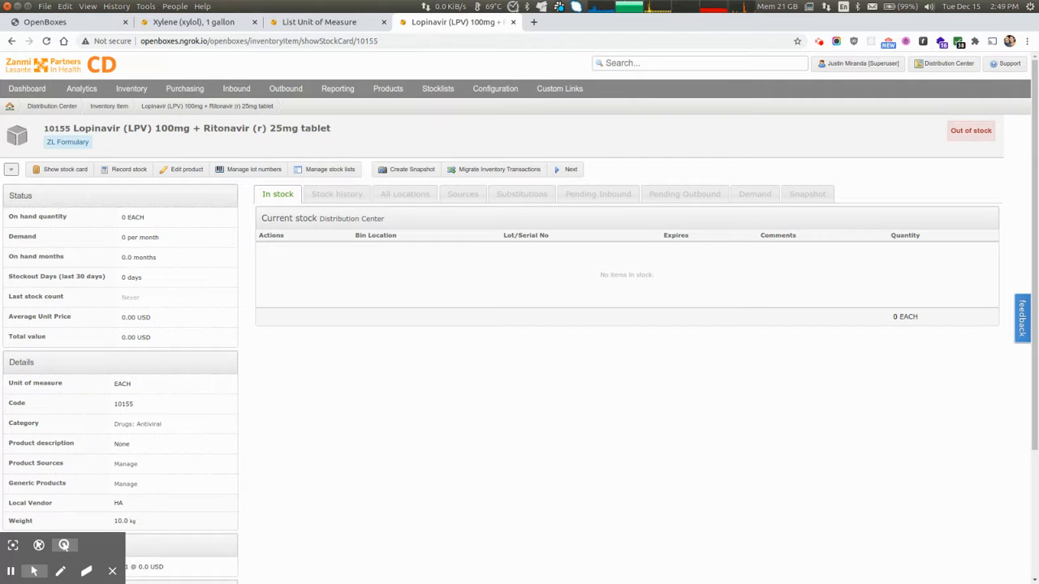
Step: Review the attribute rows A2:D22 in the spreadsheet and their unit codes, returning to the OpenBoxes stock card
{"action": "key", "text": "alt+Tab"}
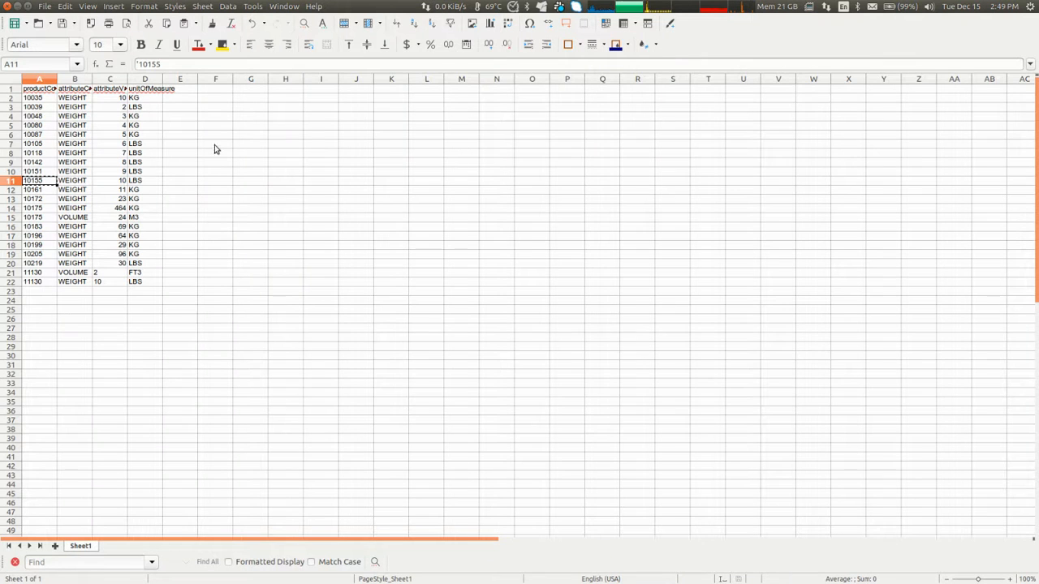
{"action": "left_click_drag", "start_coordinate": [46, 99], "coordinate": [150, 283]}
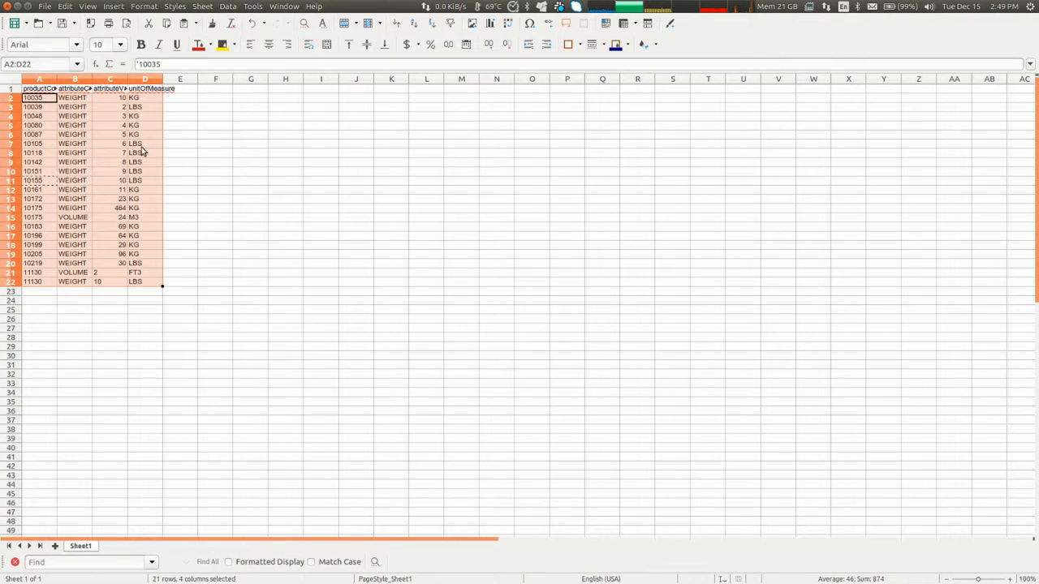
{"action": "left_click", "coordinate": [136, 172]}
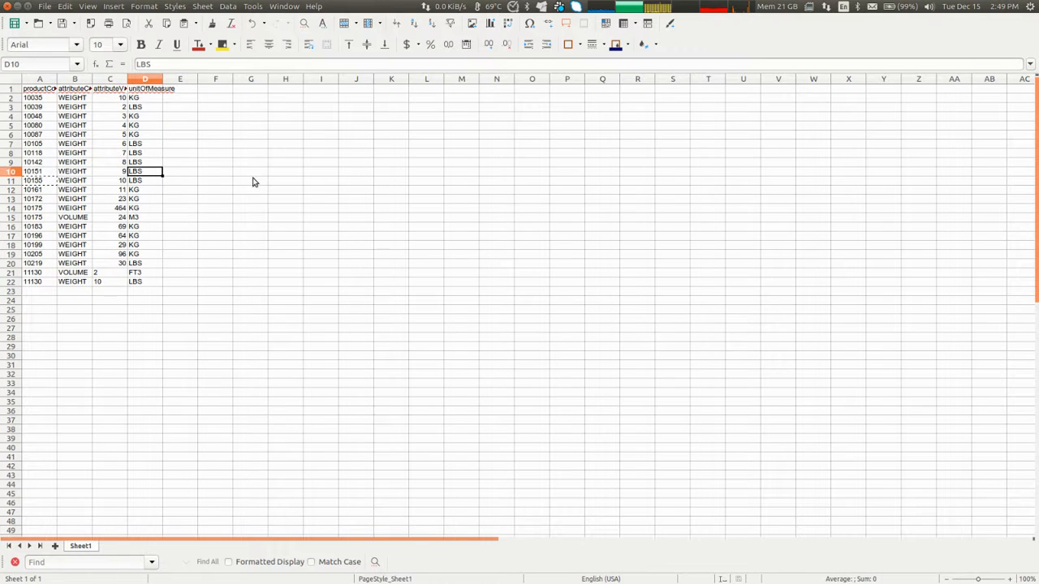
{"action": "key", "text": "alt+Tab"}
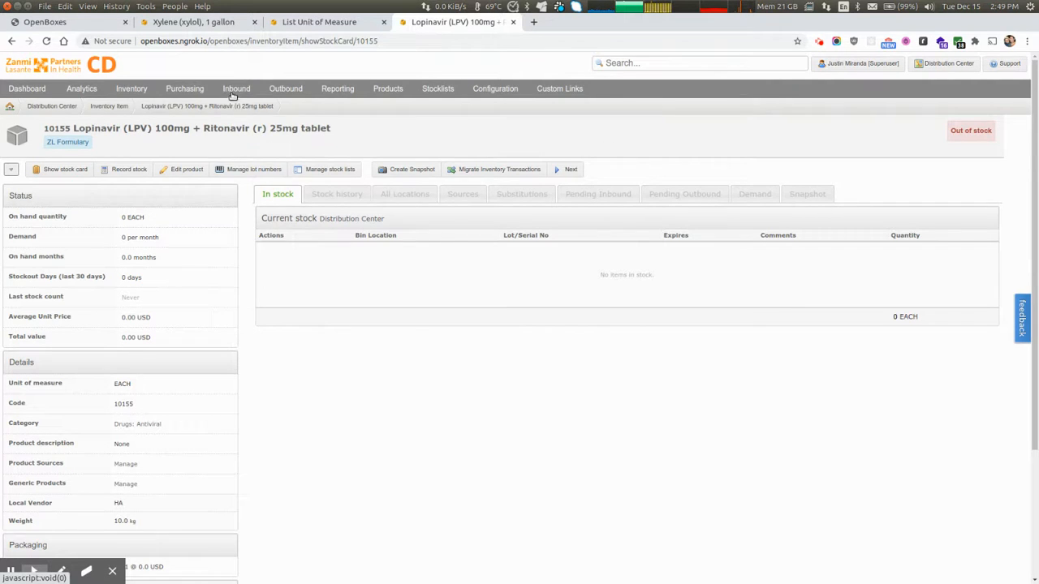
Step: Leave the stock card for the dashboard and open the Data Exports page to view the available custom exports
{"action": "left_click", "coordinate": [49, 59]}
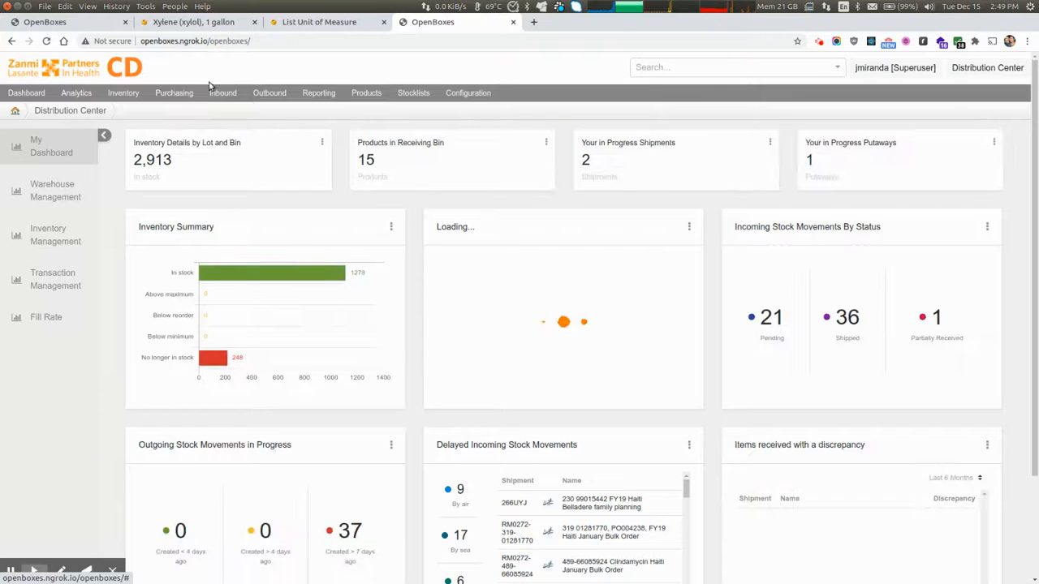
{"action": "mouse_move", "coordinate": [224, 95]}
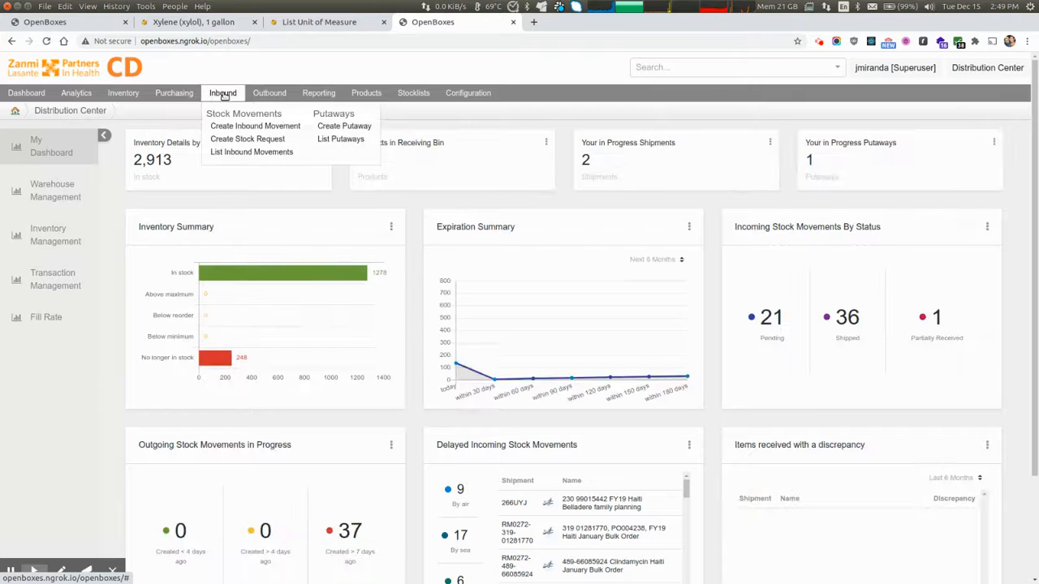
{"action": "mouse_move", "coordinate": [318, 95]}
{"action": "left_click", "coordinate": [523, 216]}
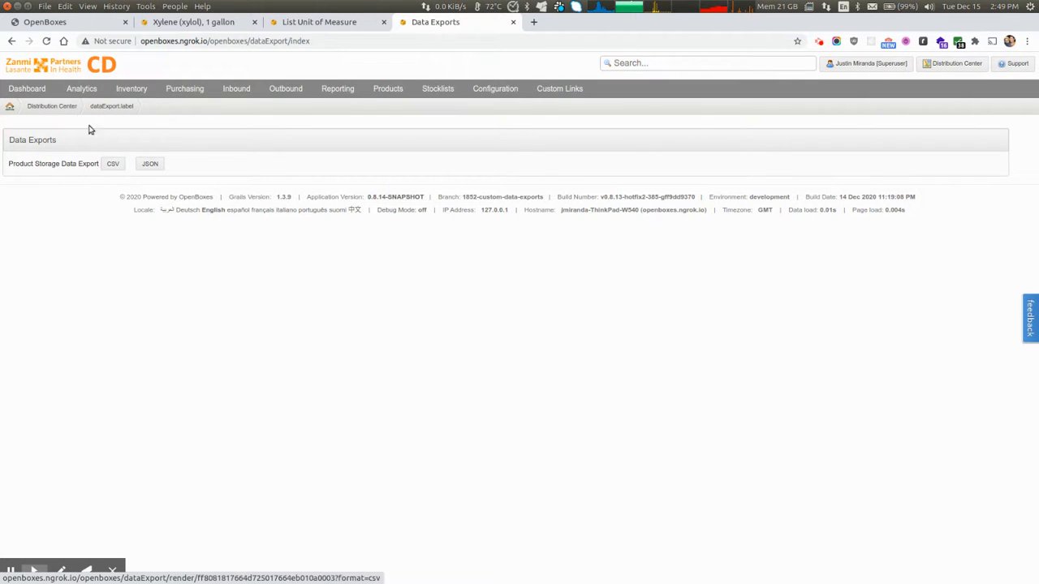
Step: Download the Bin Location Report from the dashboard's Inventory Details by Lot and Bin and open it in LibreOffice Calc as comma-separated UTF-8
{"action": "left_click", "coordinate": [39, 91]}
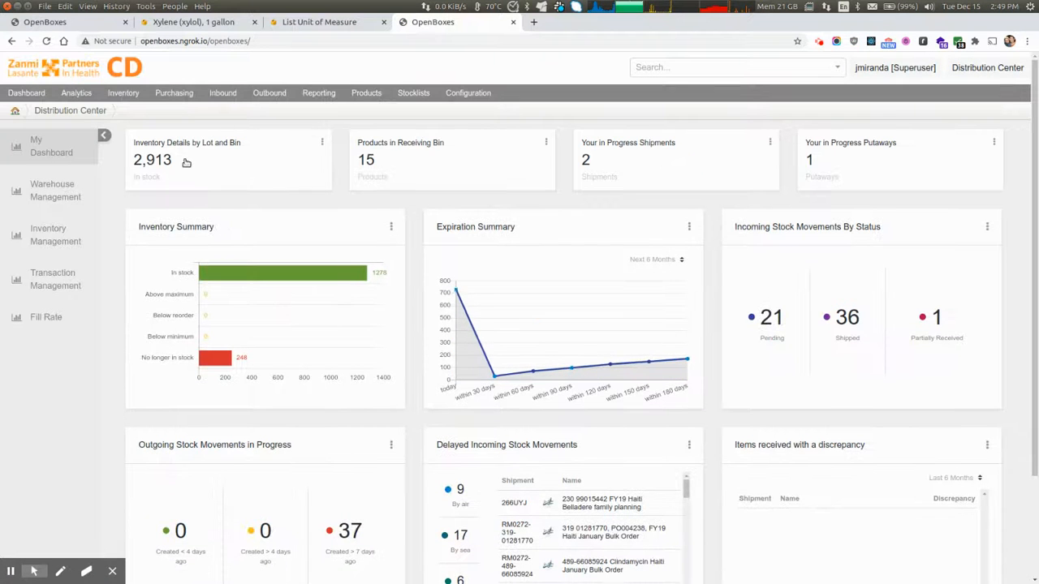
{"action": "left_click", "coordinate": [191, 148]}
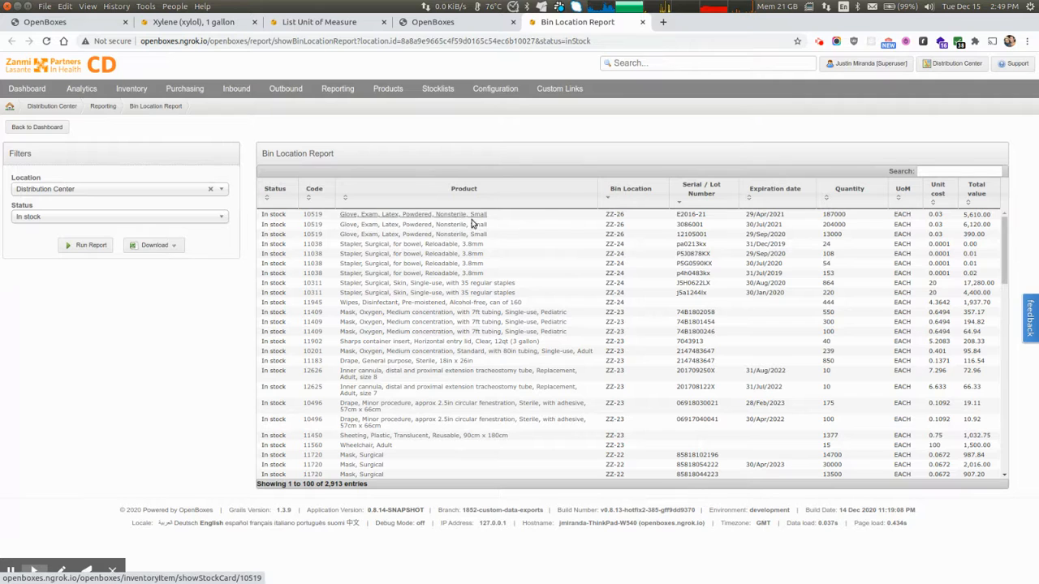
{"action": "left_click", "coordinate": [160, 244]}
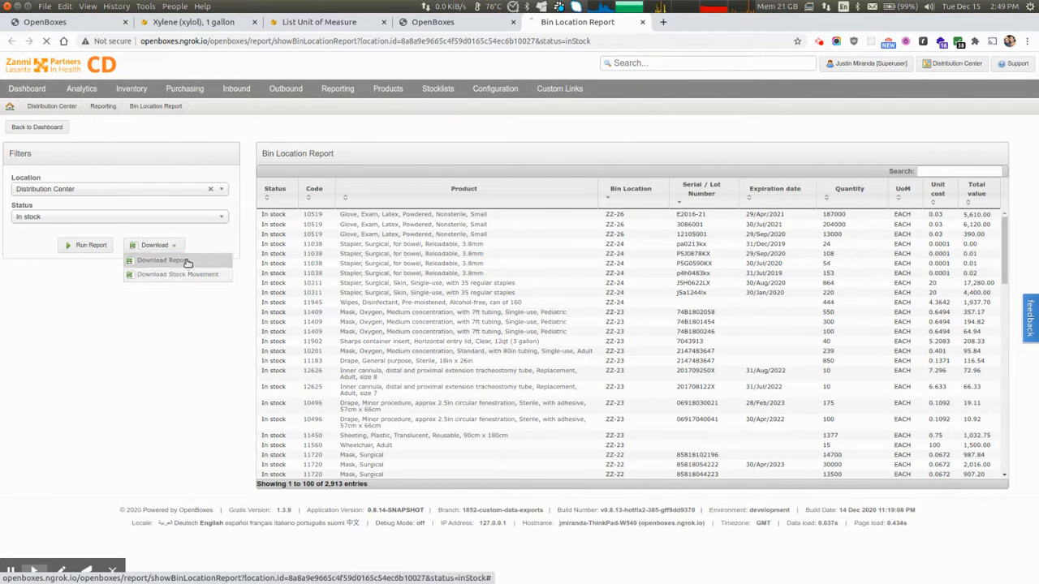
{"action": "left_click", "coordinate": [186, 261]}
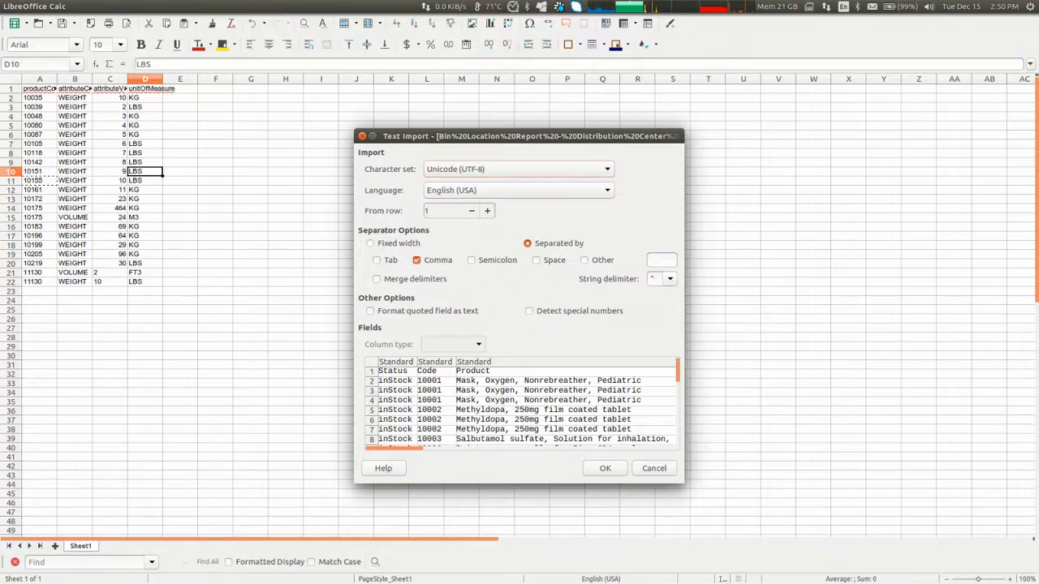
{"action": "left_click", "coordinate": [598, 466]}
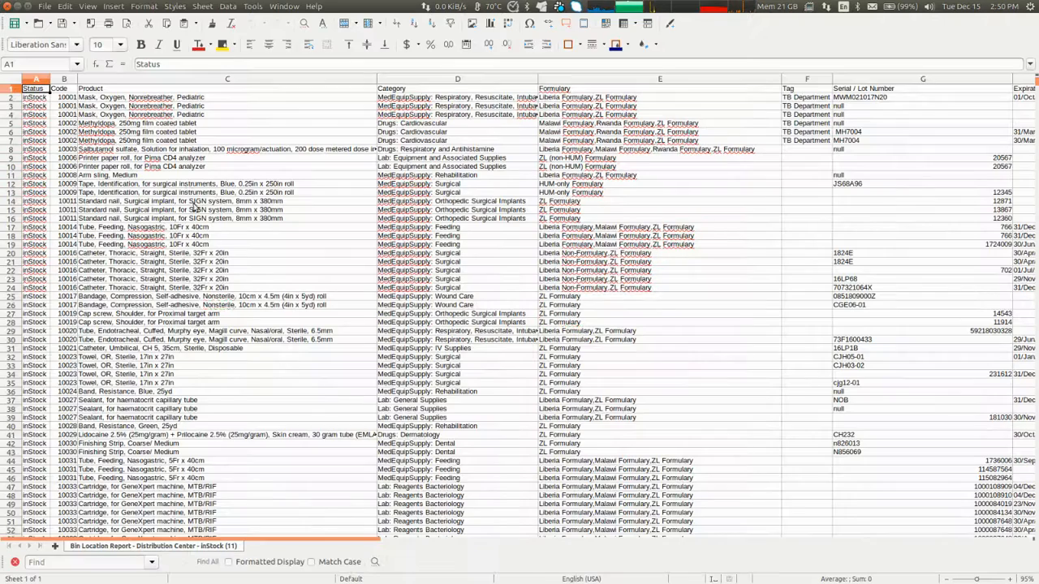
Step: Examine the final columns of the exported Bin Location Report and highlight the Total value column
{"action": "left_click_drag", "start_coordinate": [275, 537], "coordinate": [639, 570]}
{"action": "scroll", "coordinate": [610, 370], "scroll_direction": "up", "scroll_amount": 3}
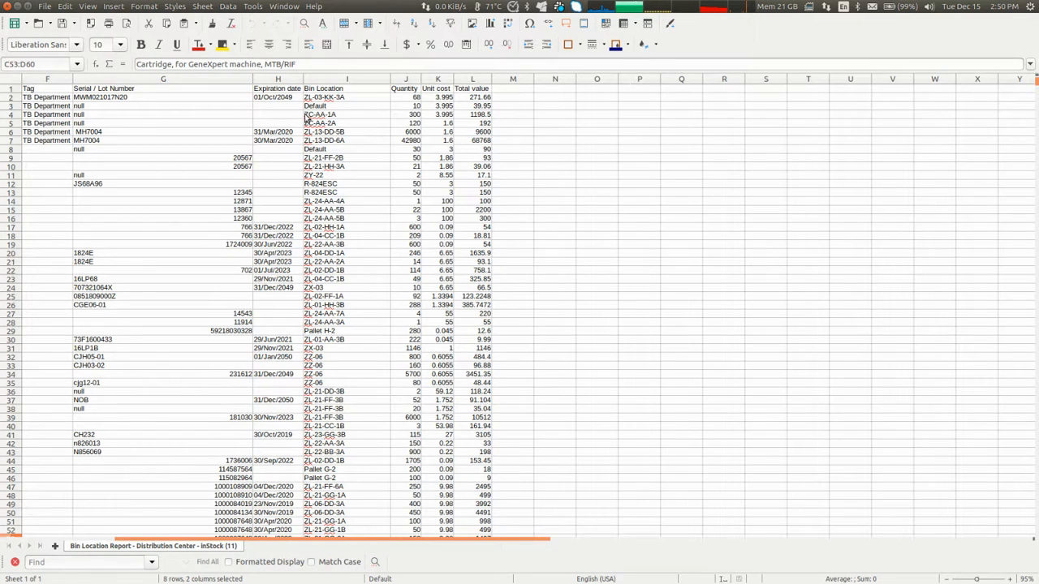
{"action": "right_click", "coordinate": [465, 79]}
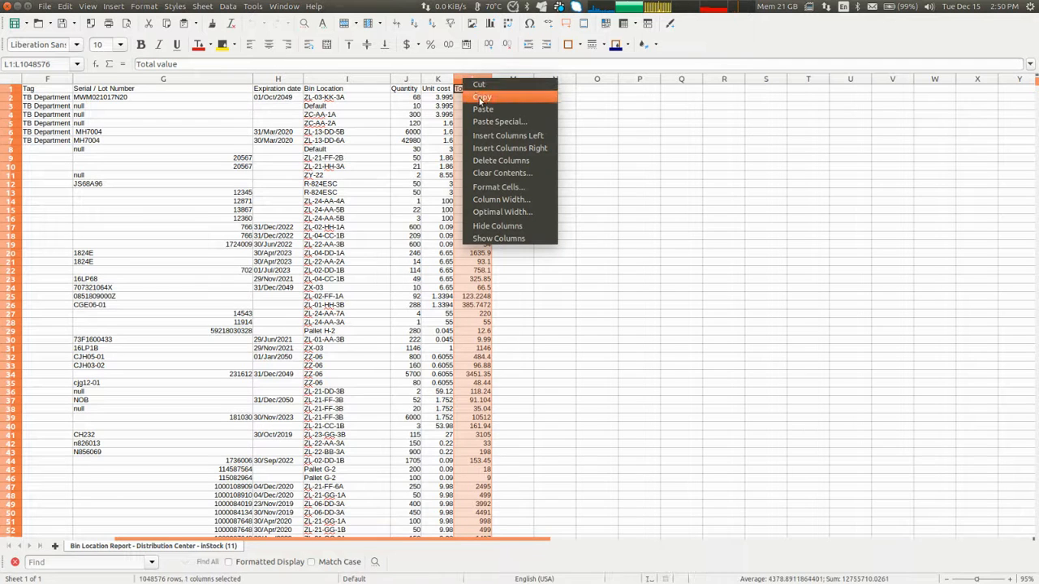
{"action": "left_click", "coordinate": [396, 148]}
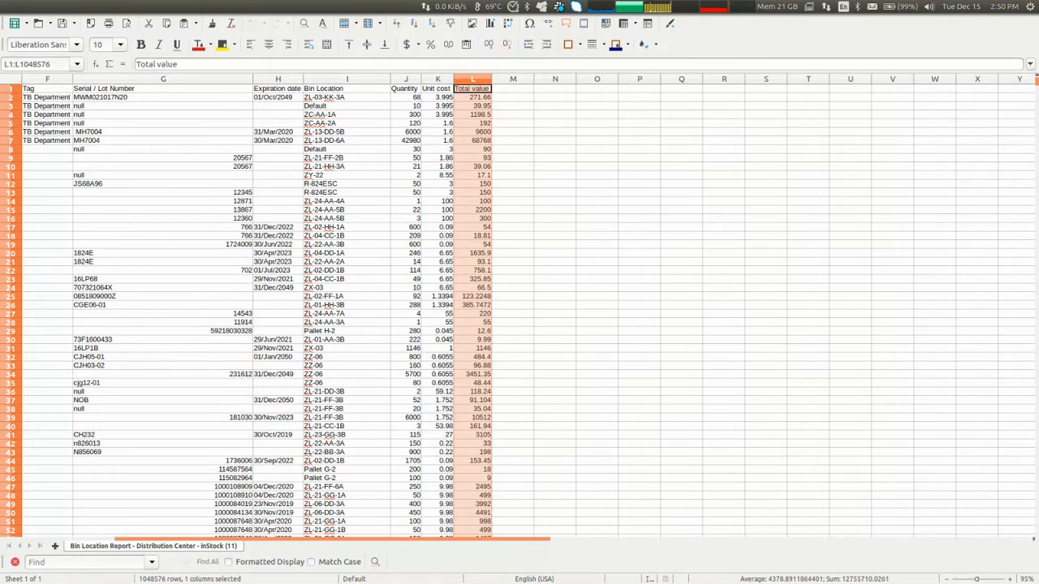
Step: Switch to the code editor and open the Config.groovy file
{"action": "key", "text": "alt+Tab"}
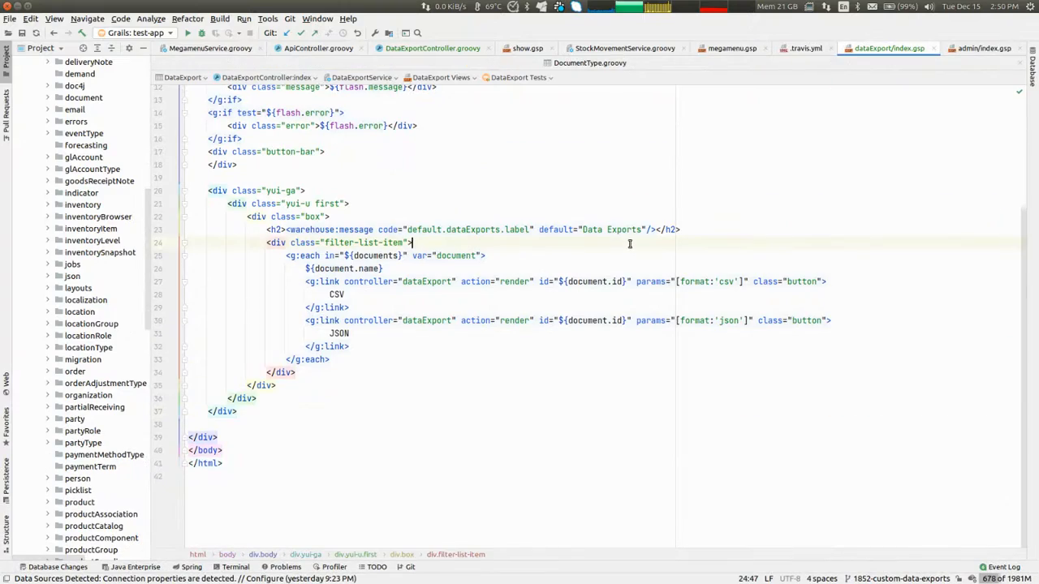
{"action": "key", "text": "ctrl+shift+n"}
{"action": "type", "text": "Config"}
{"action": "key", "text": "Return"}
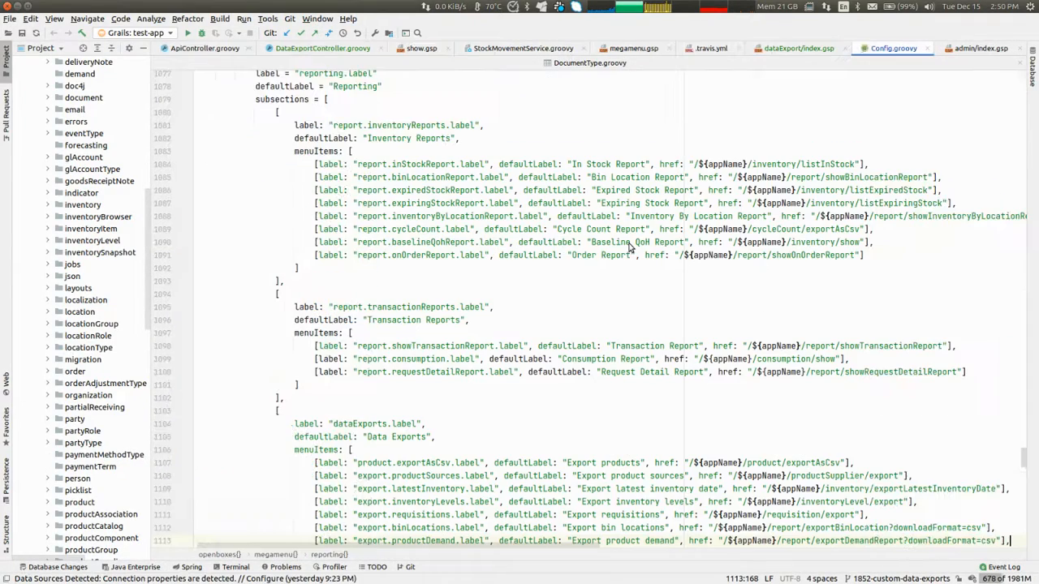
Step: Add an openboxes.dataExports.customProductAttributes list setting between the expiration date minimum and the global megamenu configuration
{"action": "scroll", "coordinate": [530, 260], "scroll_direction": "up", "scroll_amount": 20}
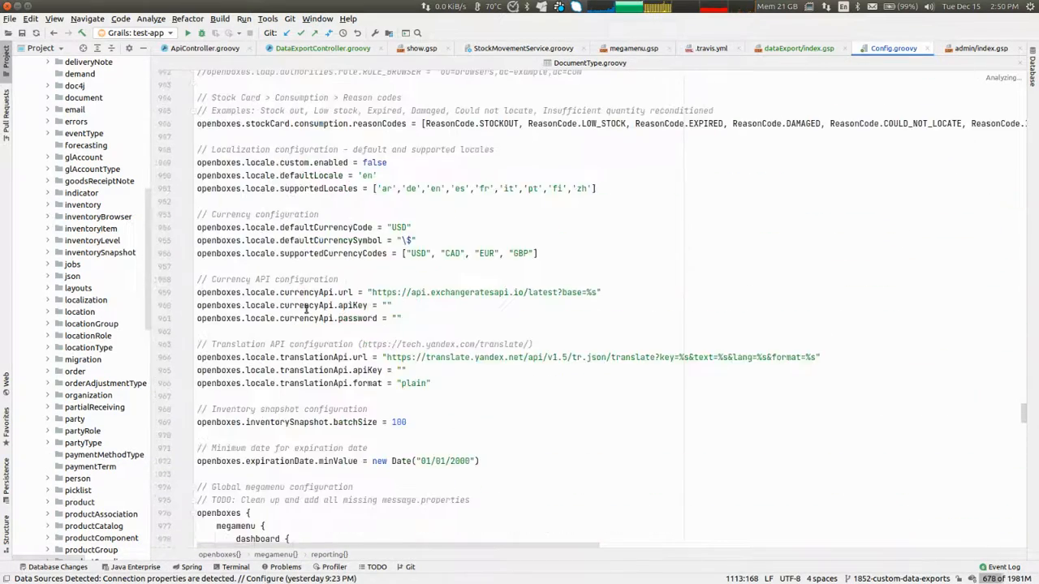
{"action": "left_click", "coordinate": [297, 318]}
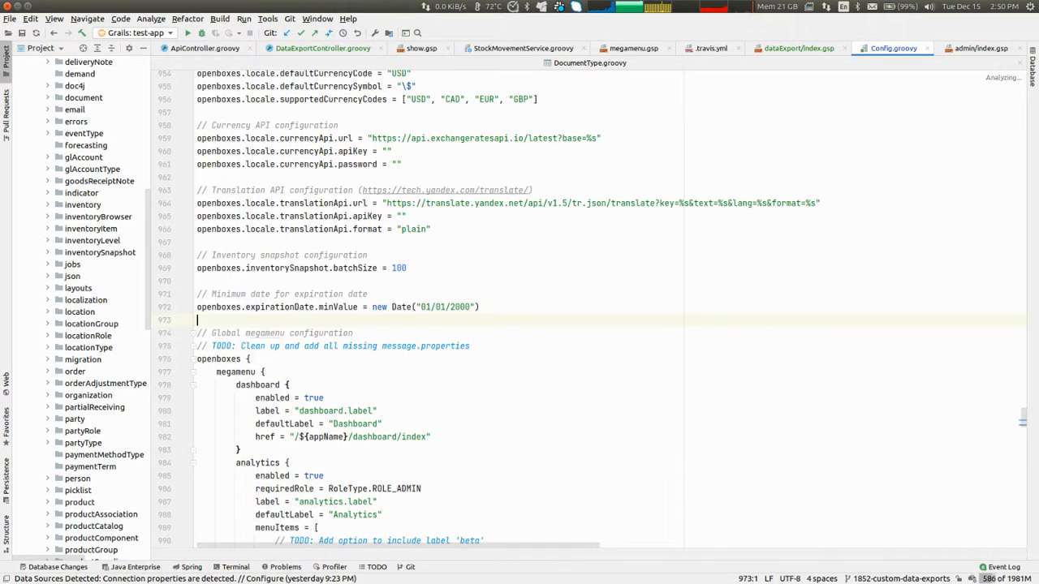
{"action": "key", "text": "Return"}
{"action": "key", "text": "Return"}
{"action": "key", "text": "Return"}
{"action": "type", "text": "openboxes"}
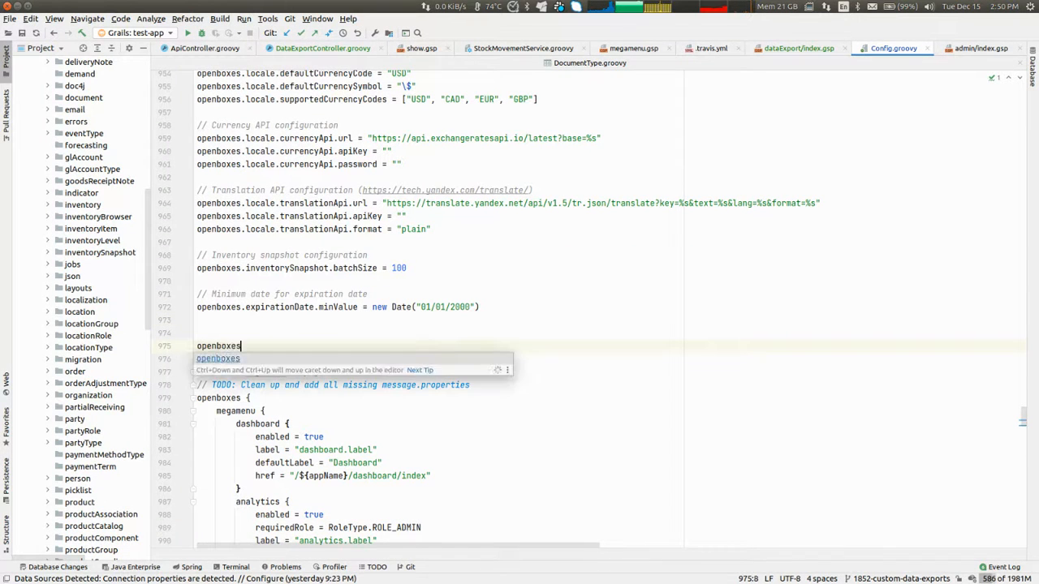
{"action": "type", "text": ".dataExports.cu"}
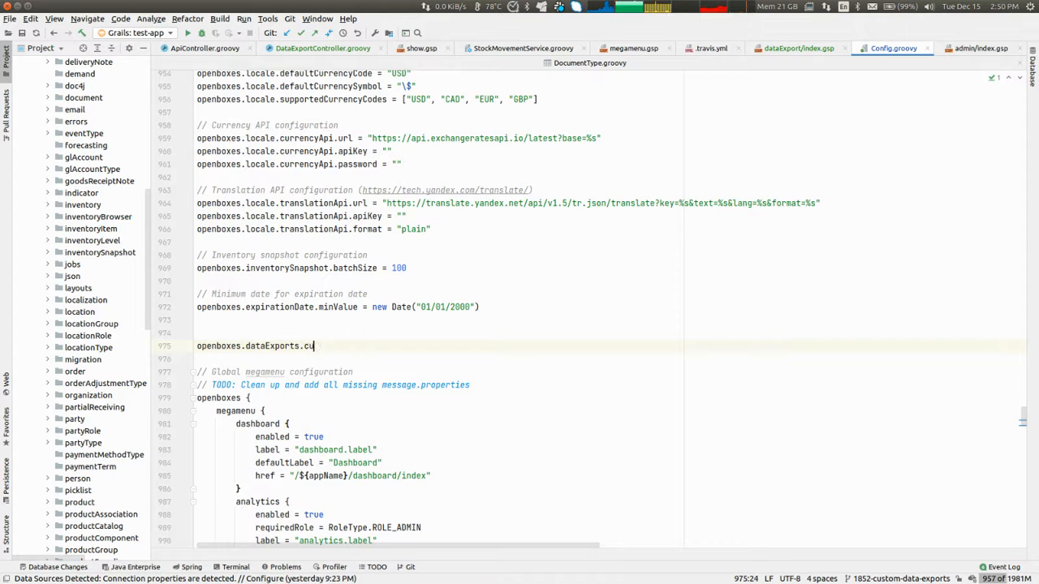
{"action": "type", "text": "stomProductAtt"}
{"action": "key", "text": "BackSpace"}
{"action": "key", "text": "BackSpace"}
{"action": "key", "text": "BackSpace"}
{"action": "type", "text": "ProductAttributes = [\""}
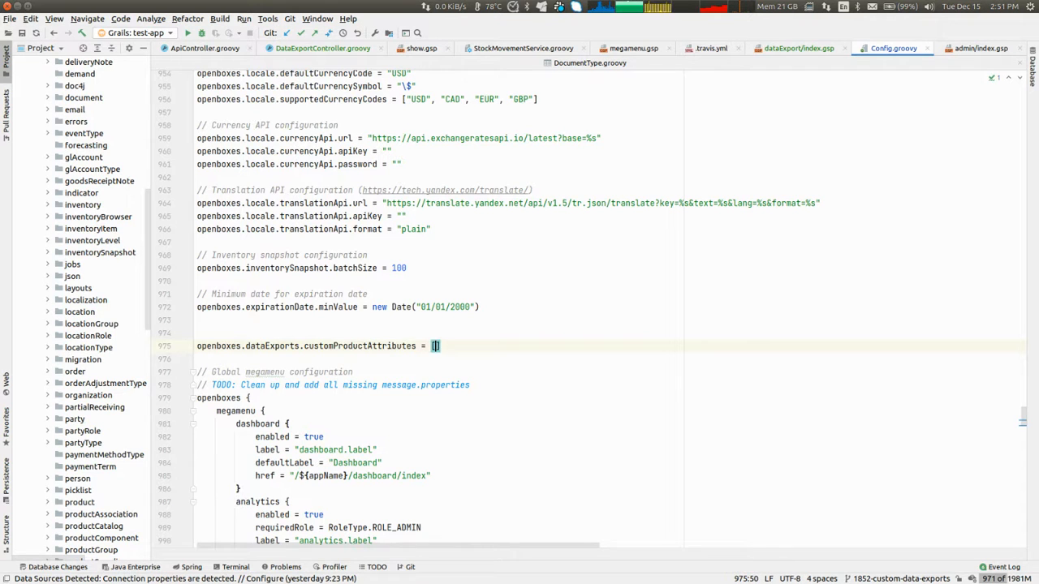
Step: Fill the customProductAttributes list with "WEIGHT" and "VOLUME"
{"action": "type", "text": "WEIGHT"}
{"action": "key", "text": "BackSpace"}
{"action": "key", "text": "BackSpace"}
{"action": "key", "text": "BackSpace"}
{"action": "key", "text": "BackSpace"}
{"action": "key", "text": "BackSpace"}
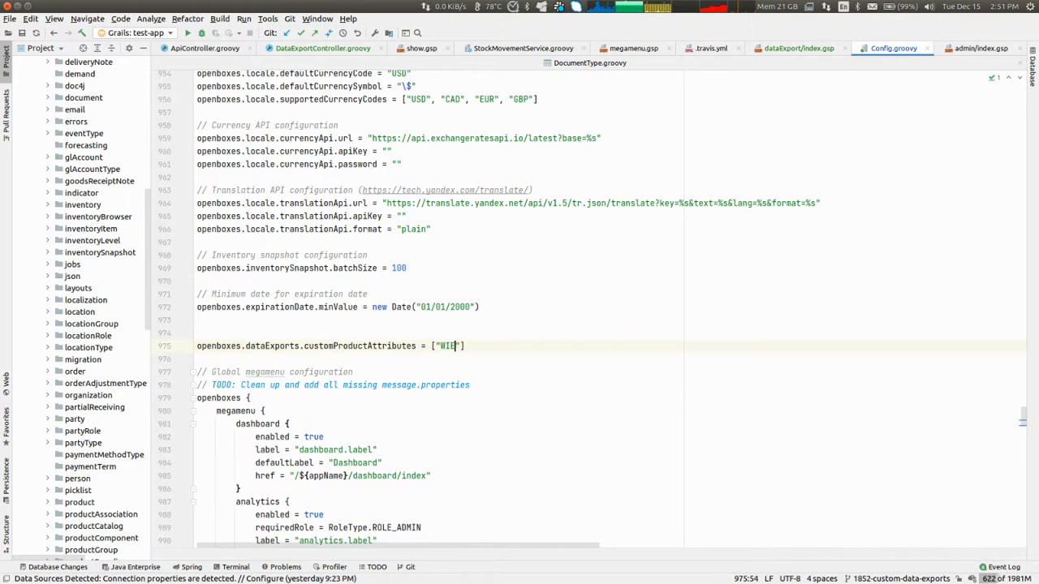
{"action": "type", "text": "EIGHT\", \"VOLUME"}
{"action": "key", "text": "Home"}
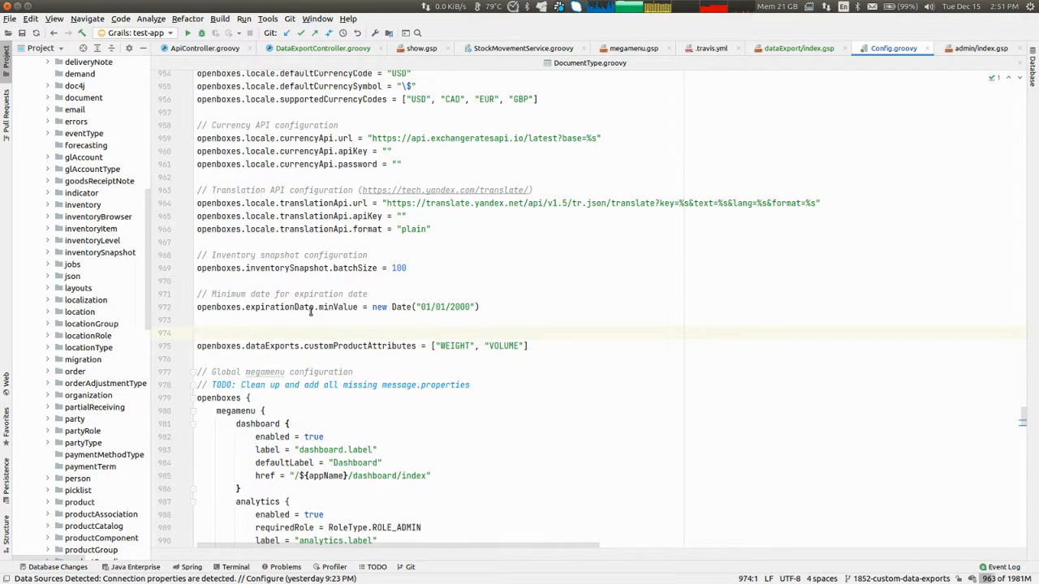
Step: Inspect the dataExports part of the new customProductAttributes setting's name
{"action": "double_click", "coordinate": [286, 347]}
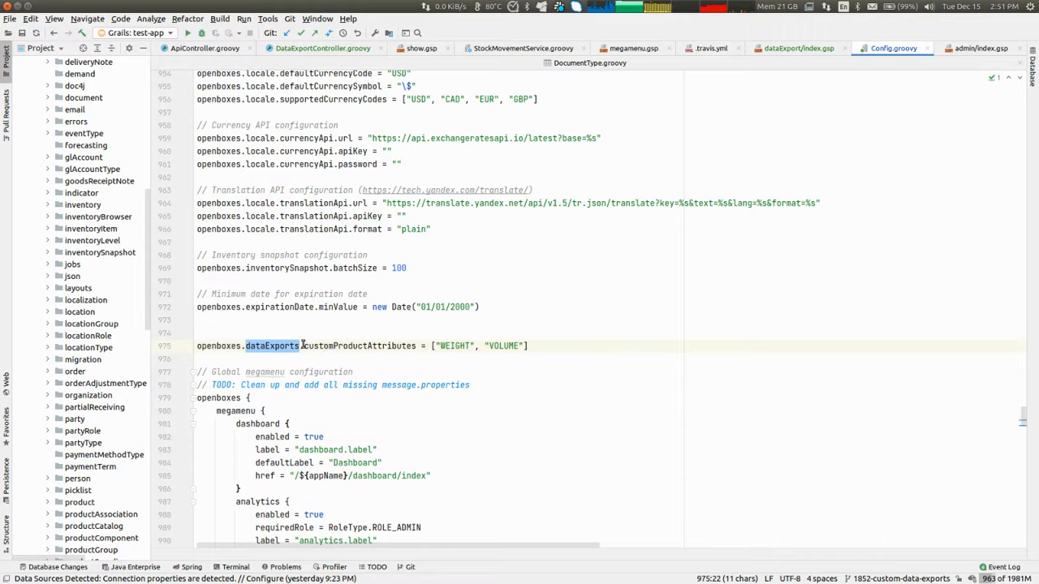
{"action": "mouse_move", "coordinate": [303, 346]}
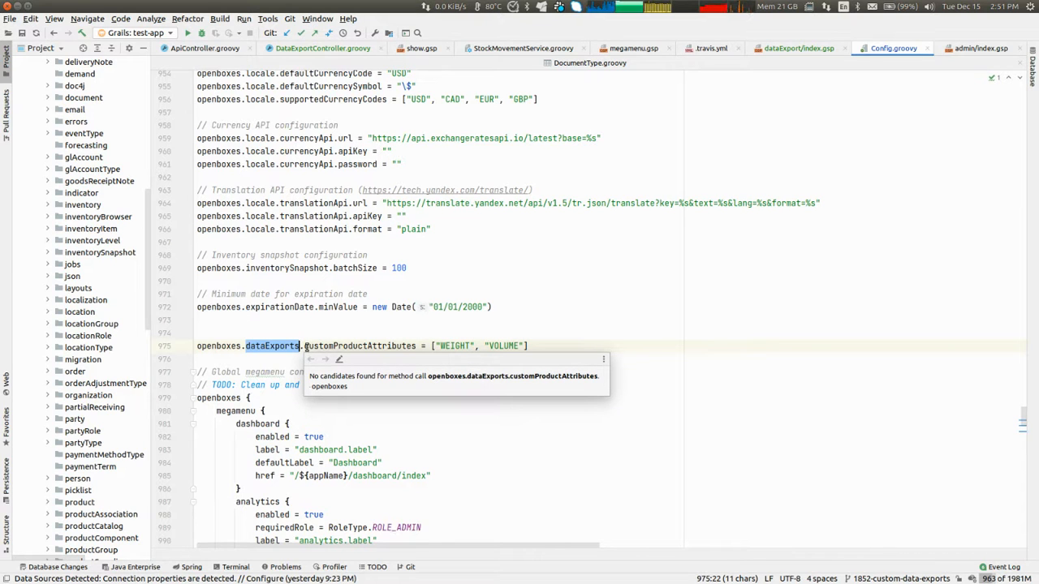
{"action": "left_click", "coordinate": [305, 348]}
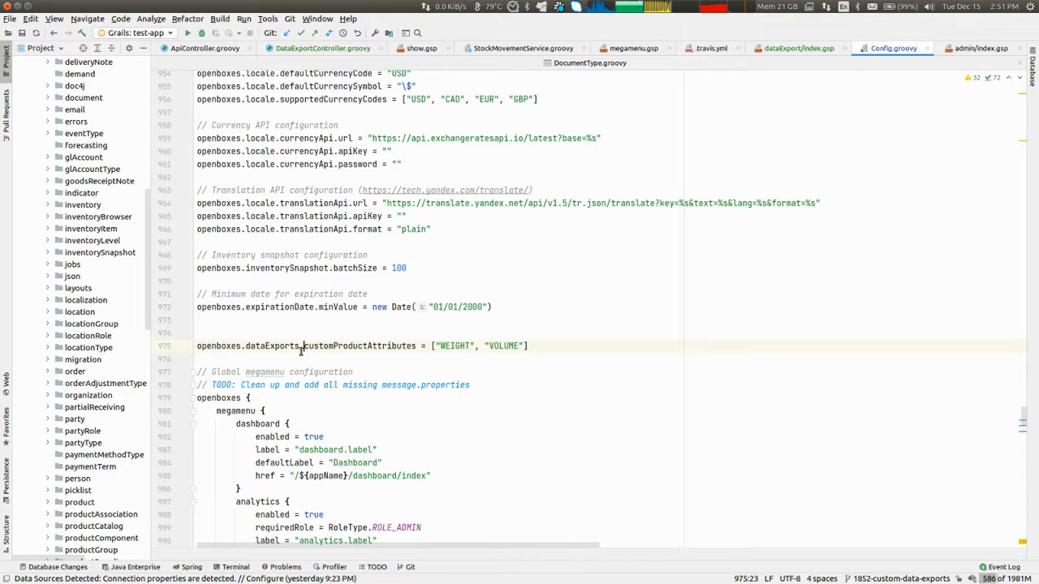
{"action": "mouse_move", "coordinate": [300, 352]}
{"action": "left_click", "coordinate": [334, 216]}
Step: Minimize the code editor and both spreadsheets, and return to the Bin Location Report in the OpenBoxes browser window
{"action": "left_click", "coordinate": [17, 6]}
{"action": "left_click", "coordinate": [147, 107]}
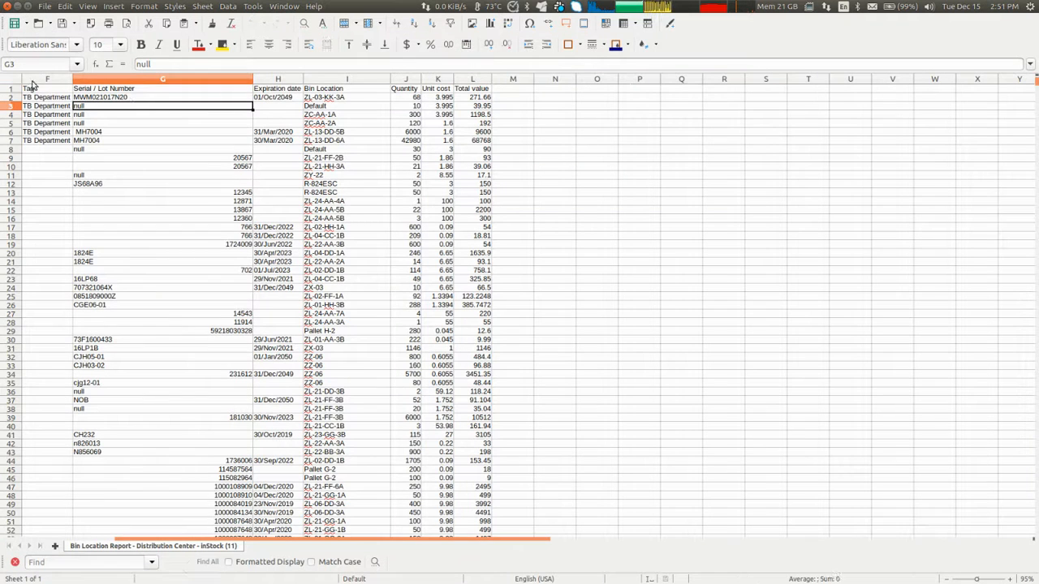
{"action": "left_click", "coordinate": [18, 6]}
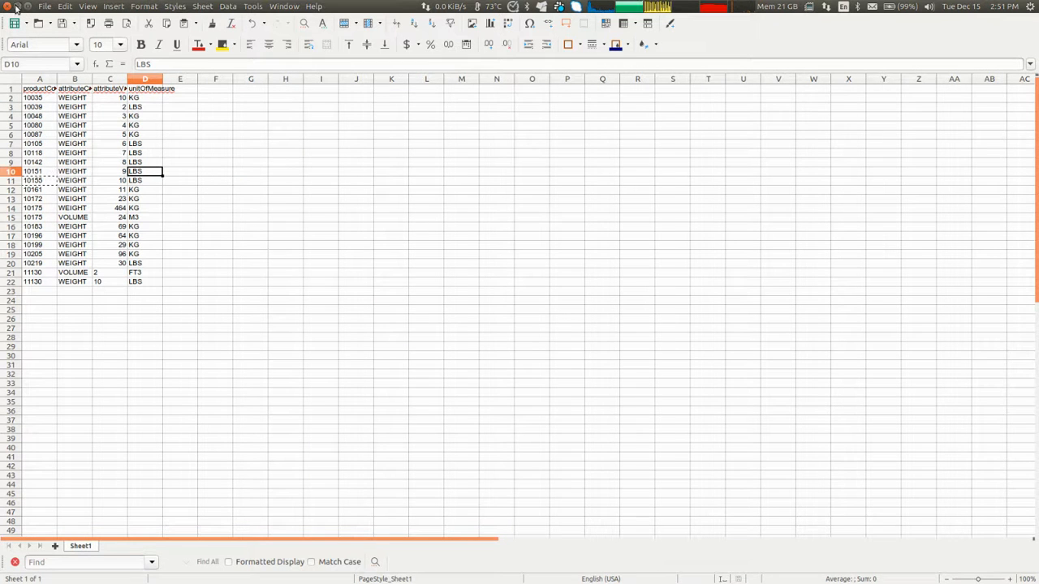
{"action": "left_click", "coordinate": [16, 8]}
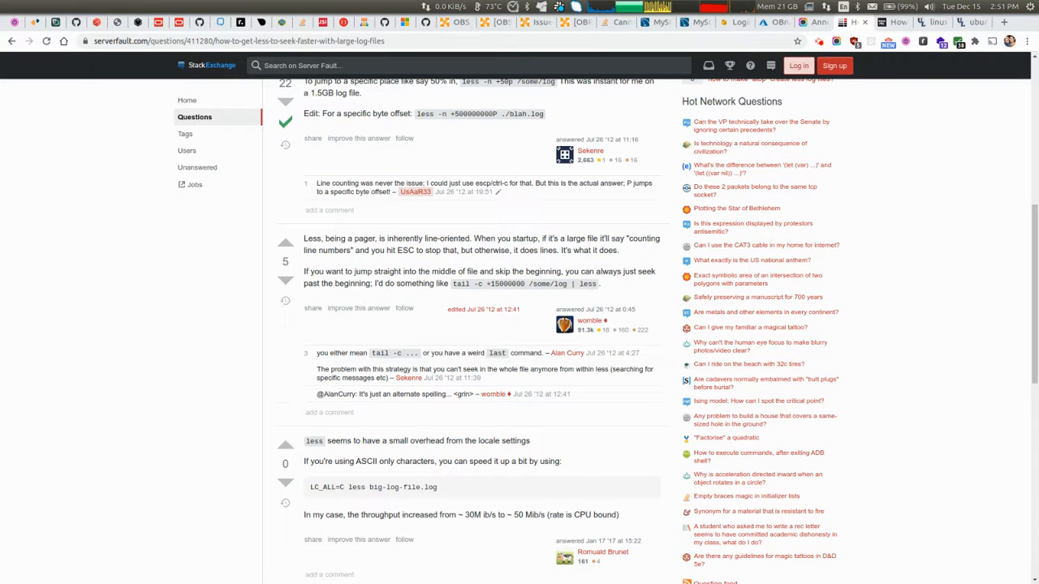
{"action": "key", "text": "alt+Tab"}
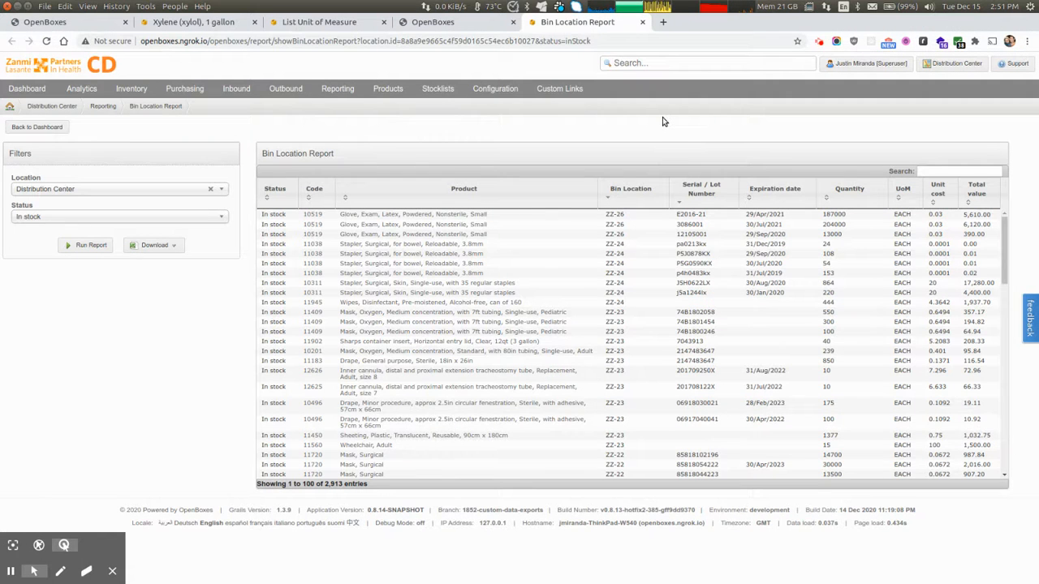